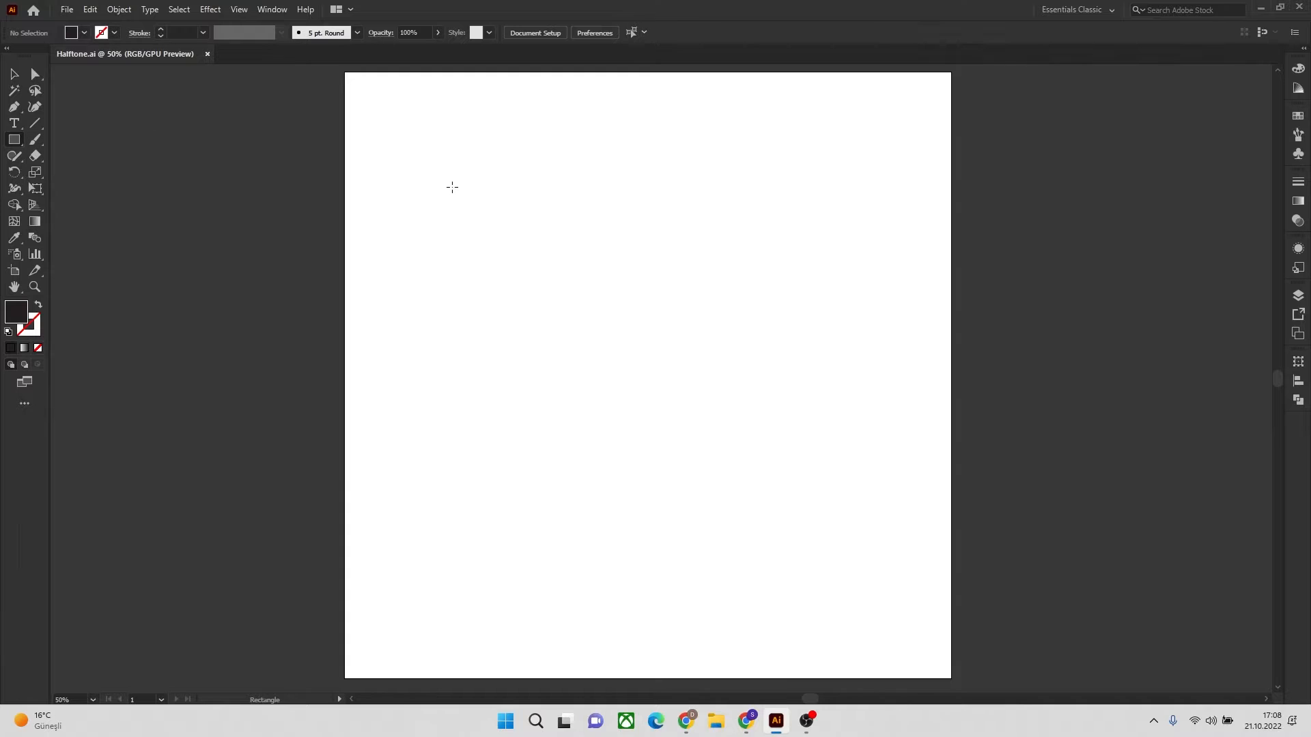
Draw a black square about 611 px wide and center it horizontally and vertically on the artboard
drag(452, 188, 822, 508)
key(shift)
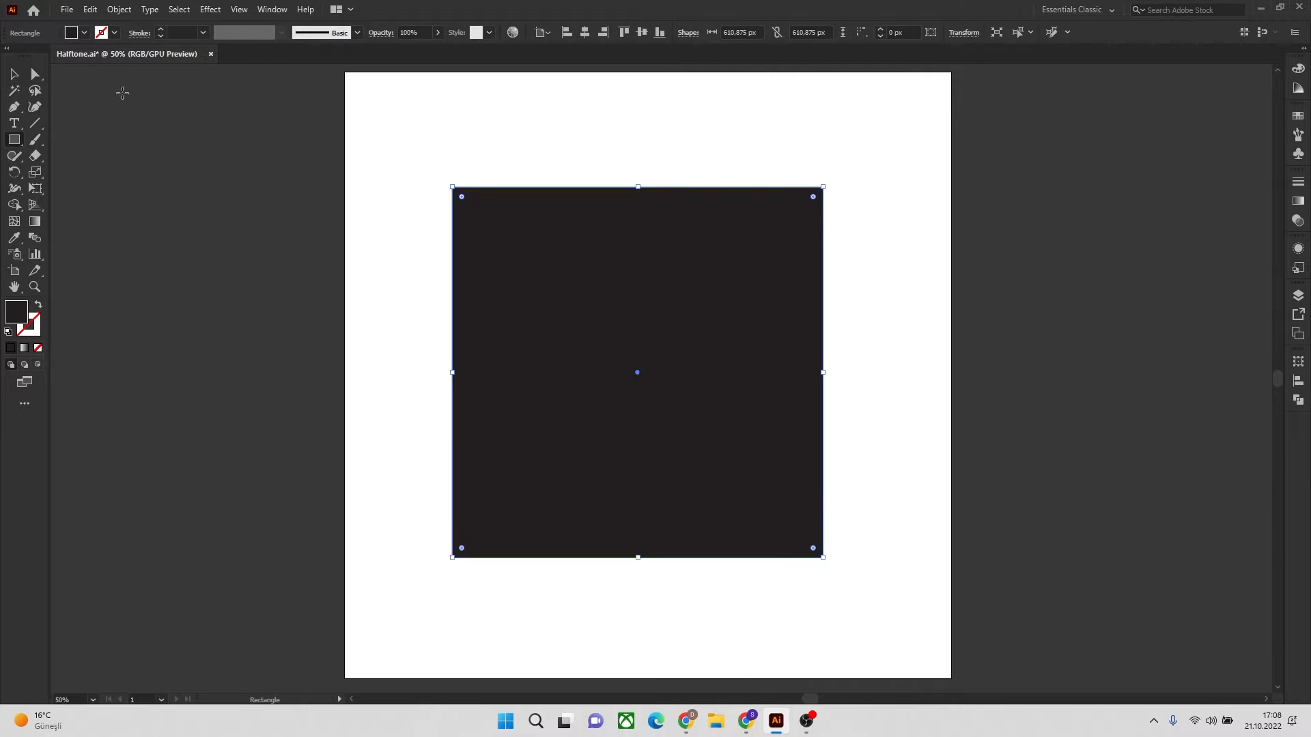
click(13, 76)
drag(676, 316, 698, 307)
click(584, 32)
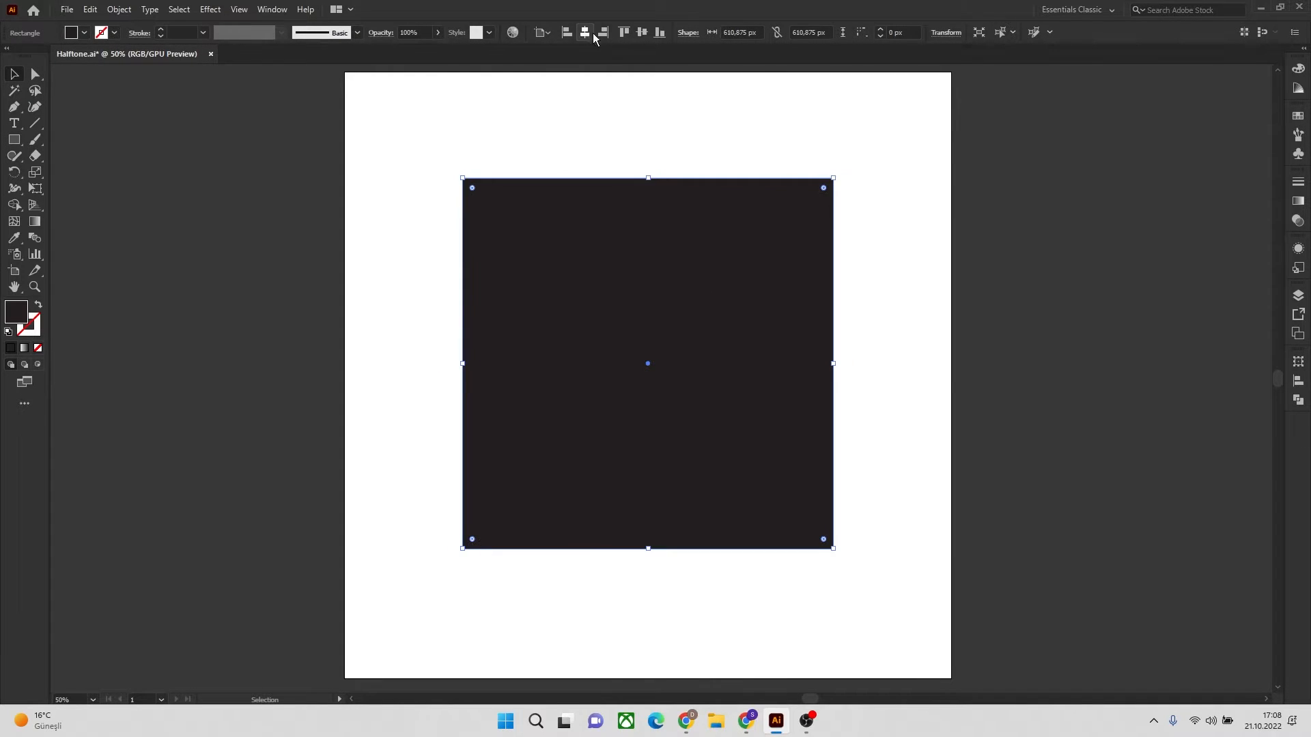
click(642, 33)
click(895, 191)
click(753, 268)
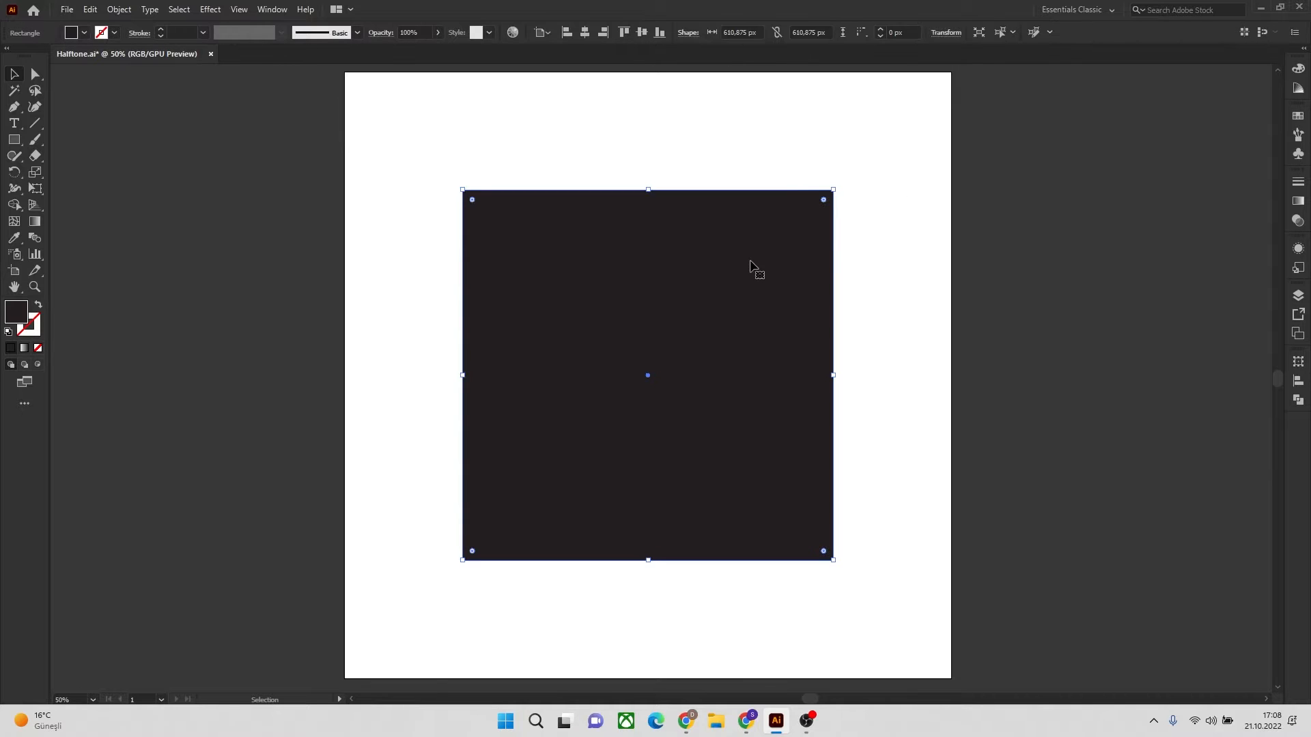
Fill the square with a linear white-to-black gradient running diagonally from white at its lower-right corner to black at its upper-left corner
click(36, 222)
click(36, 222)
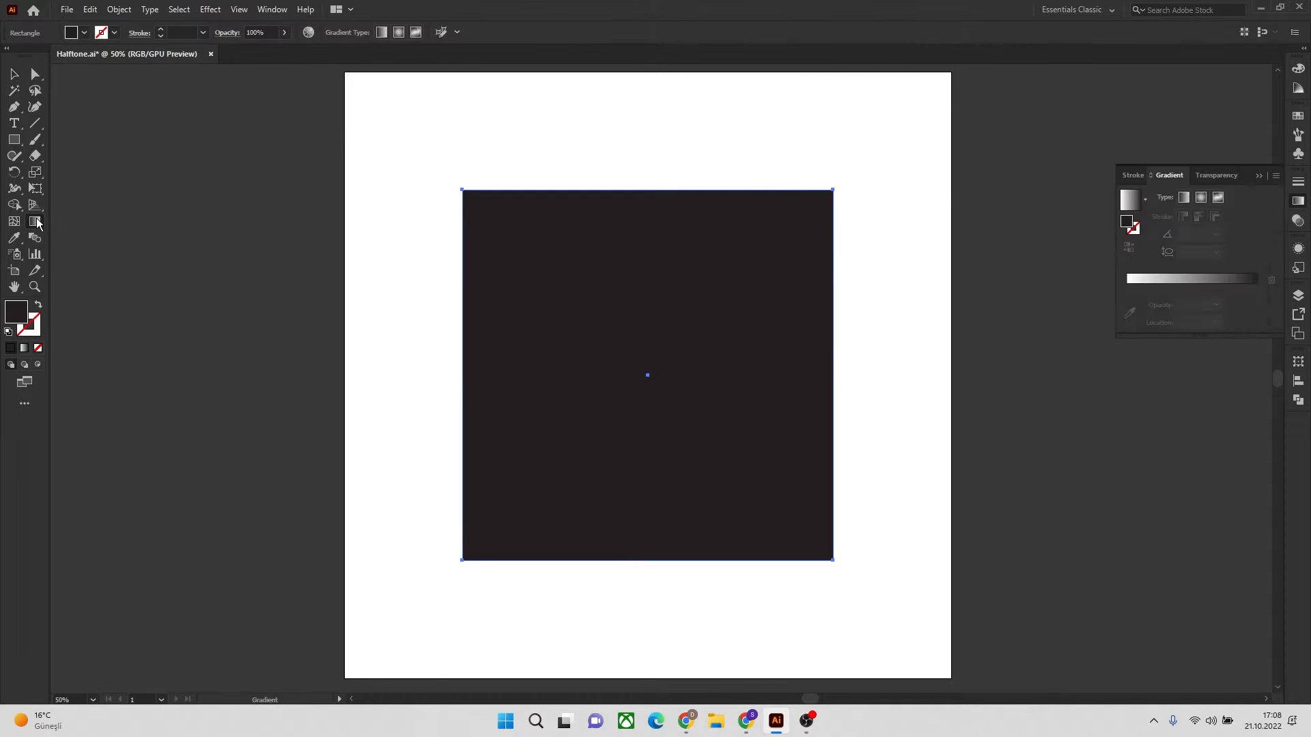
click(1255, 280)
click(1256, 287)
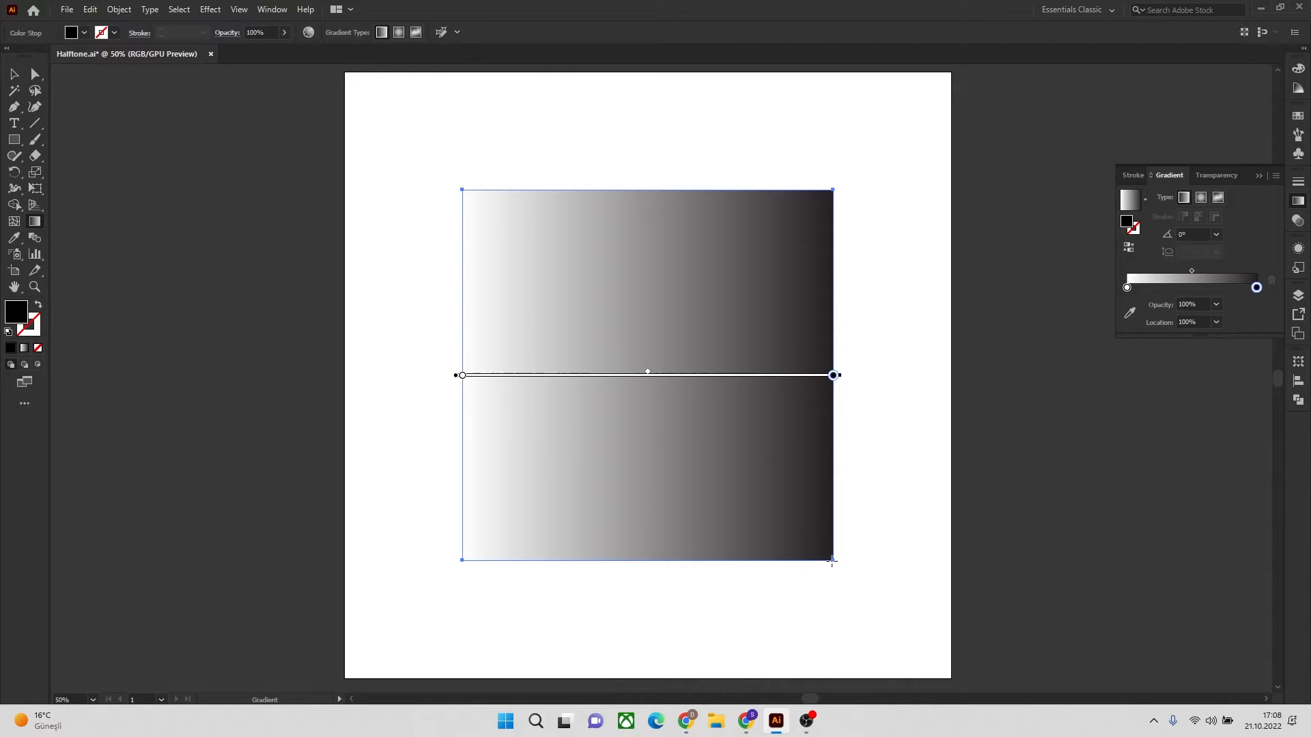
drag(831, 561, 467, 194)
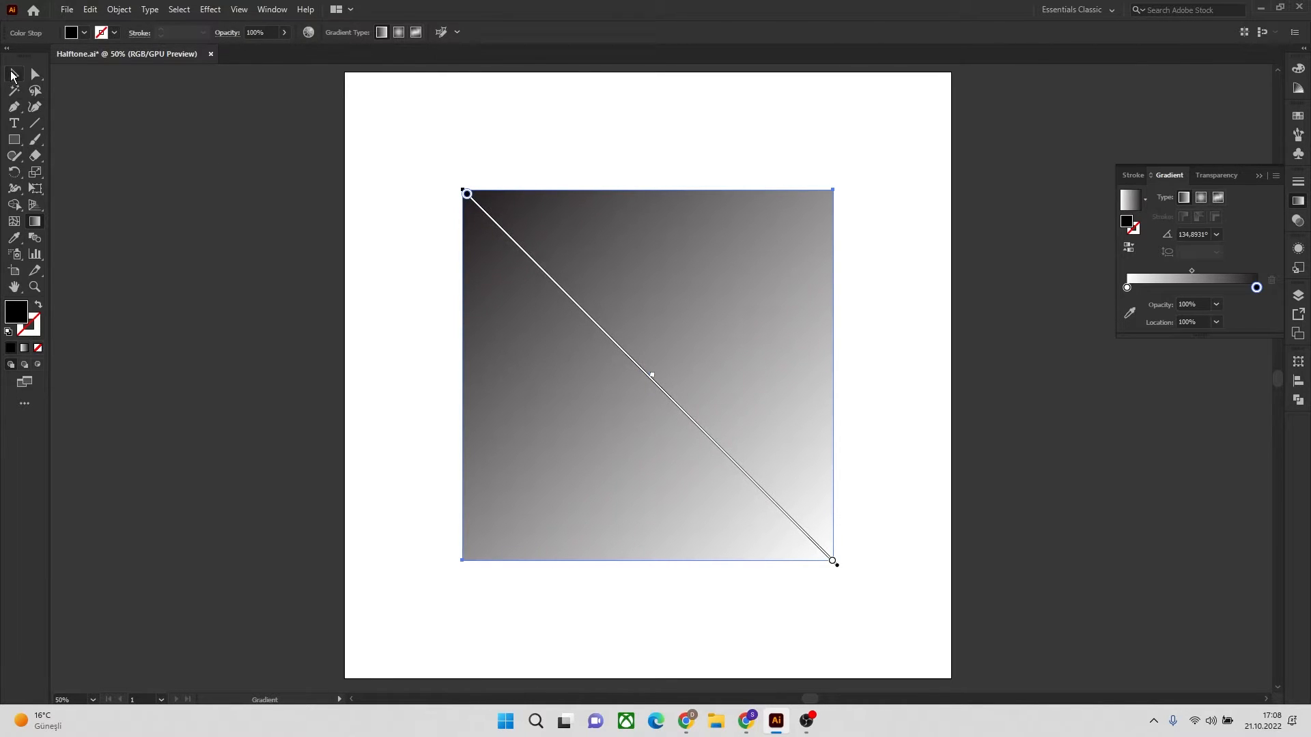
Apply the Color Halftone effect to the gradient square with a larger maximum radius and all four channel screen angles set to 200
click(12, 75)
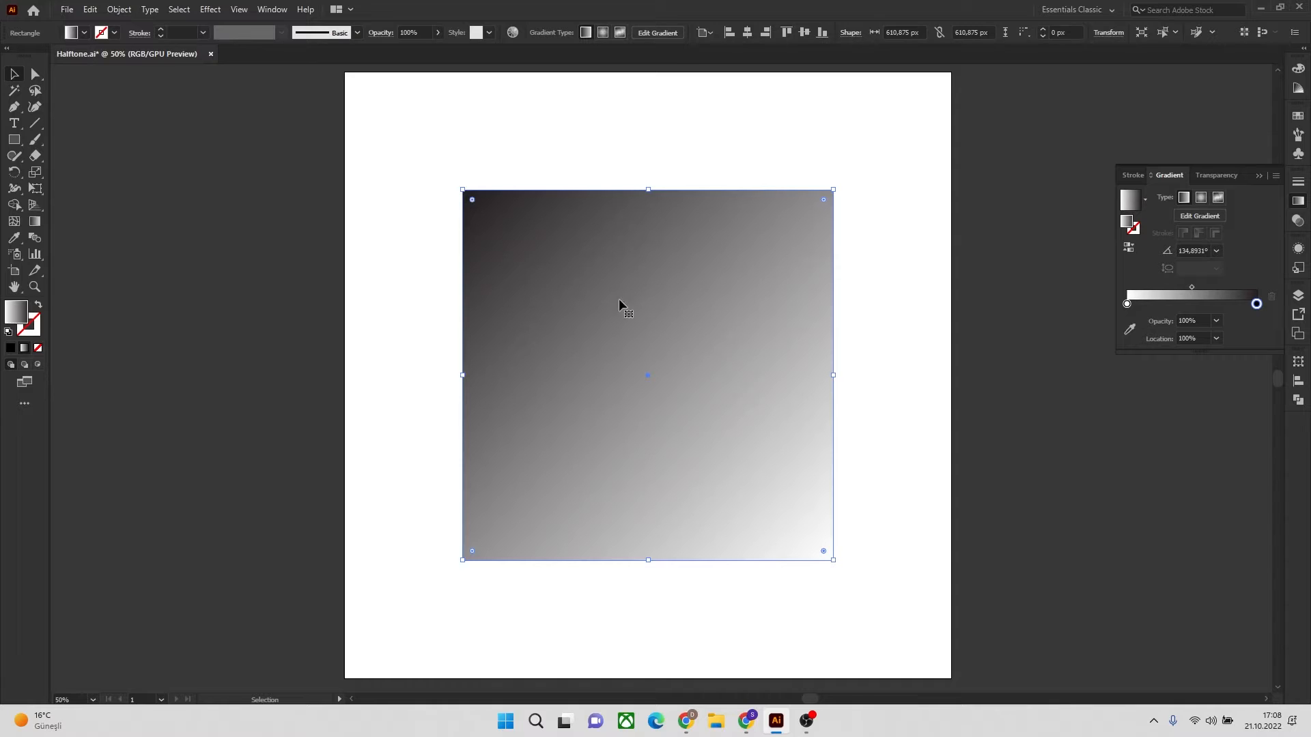
click(210, 9)
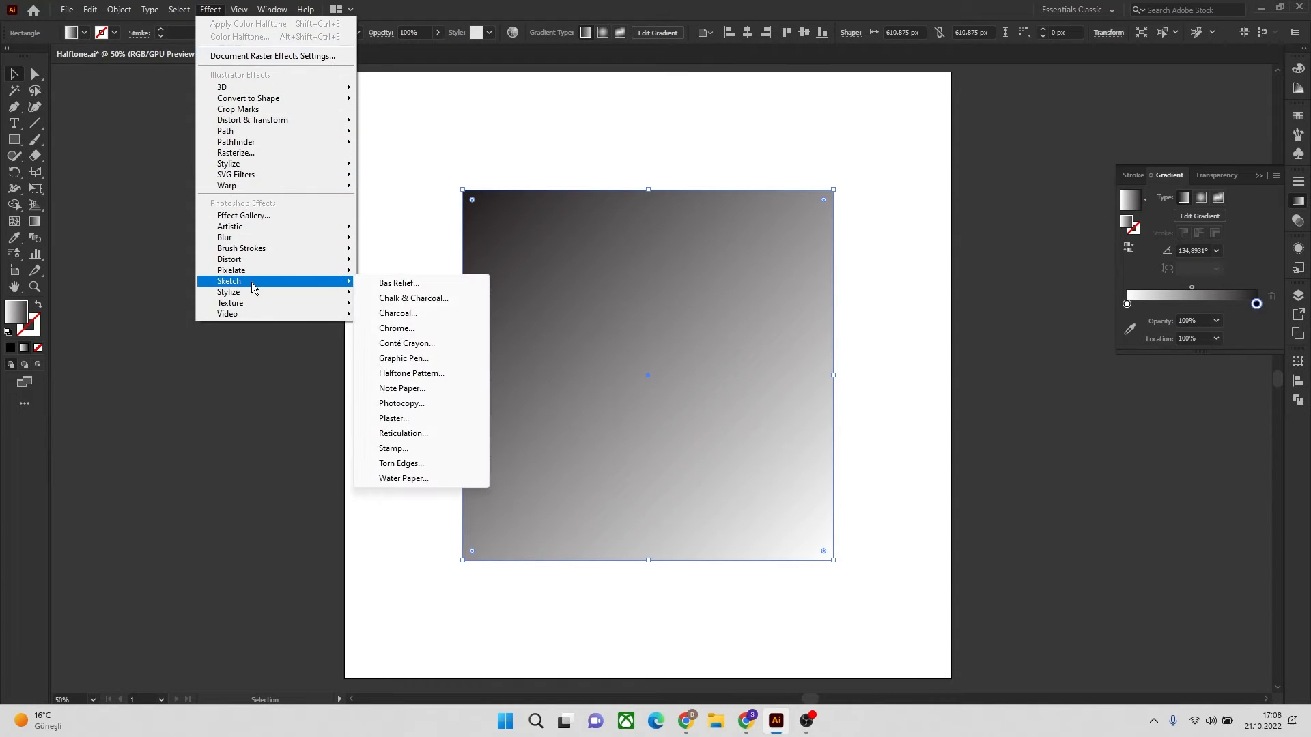
mouse_move(252, 270)
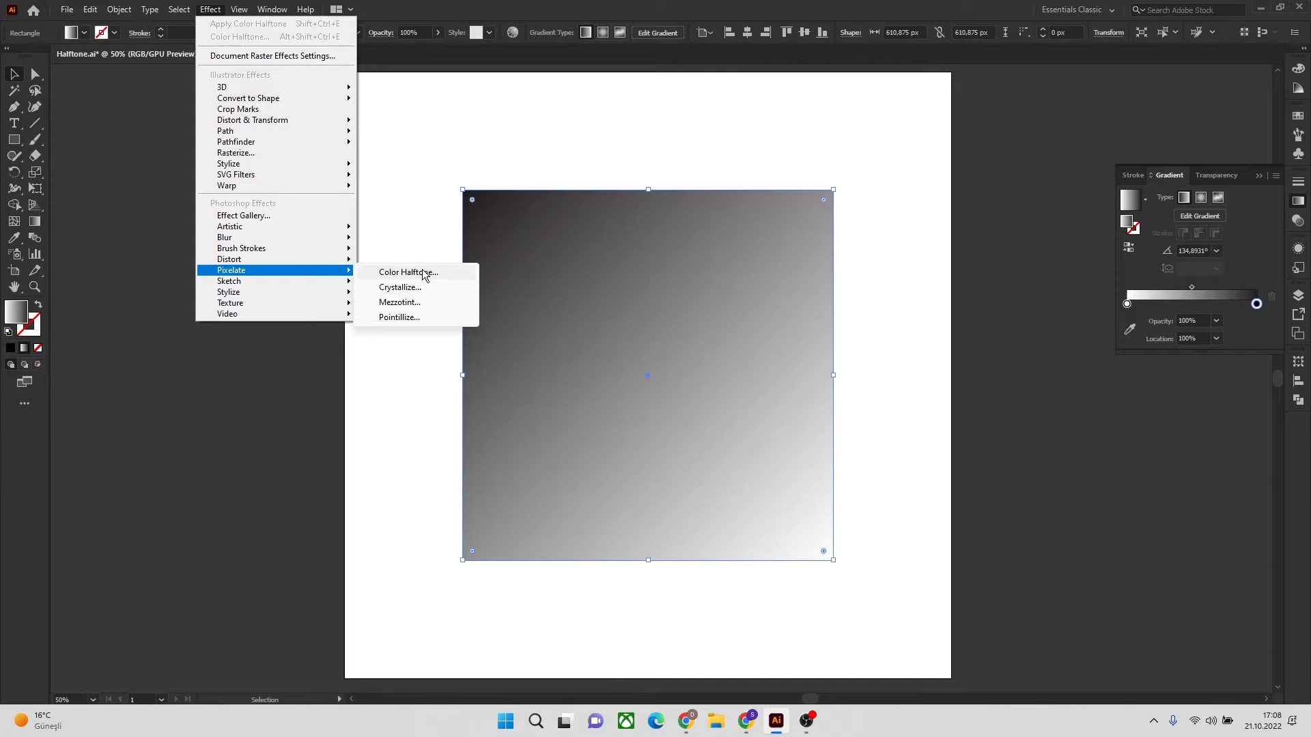
click(408, 272)
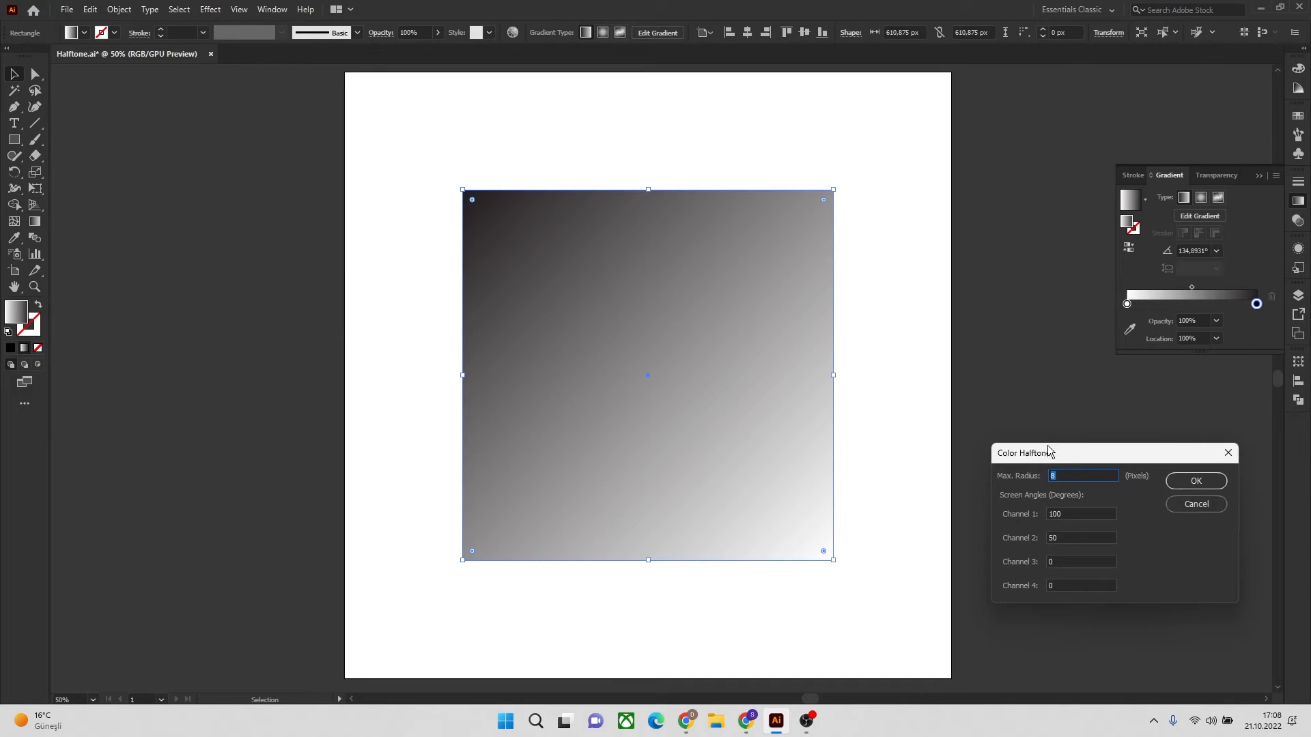
drag(1048, 451, 914, 131)
click(925, 192)
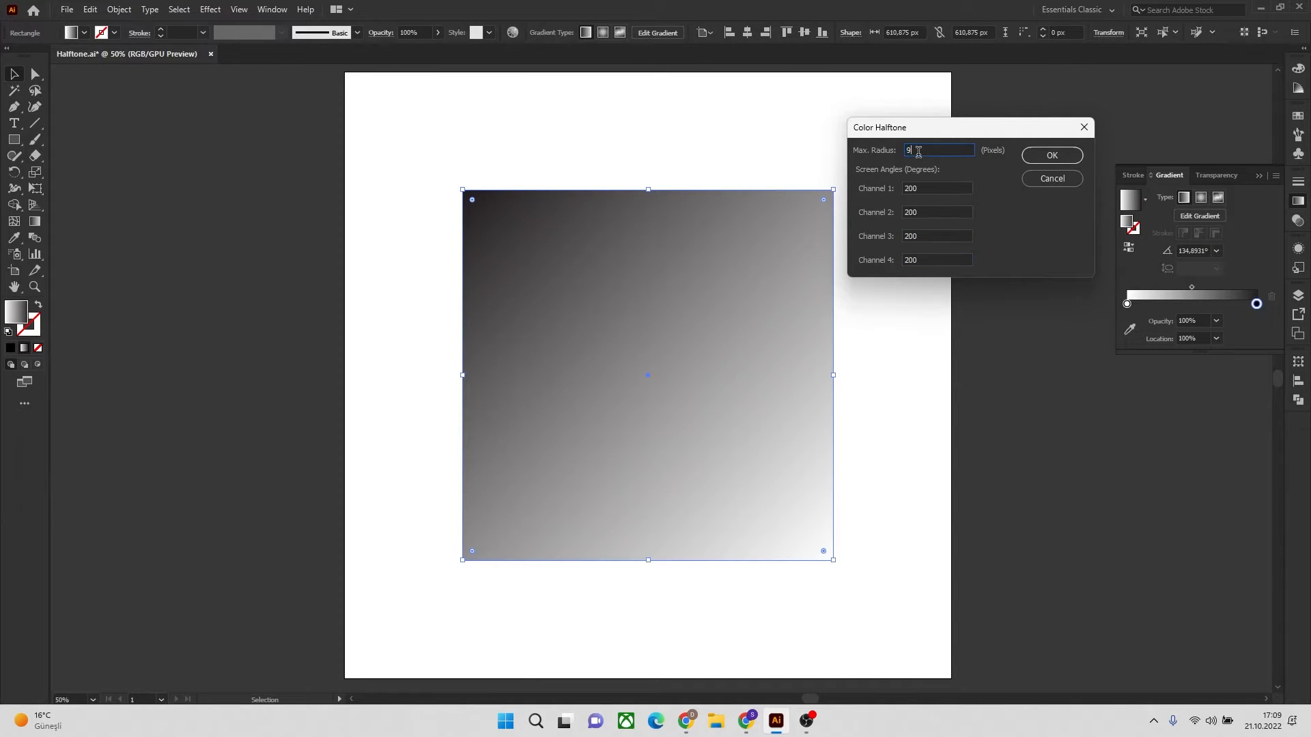
click(1052, 157)
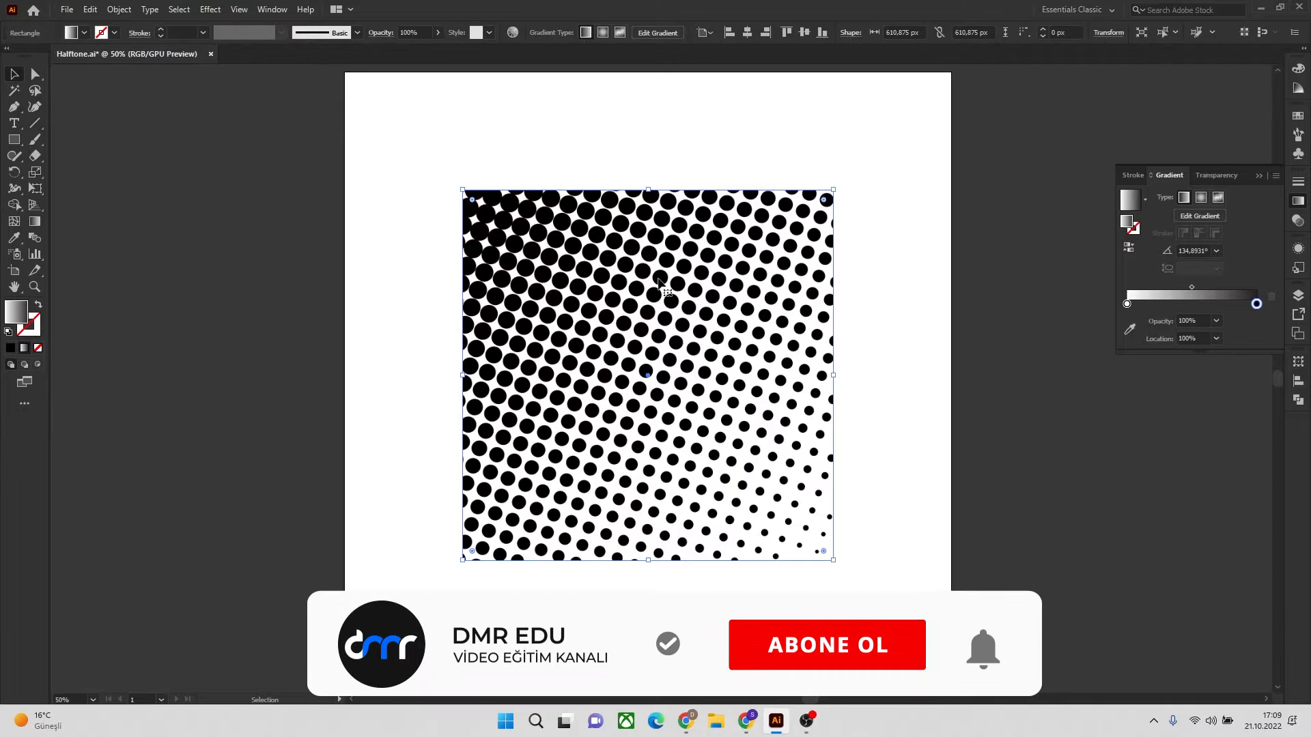
Expand the halftone square's appearance and convert the image to vector paths with Image Trace's Make and Expand
click(118, 9)
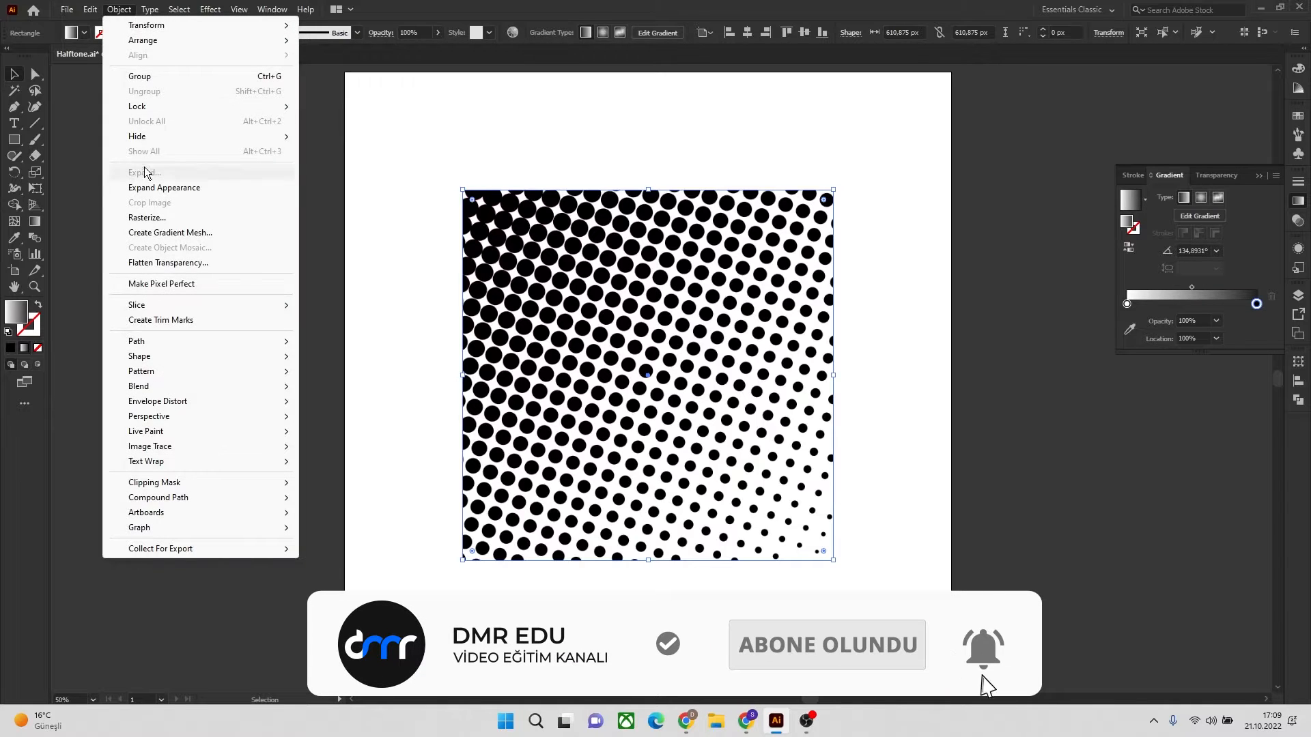
click(157, 188)
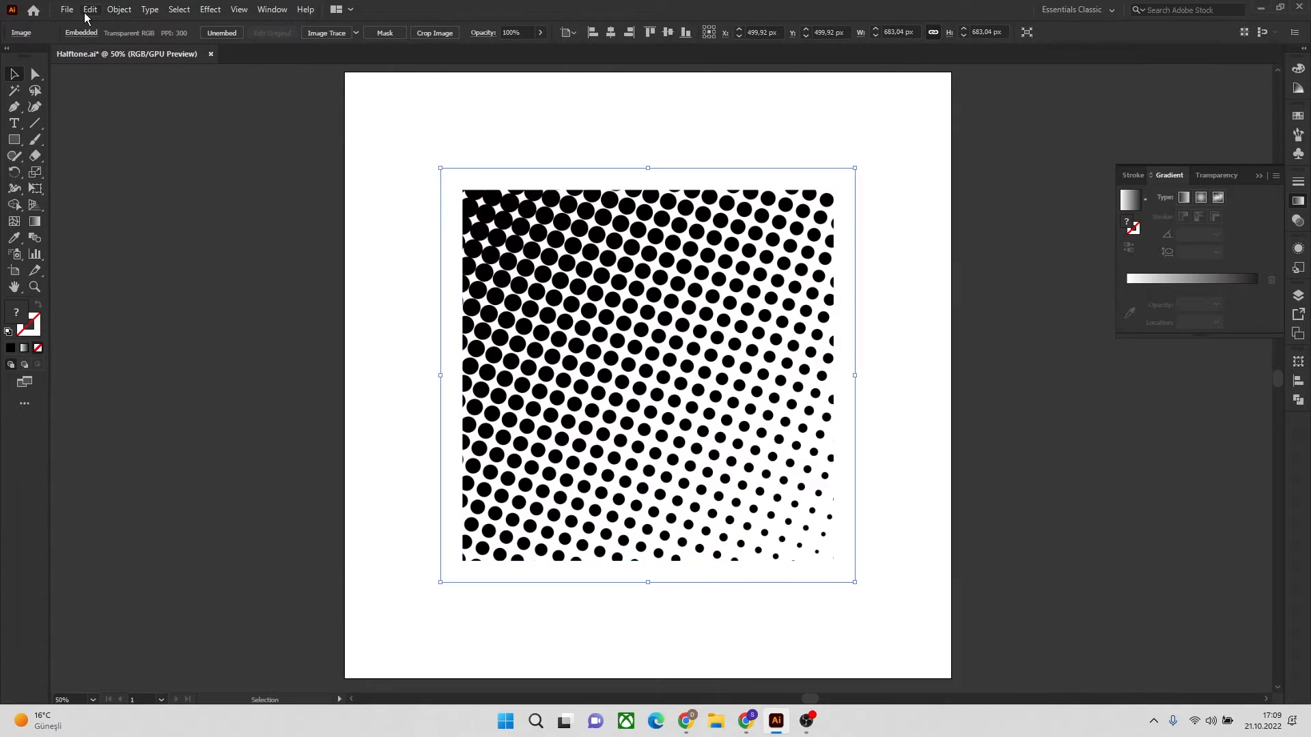
click(123, 11)
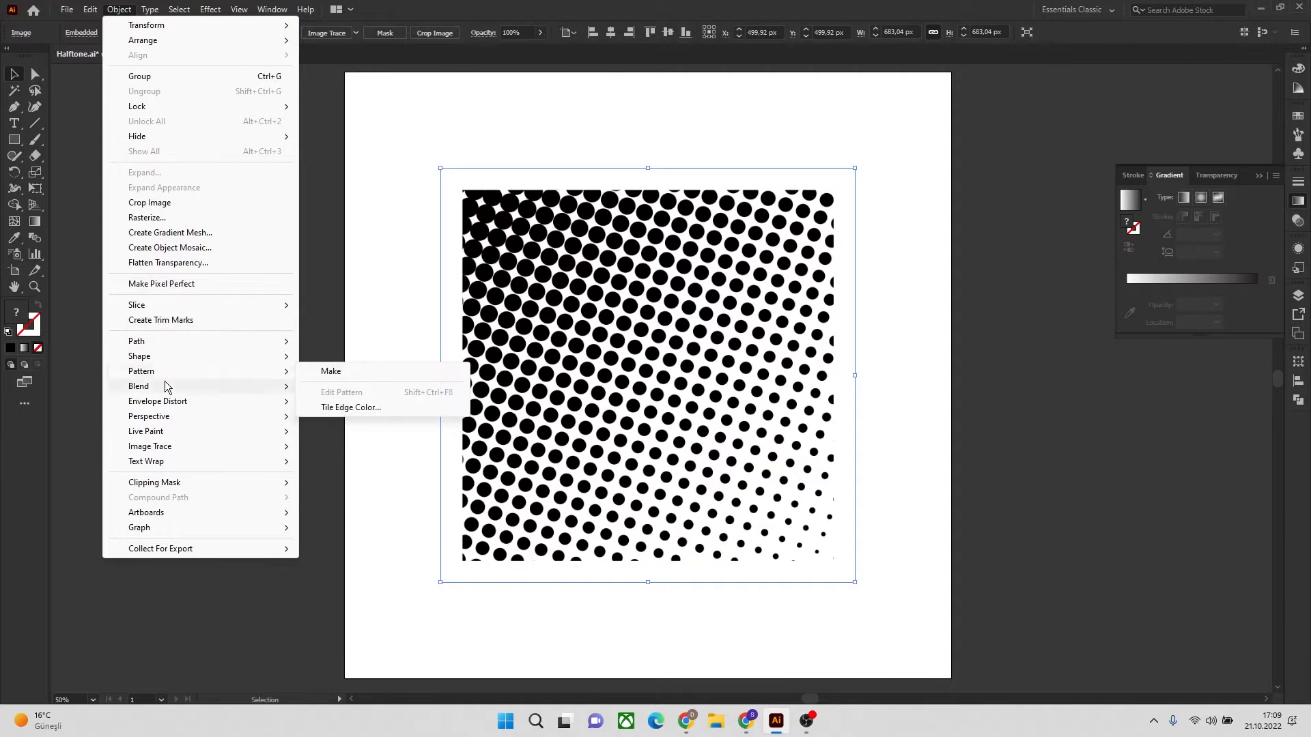
mouse_move(199, 447)
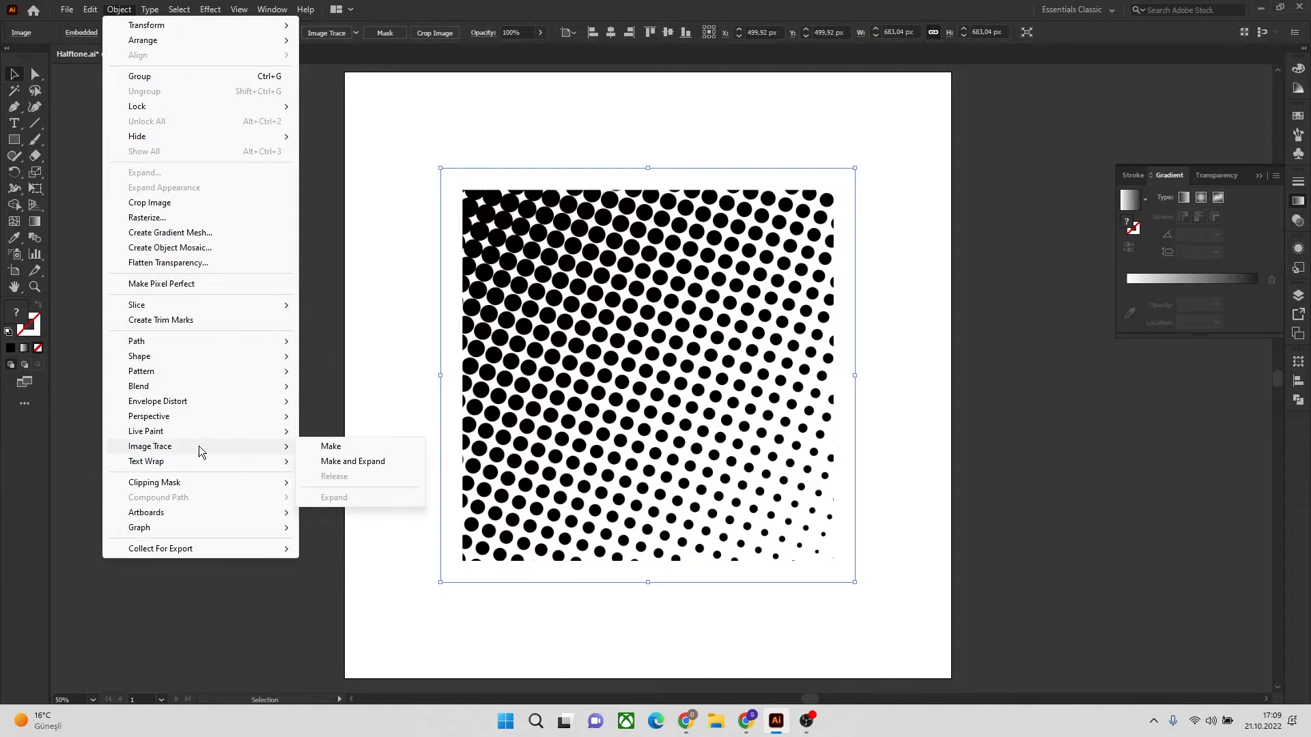
click(353, 462)
mouse_move(1039, 492)
mouse_down()
mouse_move(931, 199)
mouse_move(816, 151)
mouse_up()
click(945, 224)
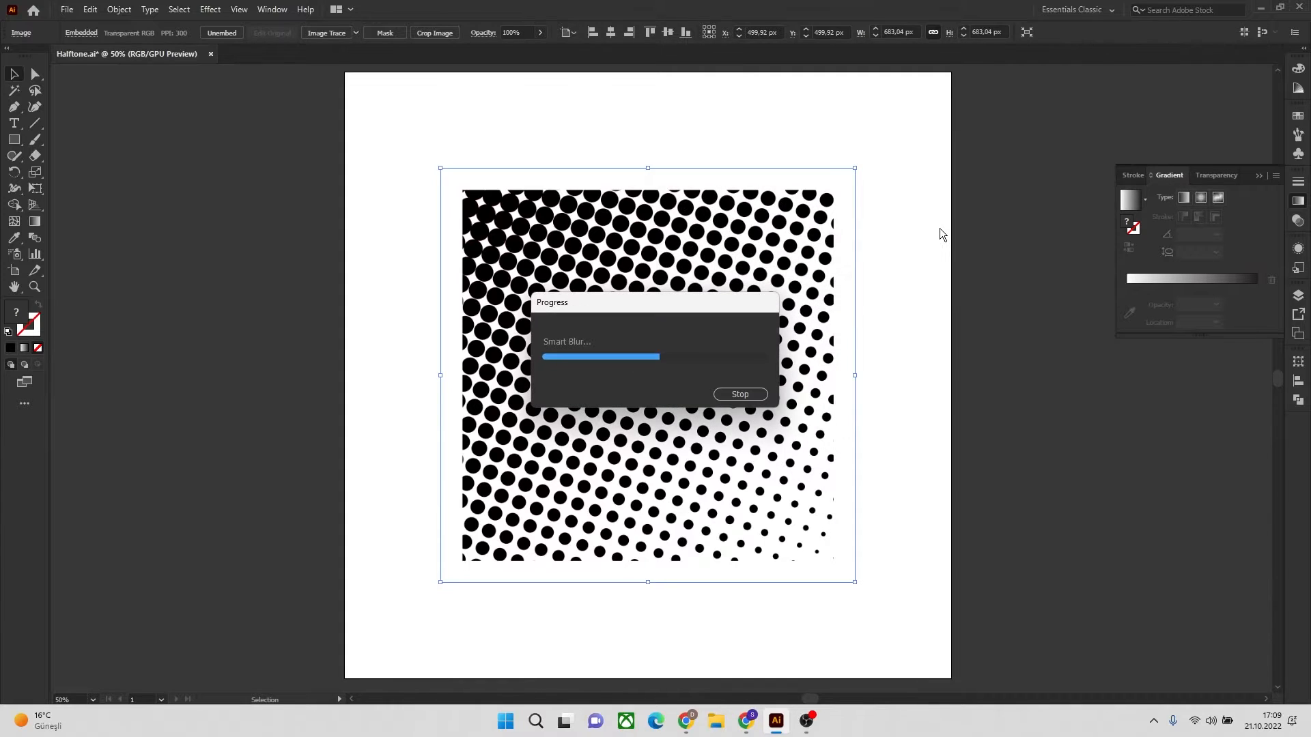
click(879, 322)
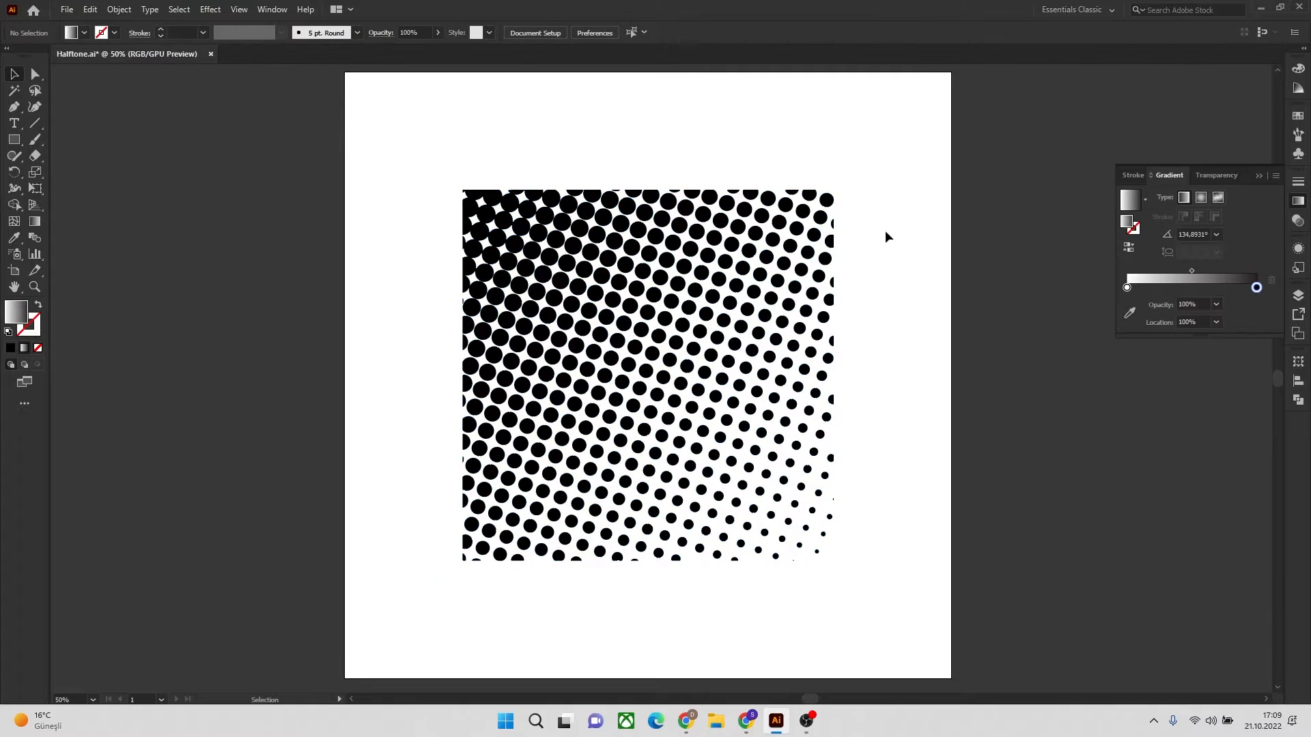
Move the traced halftone group partly off the artboard and back to about the artboard's middle
mouse_move(891, 127)
mouse_down()
mouse_move(900, 228)
mouse_move(680, 594)
mouse_up()
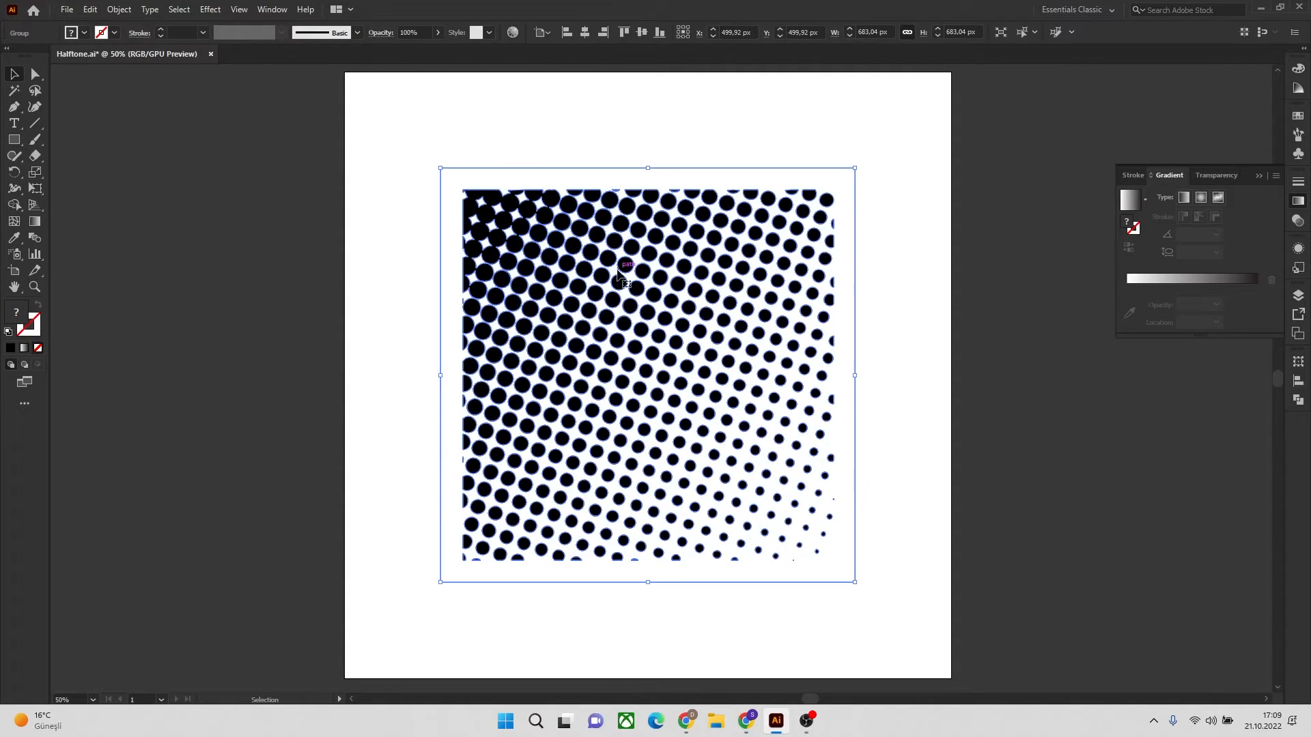
drag(617, 267, 217, 276)
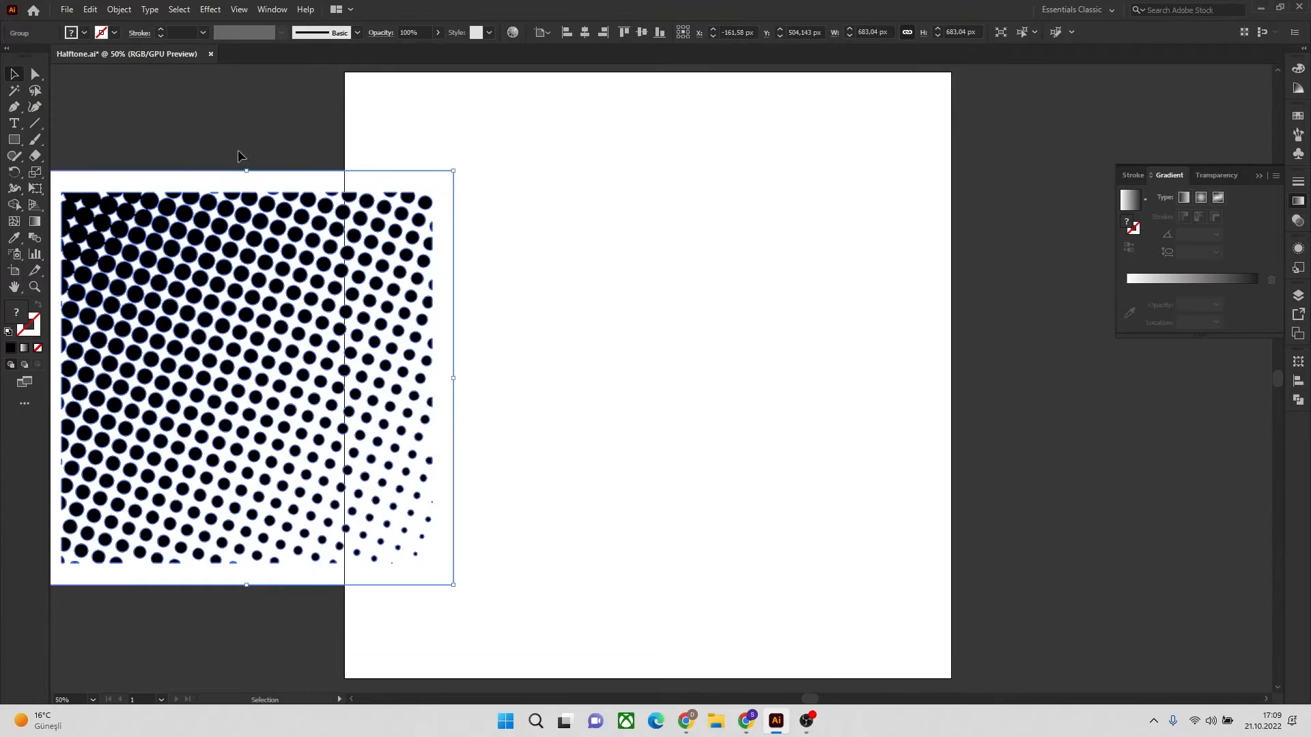
drag(264, 205, 682, 218)
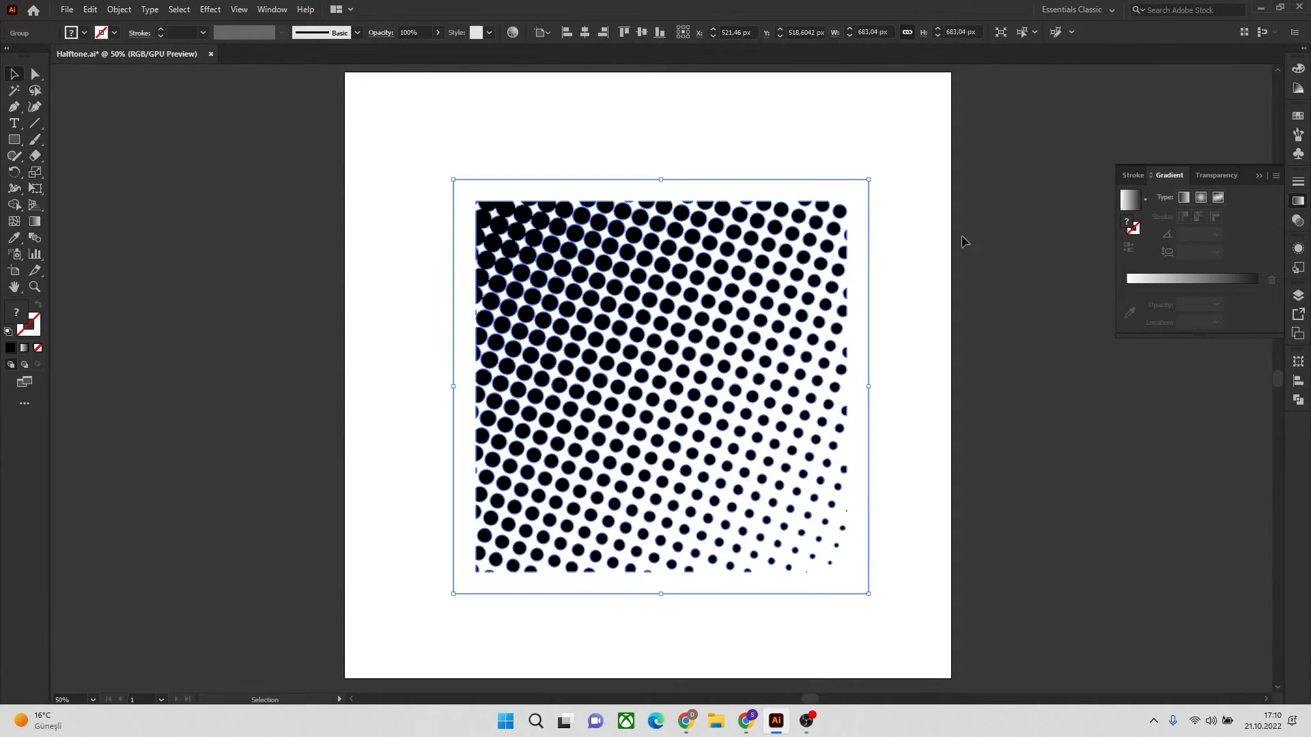
click(928, 240)
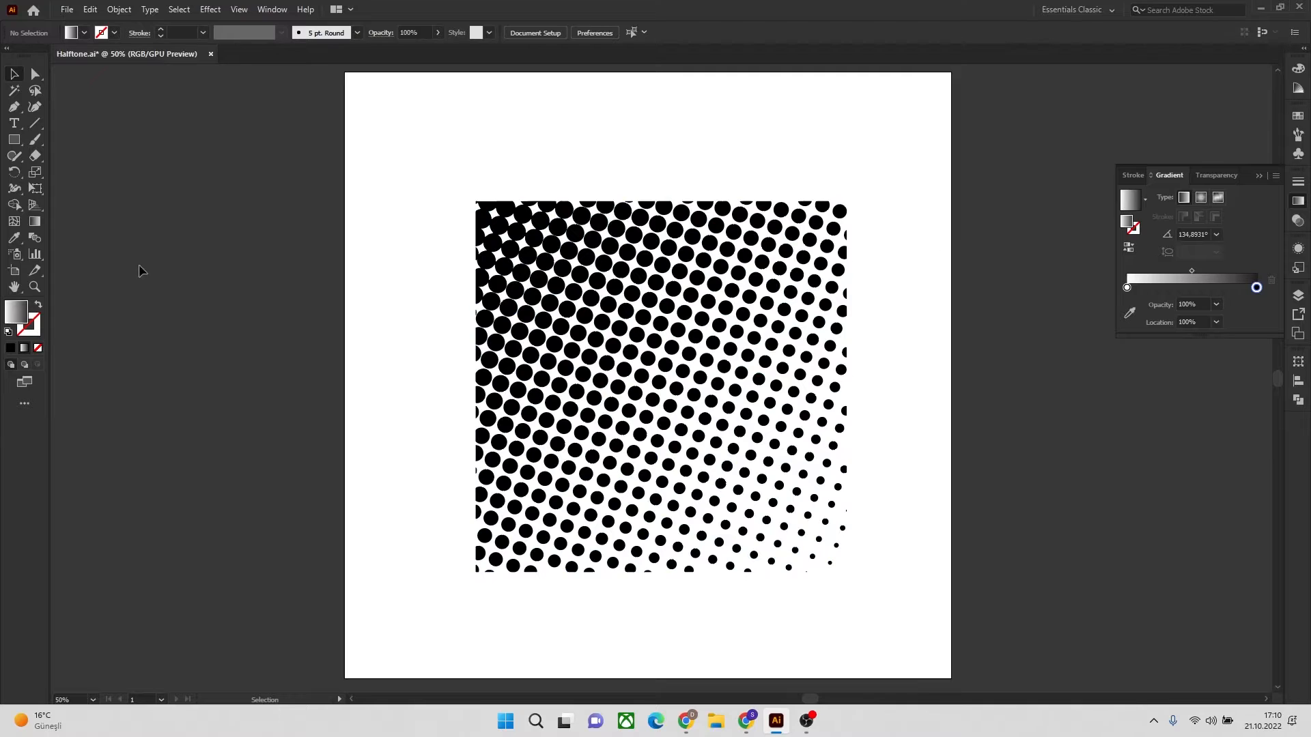
Create a new layer, place it beneath Layer 1 and name it bg
click(15, 140)
click(1263, 174)
click(1298, 295)
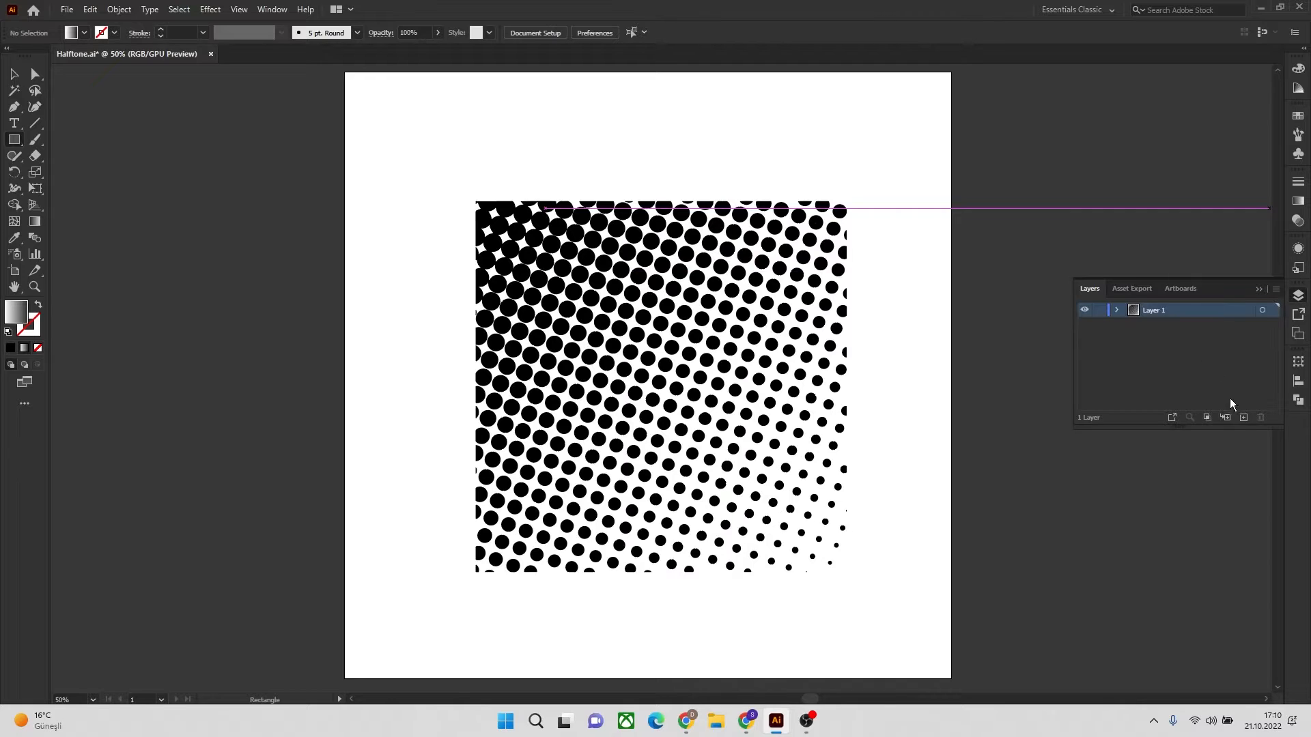
click(1243, 417)
drag(1169, 309, 1169, 337)
double_click(1155, 325)
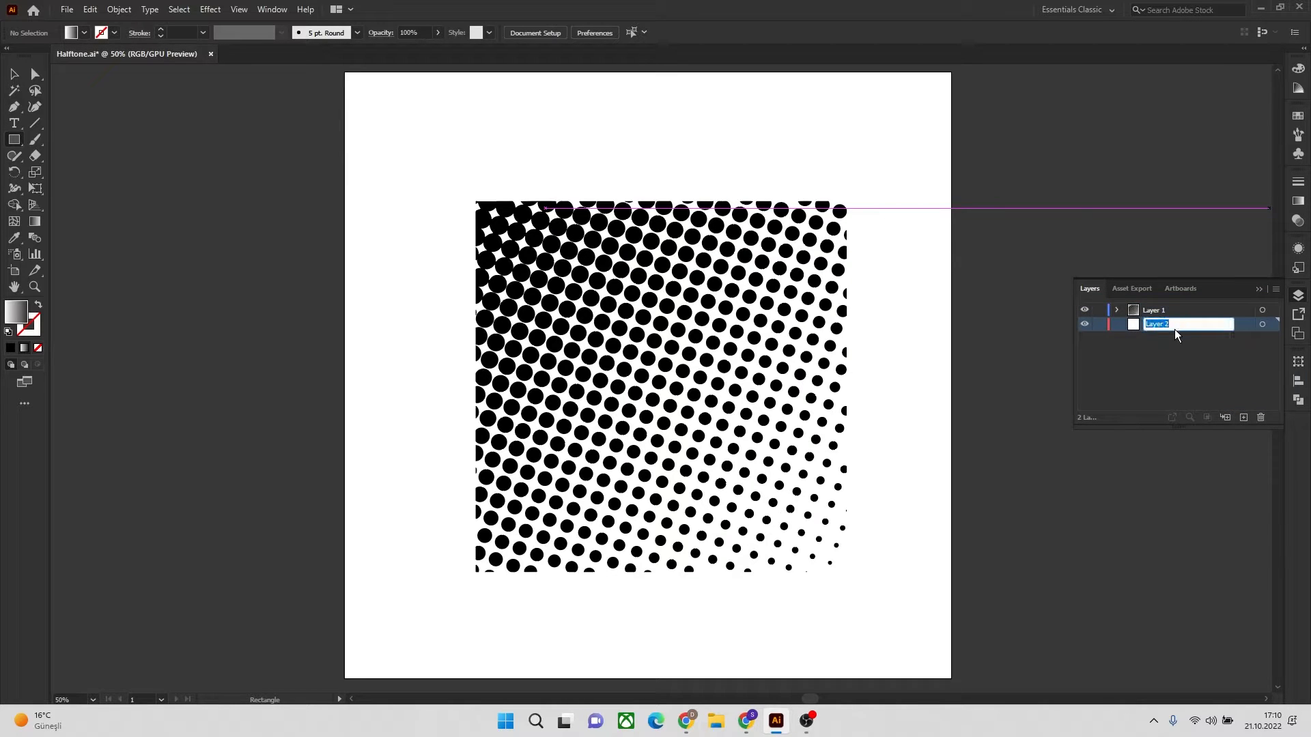
click(1156, 347)
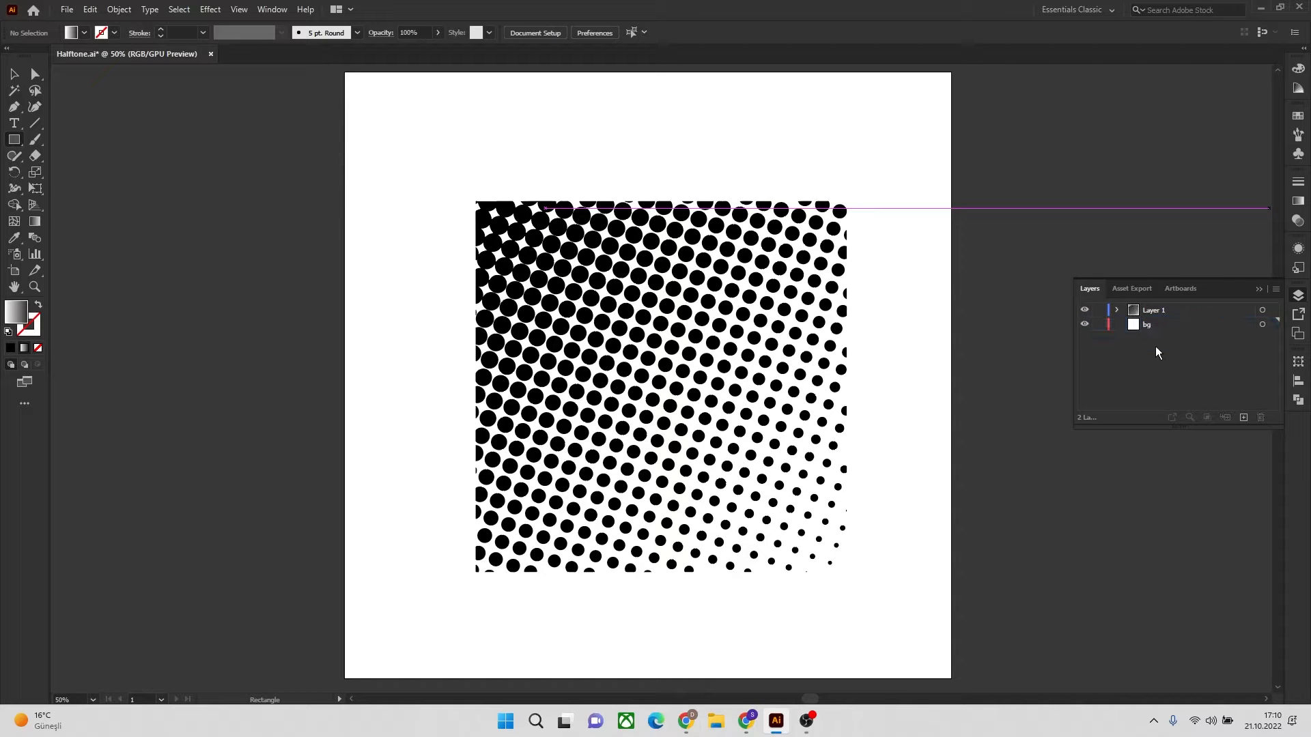
Draw a 1000 px square covering the whole artboard on the bg layer and fill it with solid grey 939393
click(1261, 324)
click(1225, 325)
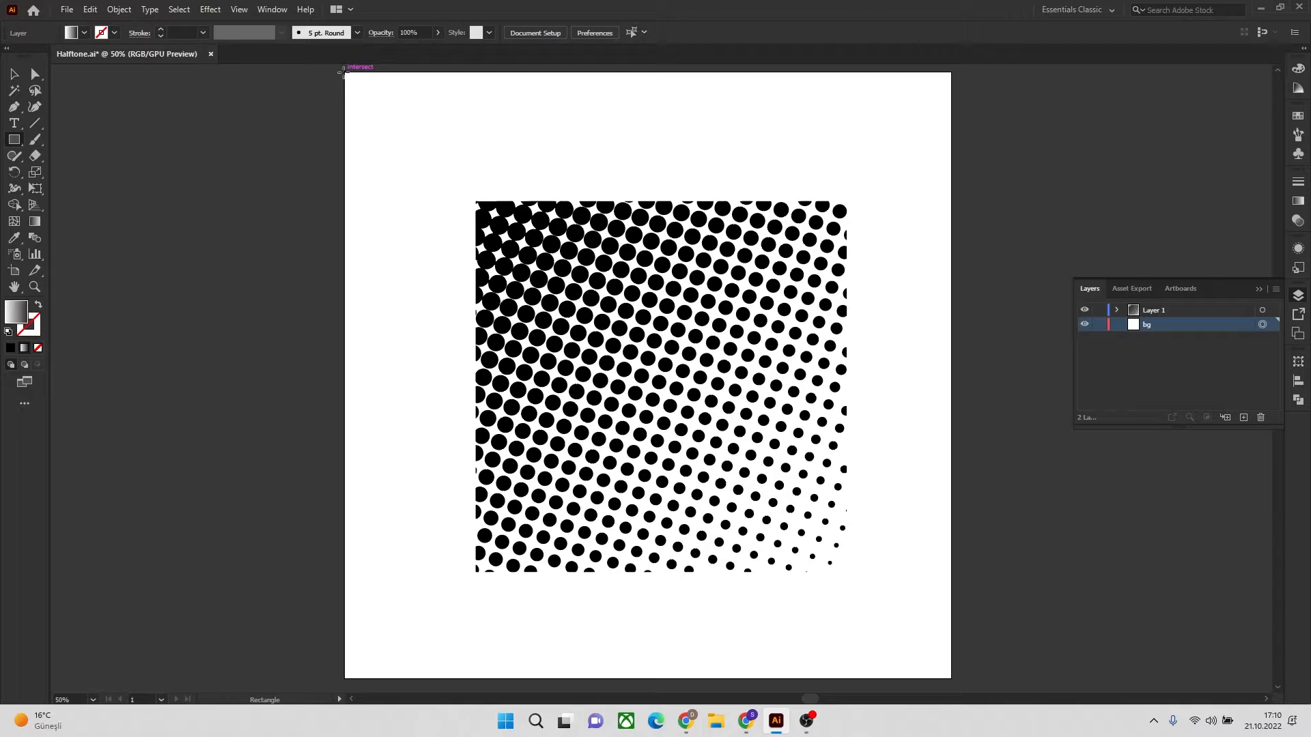
drag(344, 73, 951, 679)
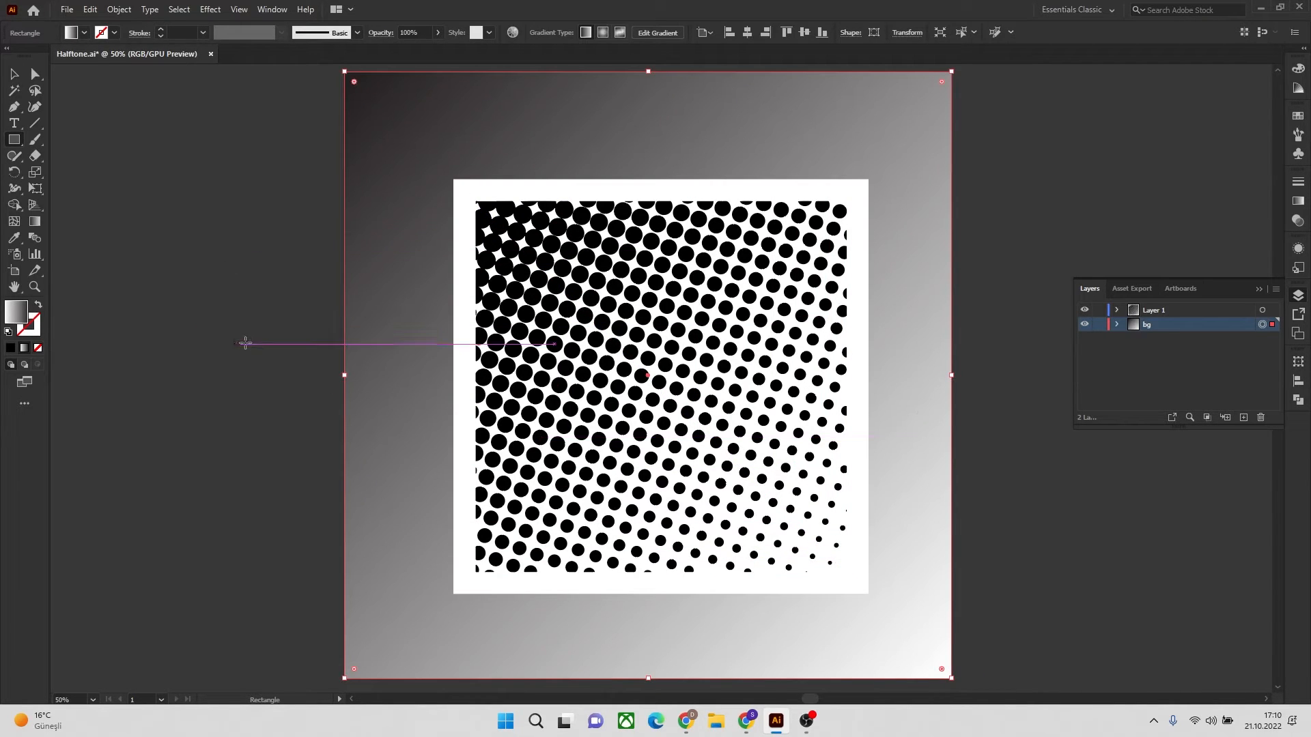
click(13, 74)
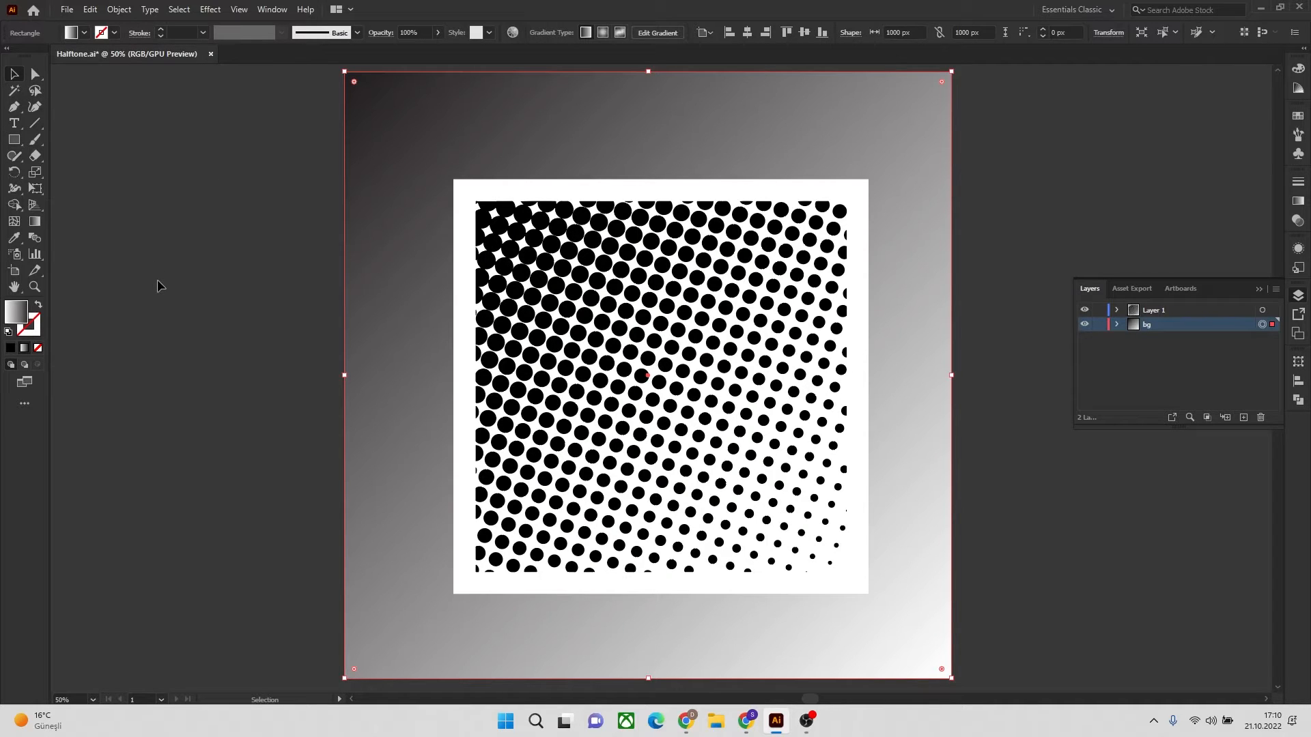
double_click(14, 321)
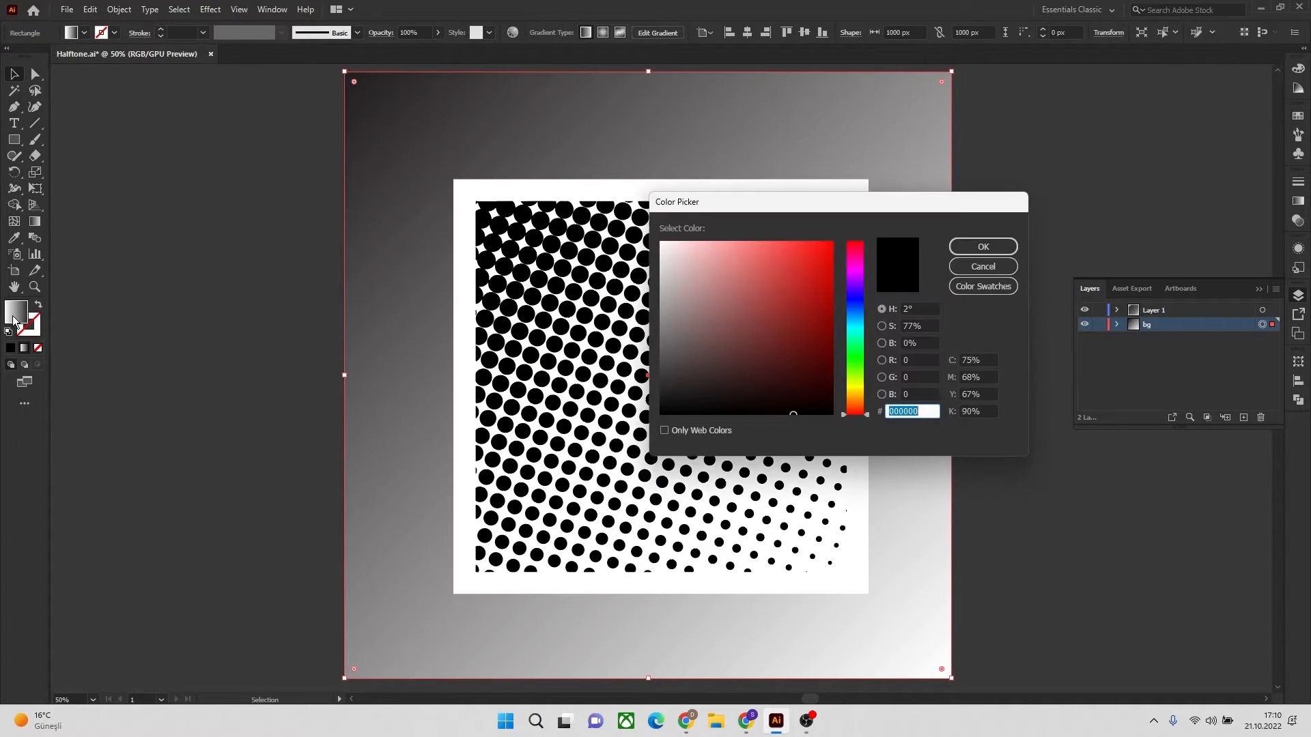
click(660, 315)
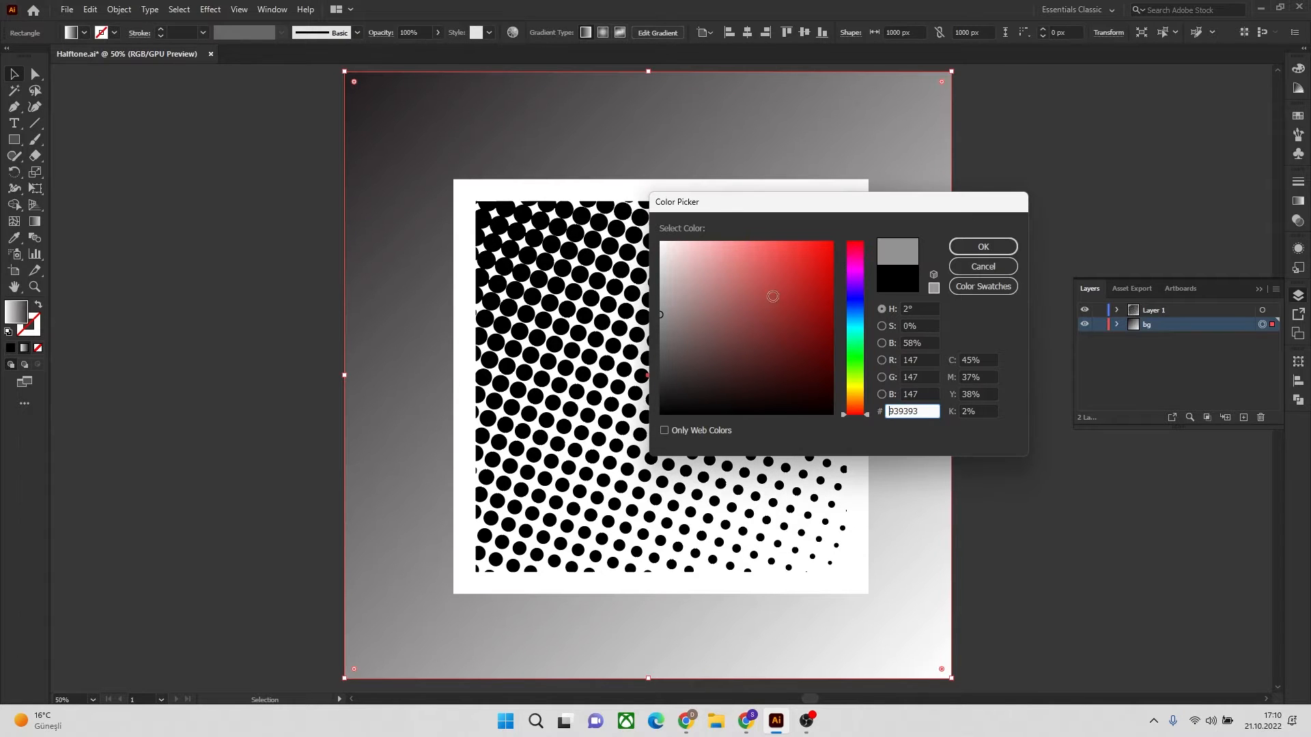
click(959, 254)
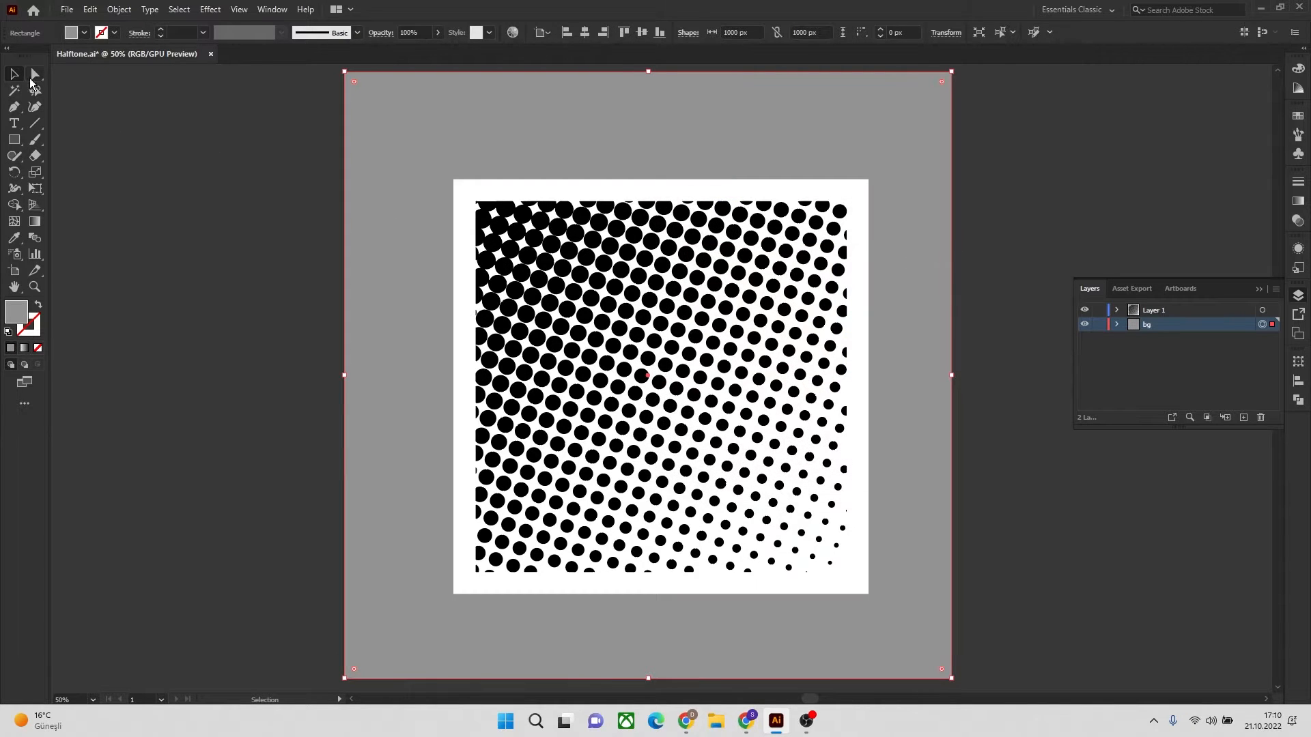
Ungroup the traced halftone artwork into separate shapes and deselect everything
click(683, 275)
right_click(683, 274)
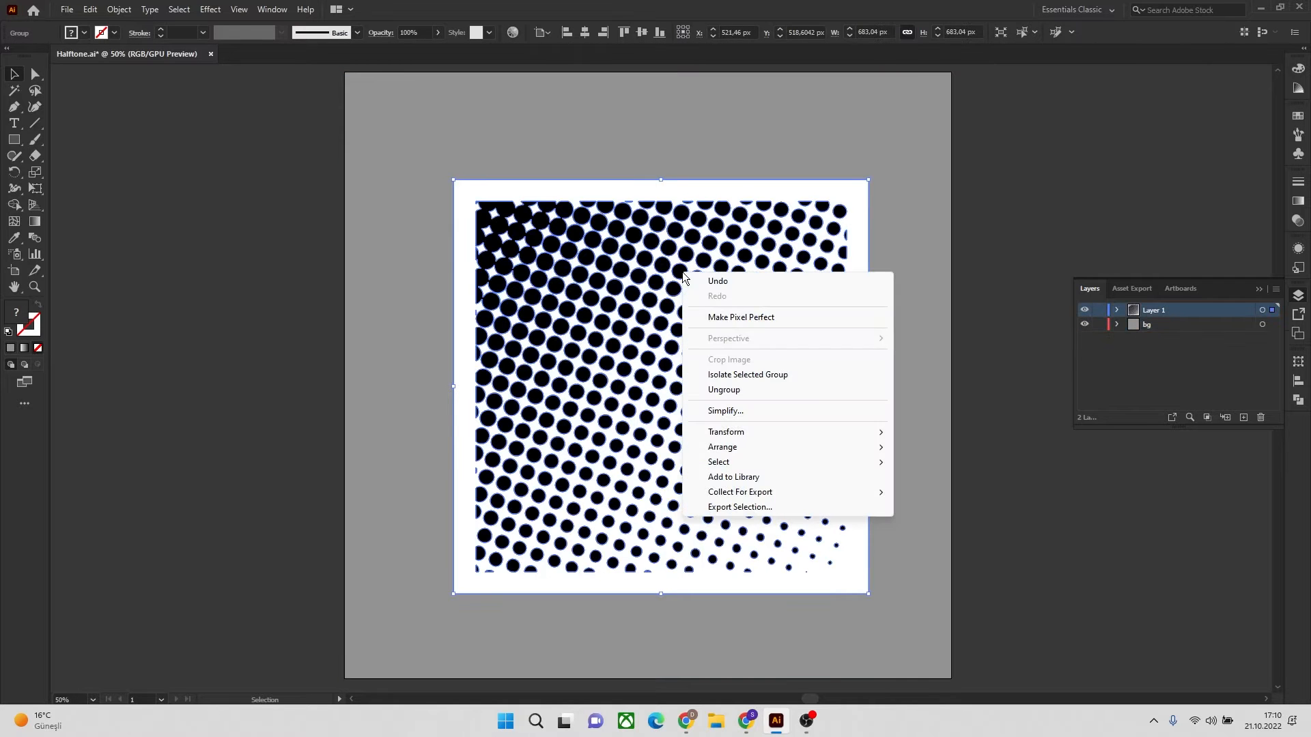
click(740, 396)
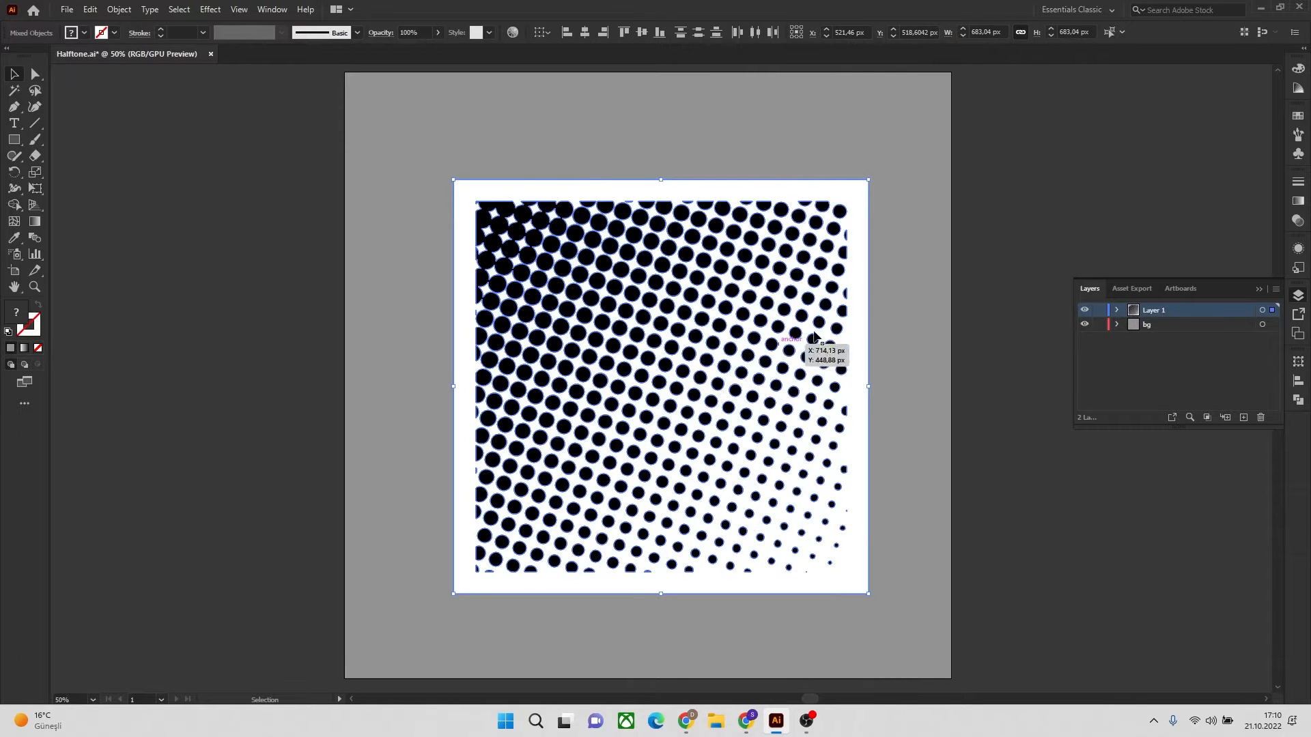
click(1038, 257)
Select all shapes sharing the black dots' fill color and cut them from the artwork
click(655, 282)
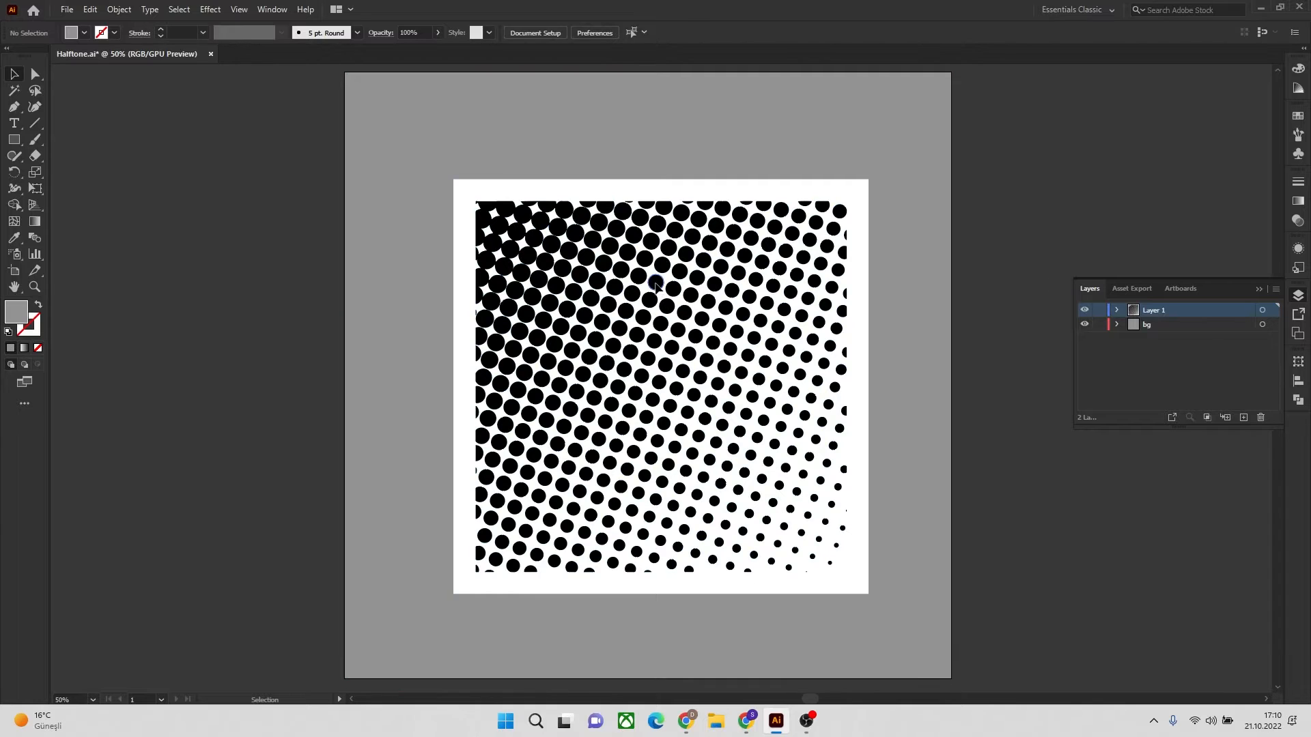
click(187, 11)
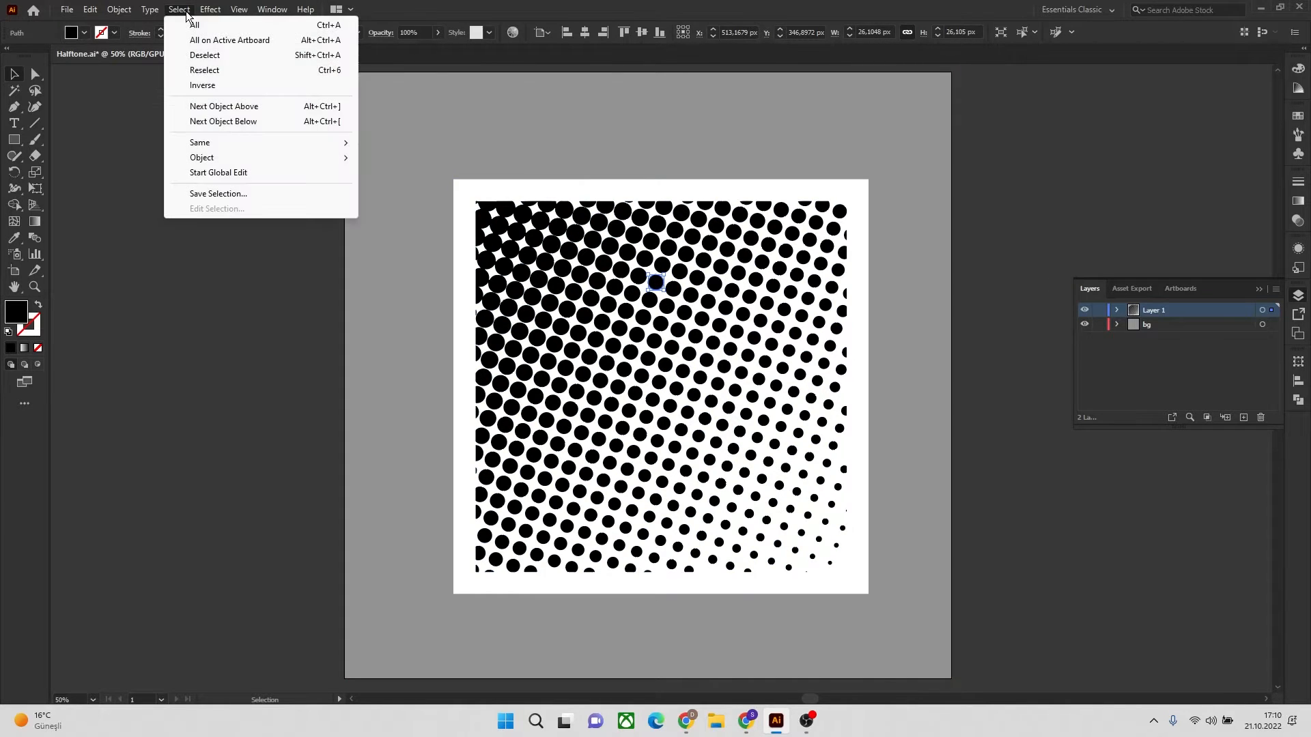
mouse_move(216, 142)
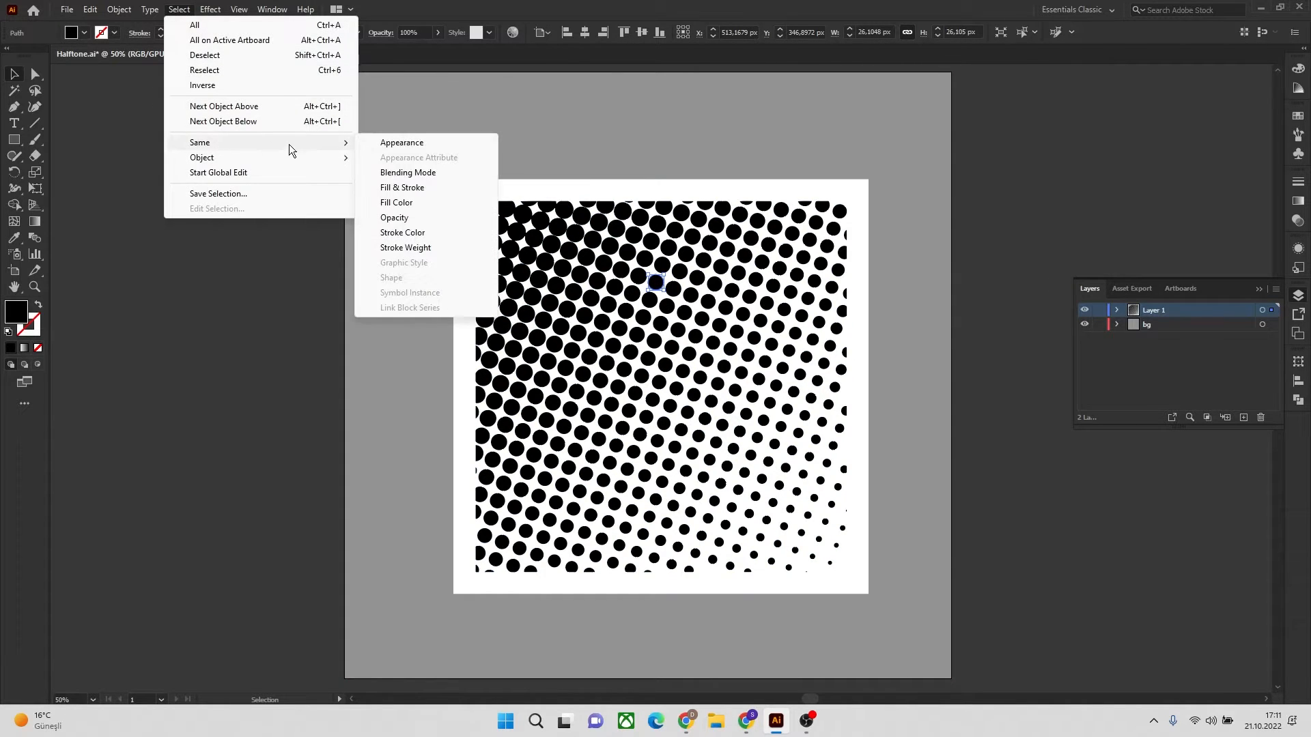
click(407, 203)
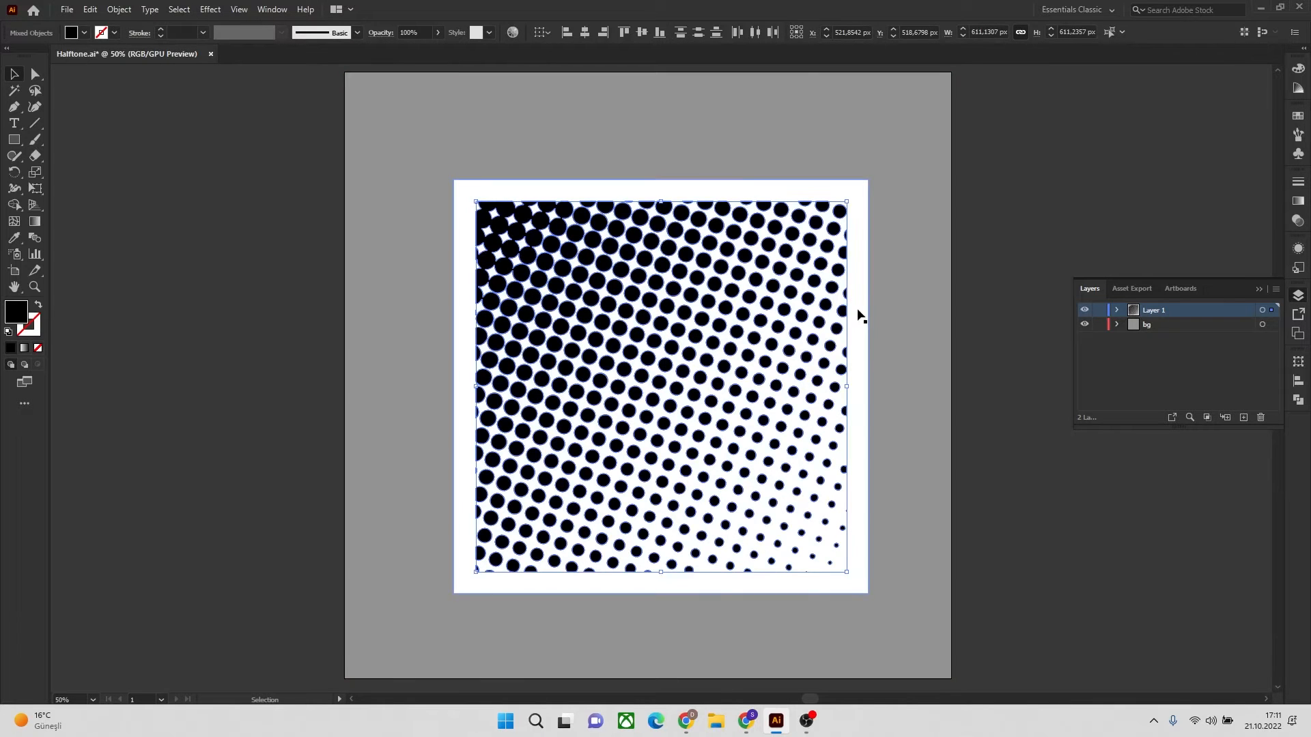
key(ctrl+x)
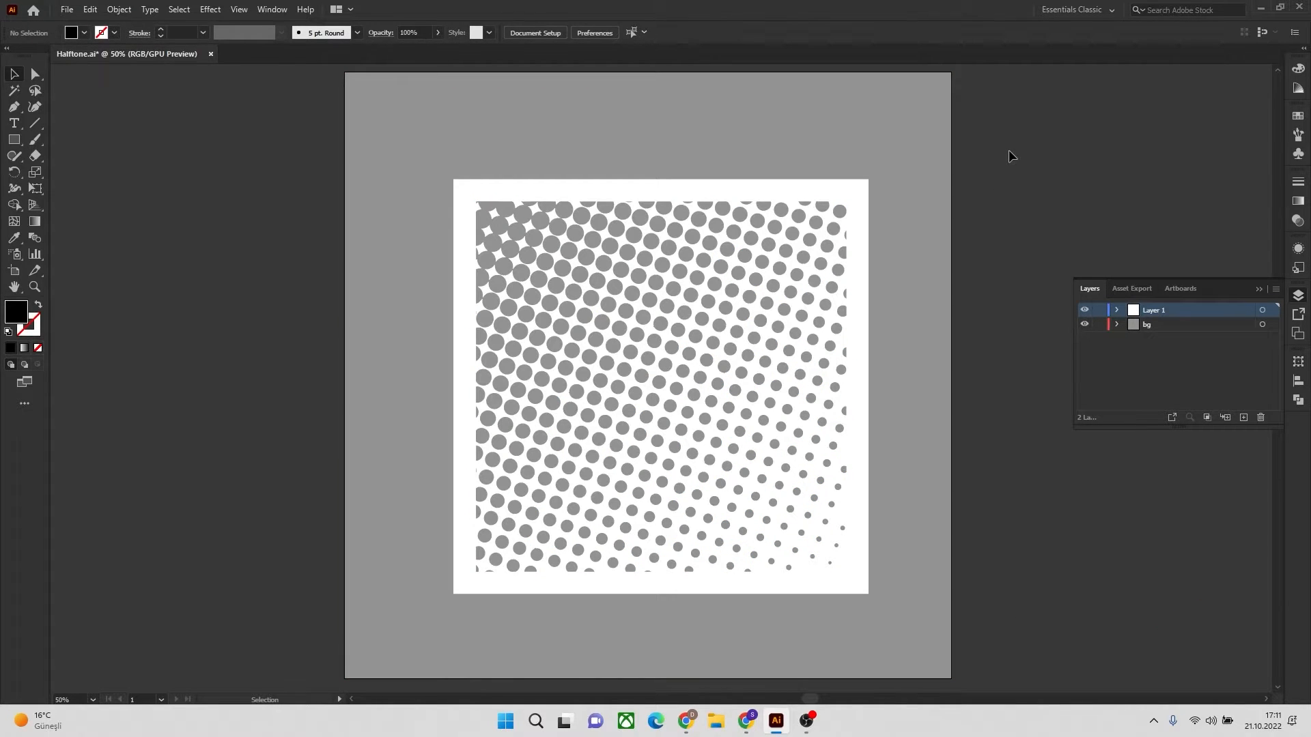
Delete all the remaining white and grey artwork, and remove the bg layer
key(ctrl+a)
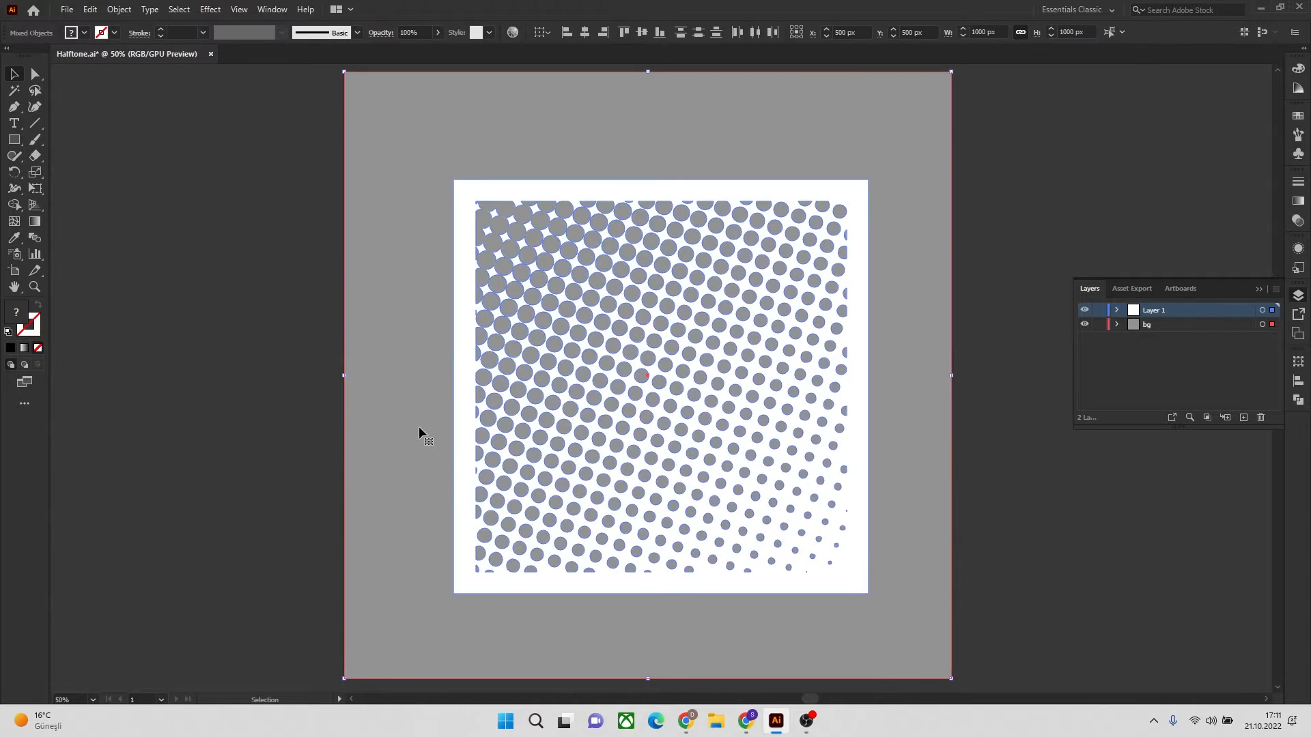
key(Delete)
click(1169, 325)
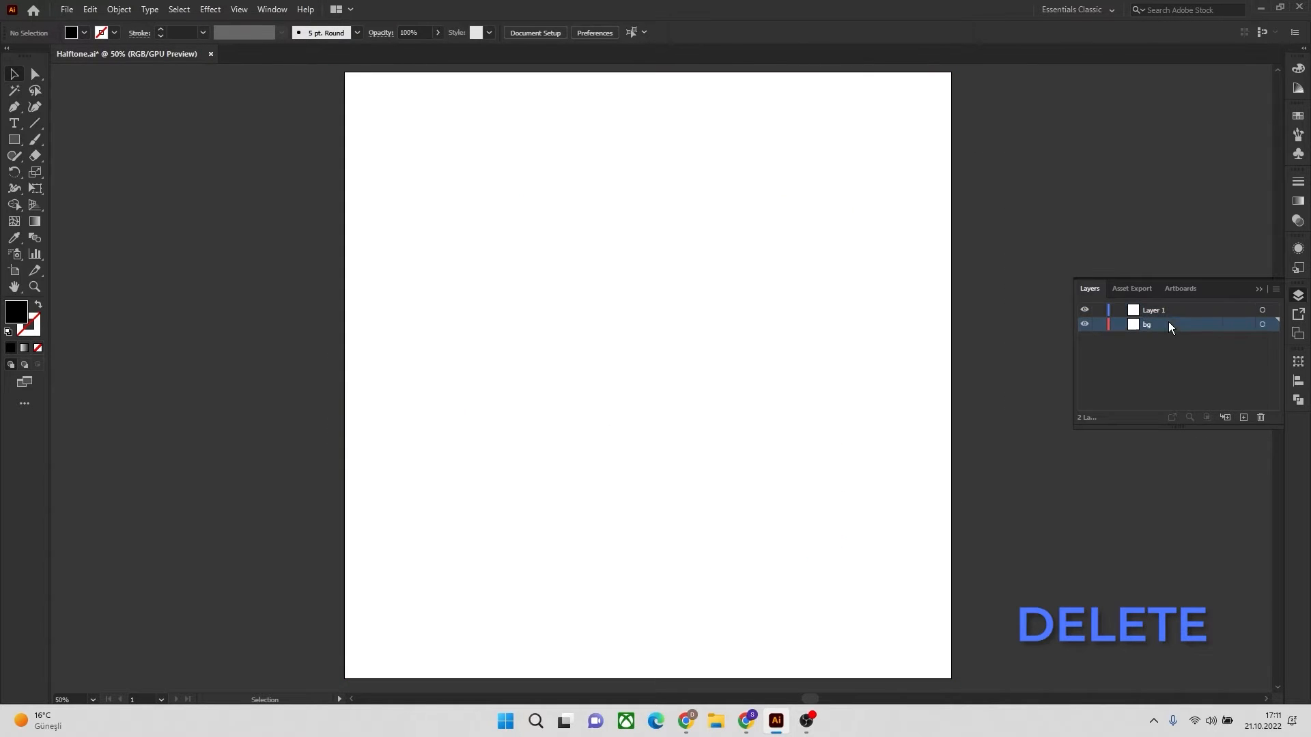
click(1262, 325)
click(1260, 418)
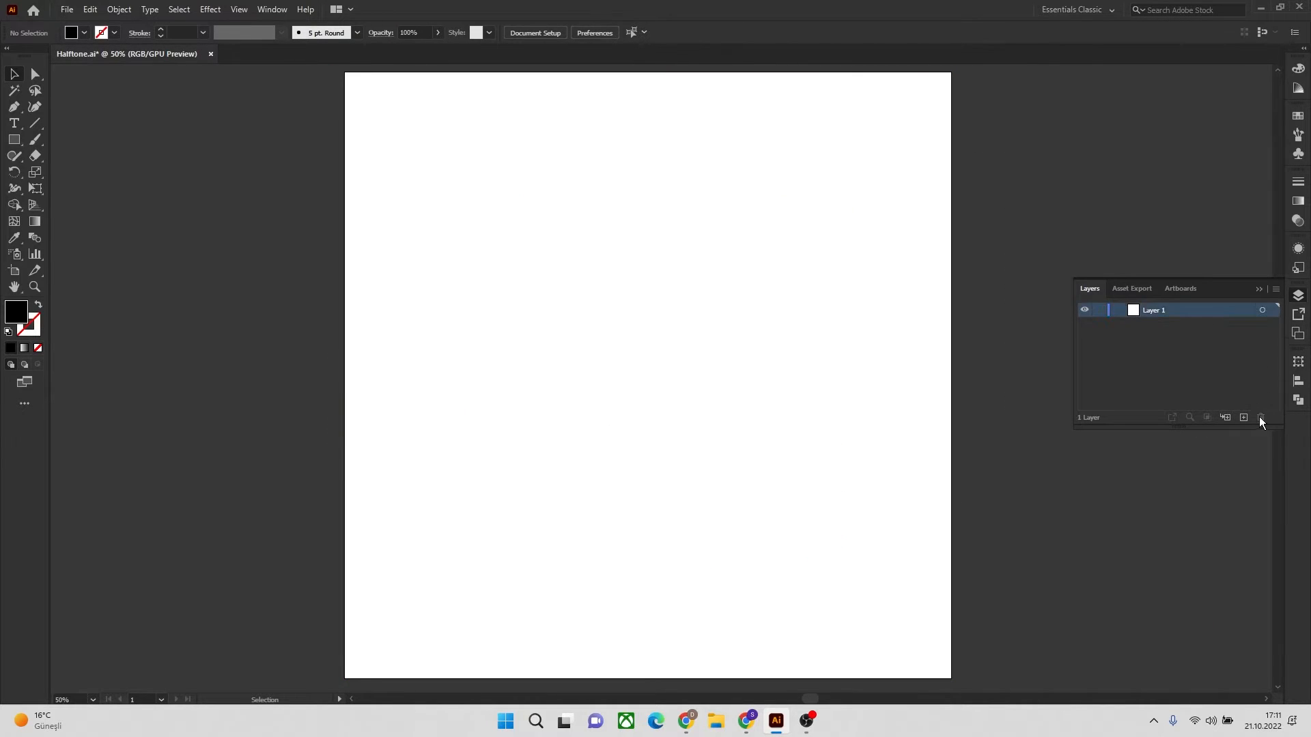
Paste the cut black dots onto Layer 1 and group them into one object
key(ctrl+v)
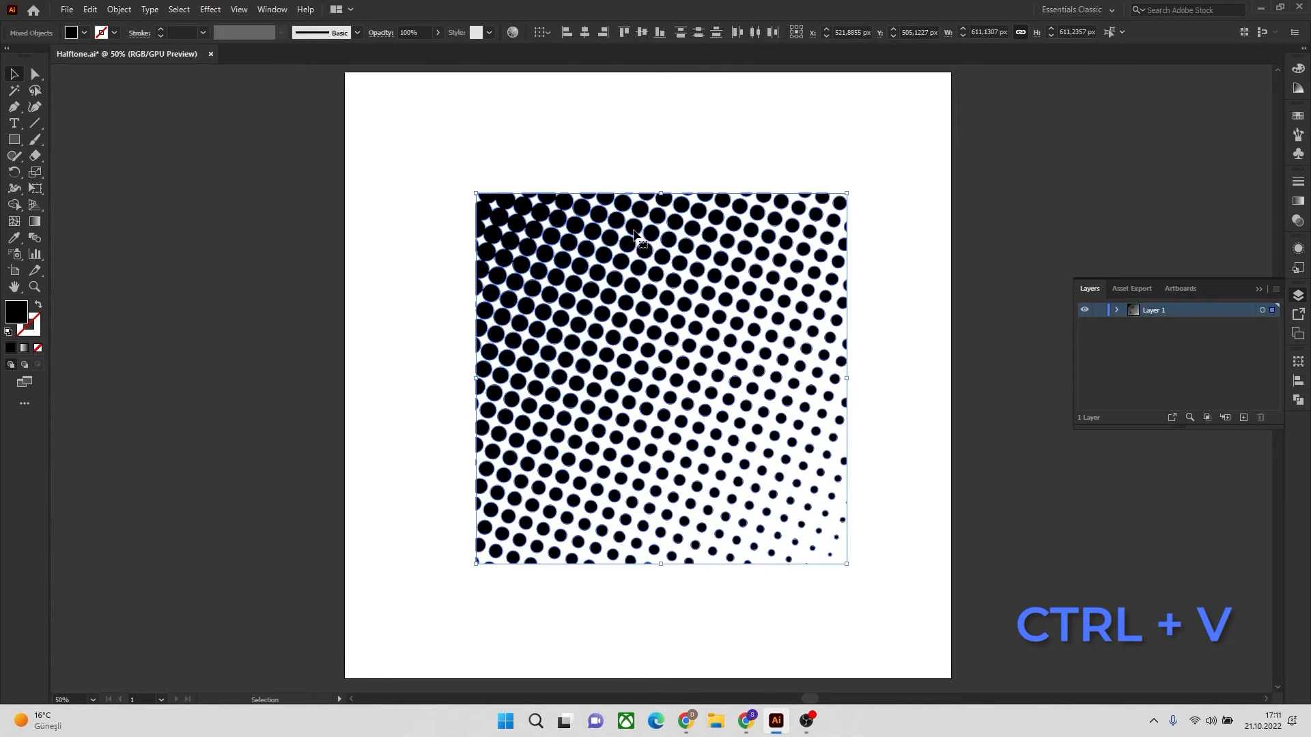
click(912, 226)
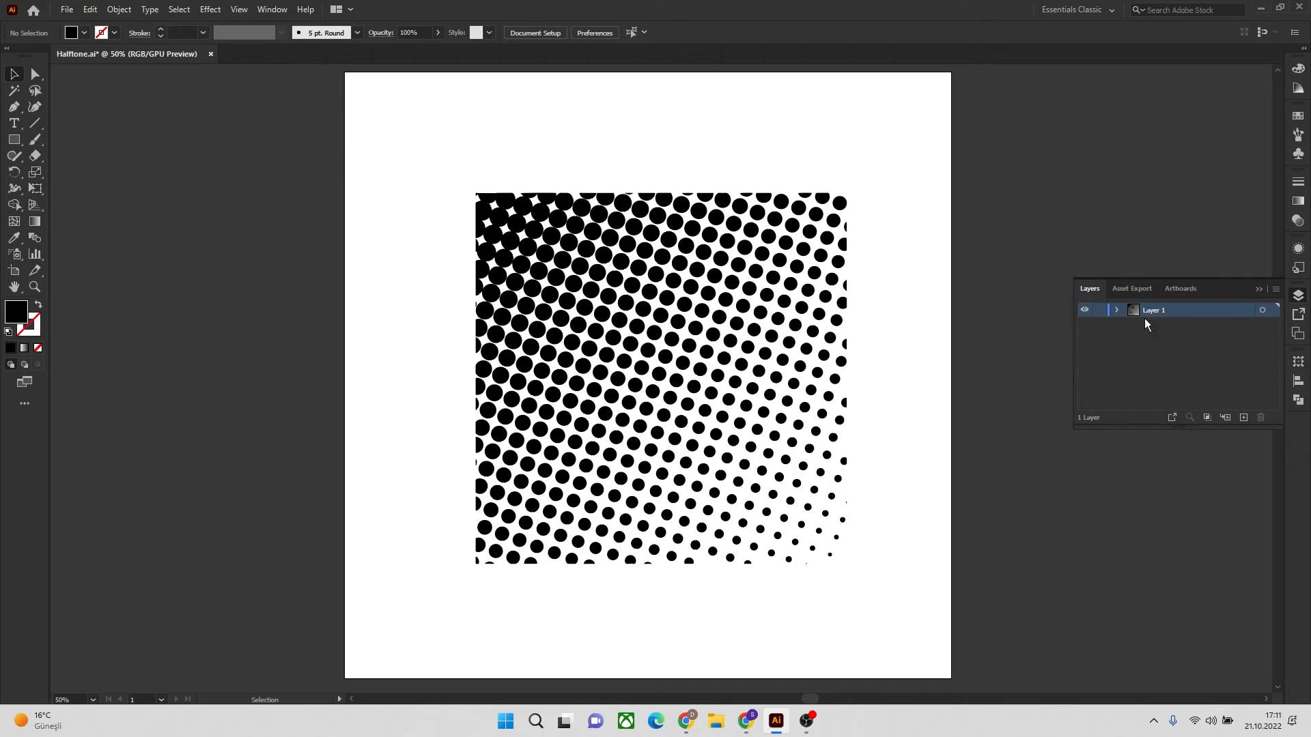
click(1262, 312)
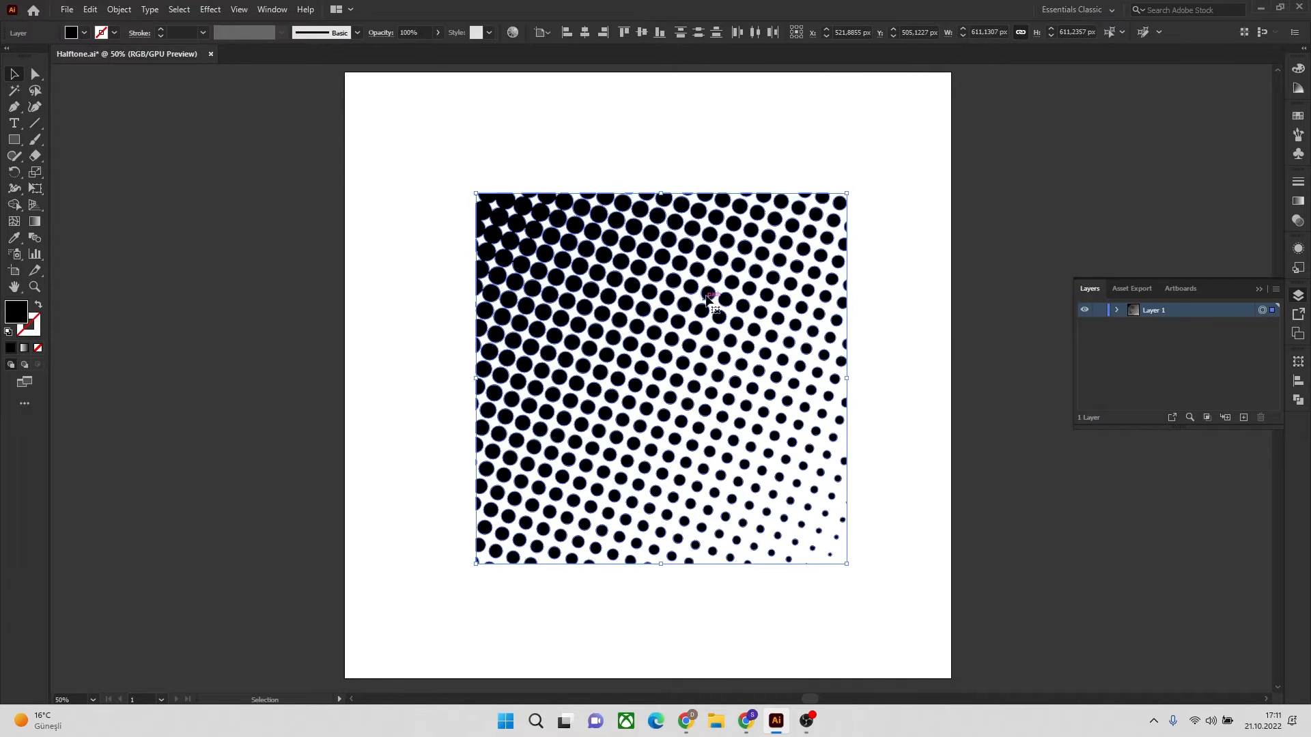
right_click(717, 273)
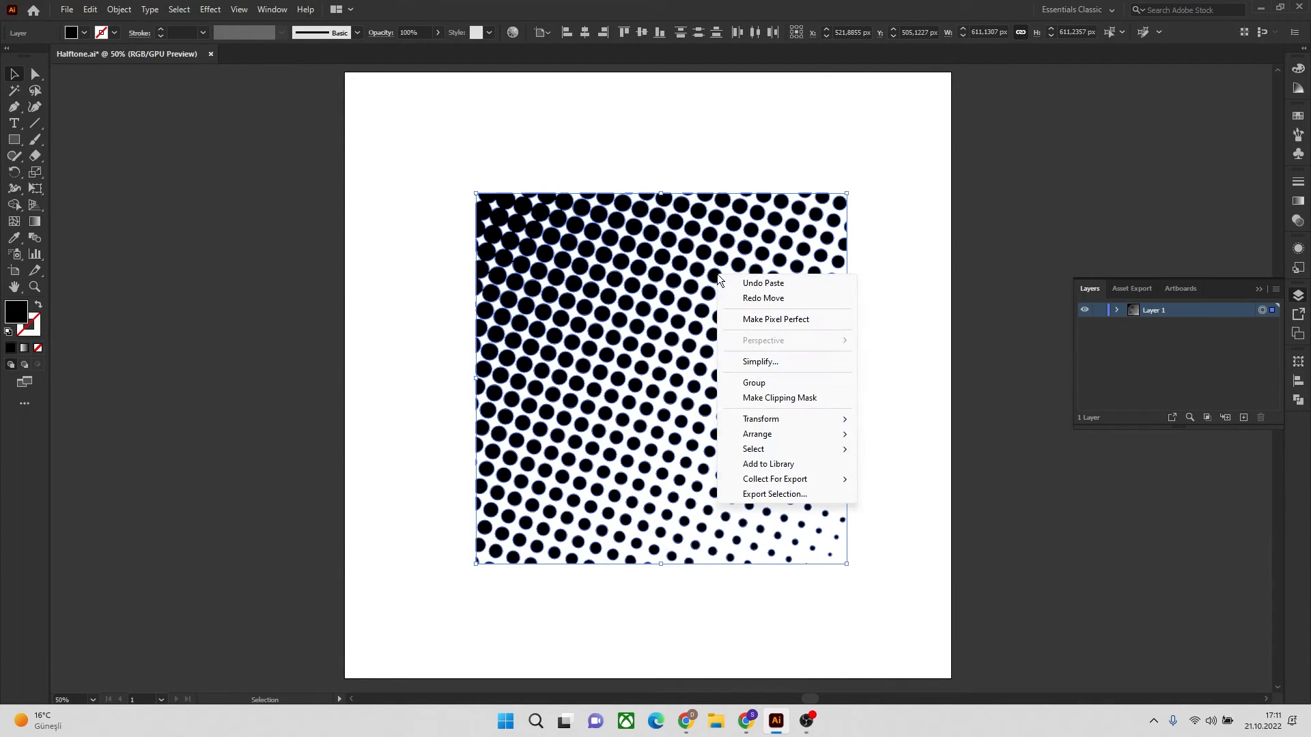
click(760, 390)
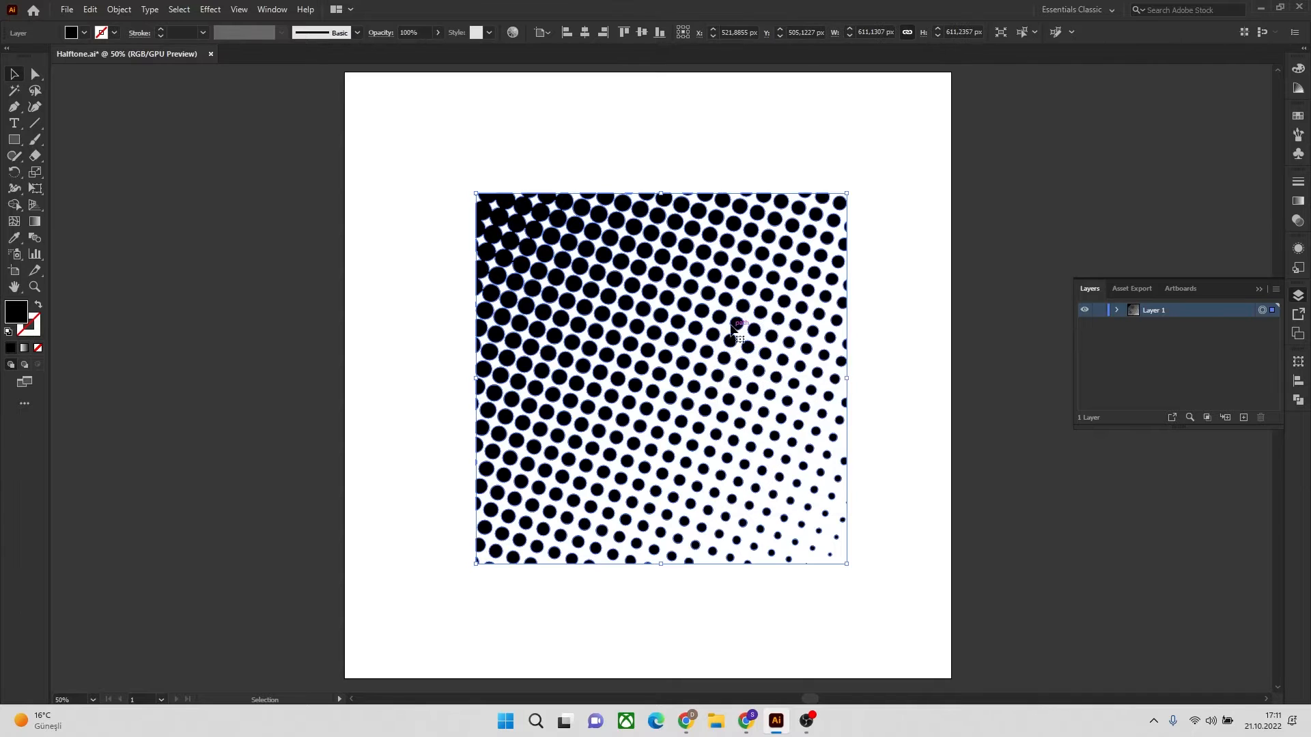
click(923, 251)
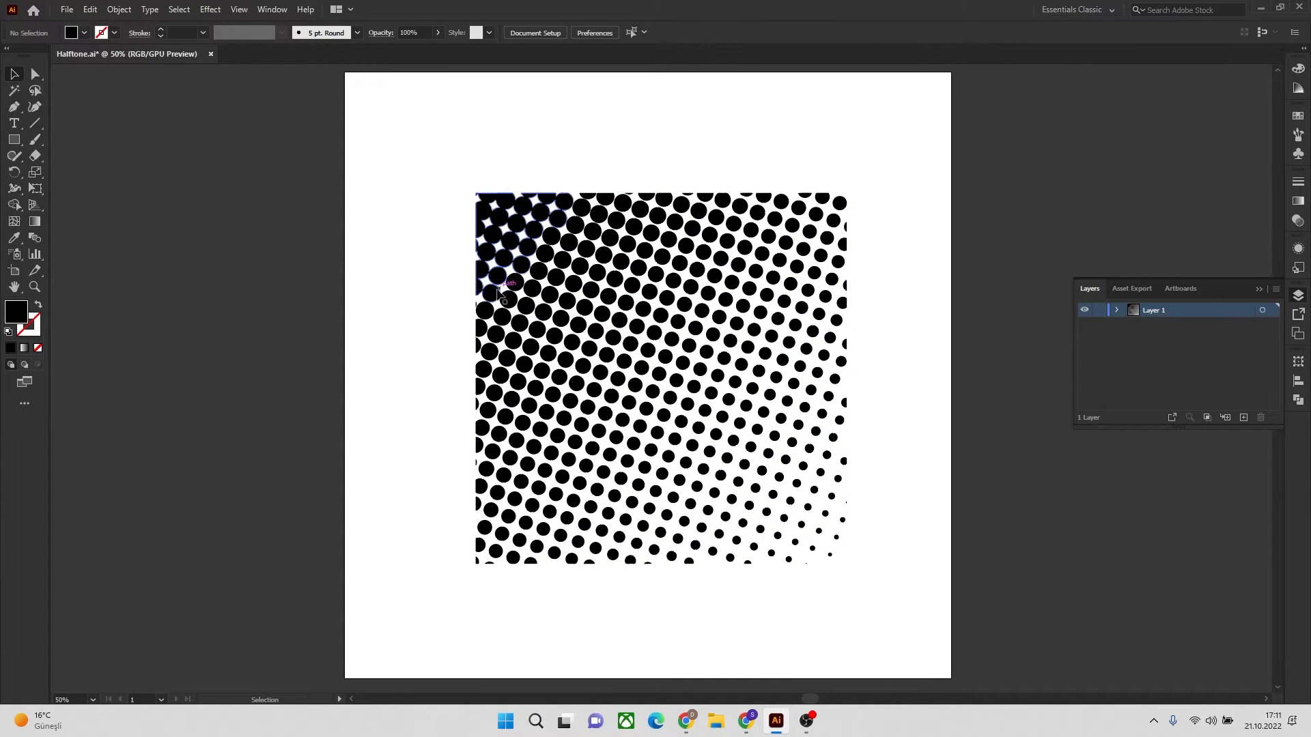
Recolor the whole halftone dot group with the red swatch and deselect it
click(1262, 312)
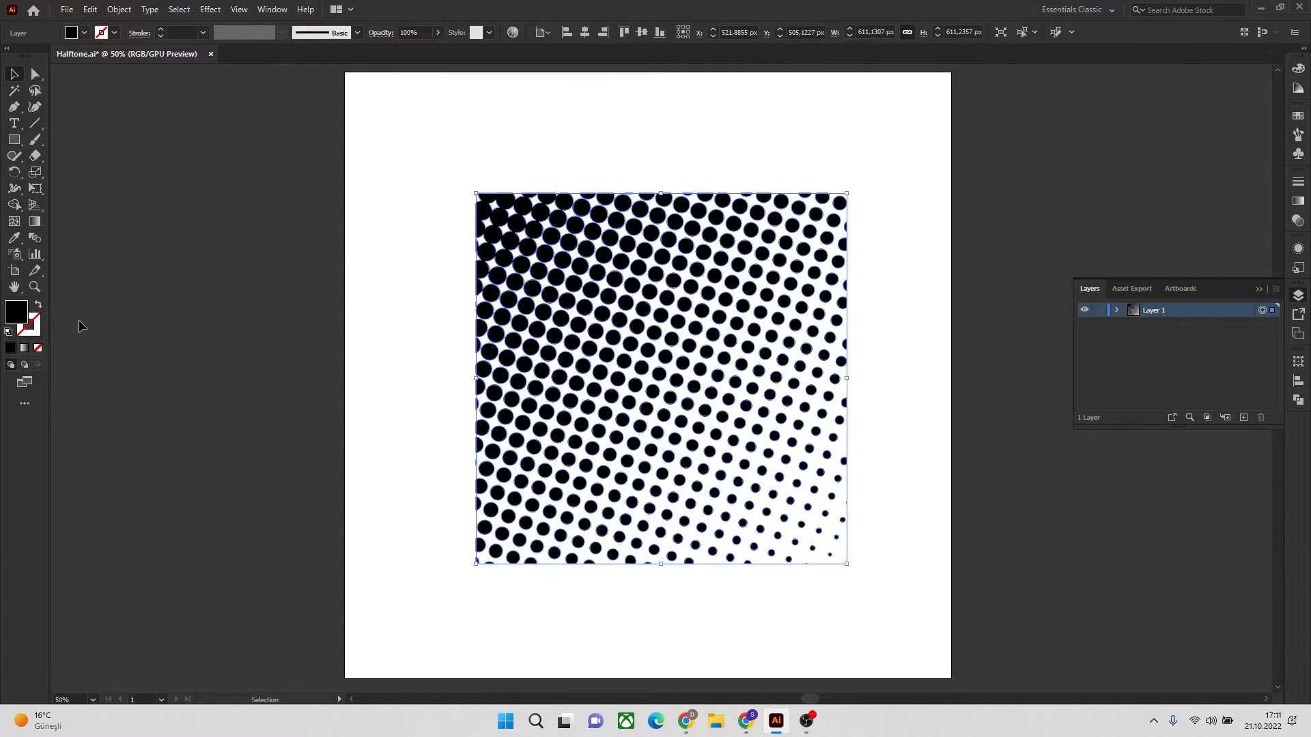
click(83, 33)
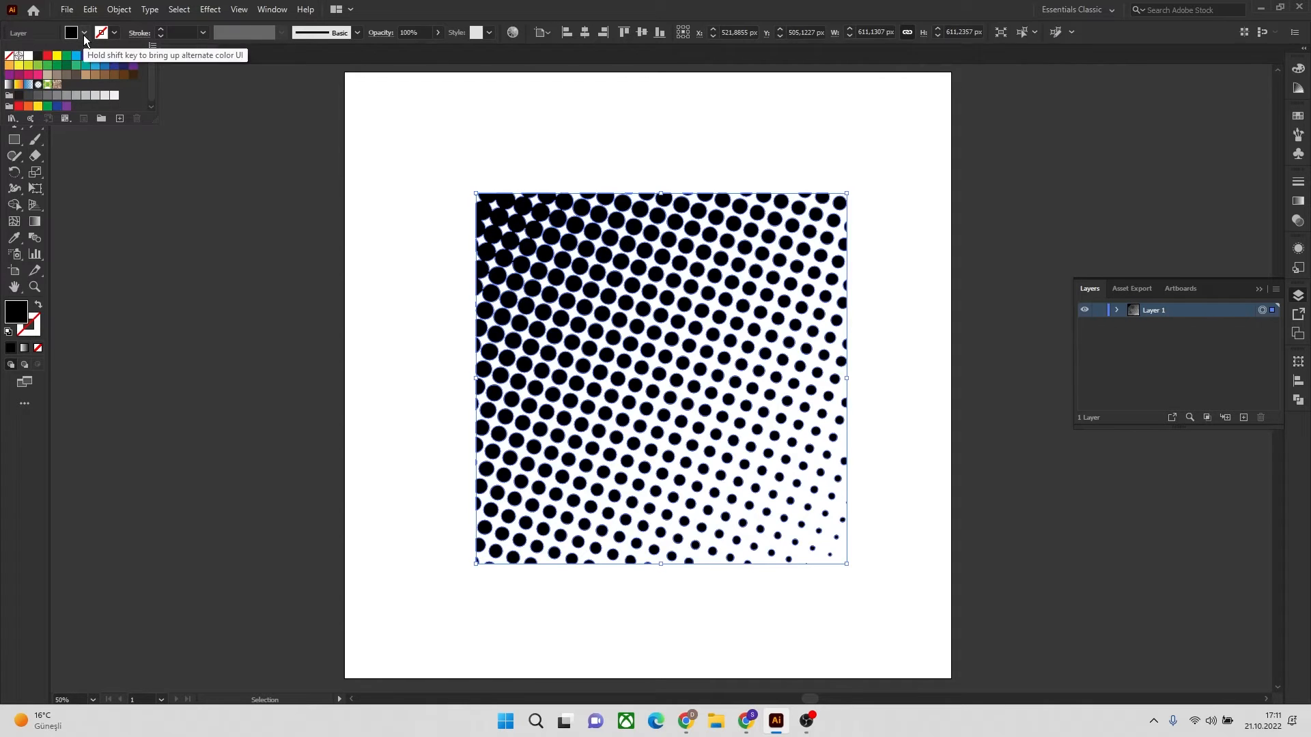
click(48, 56)
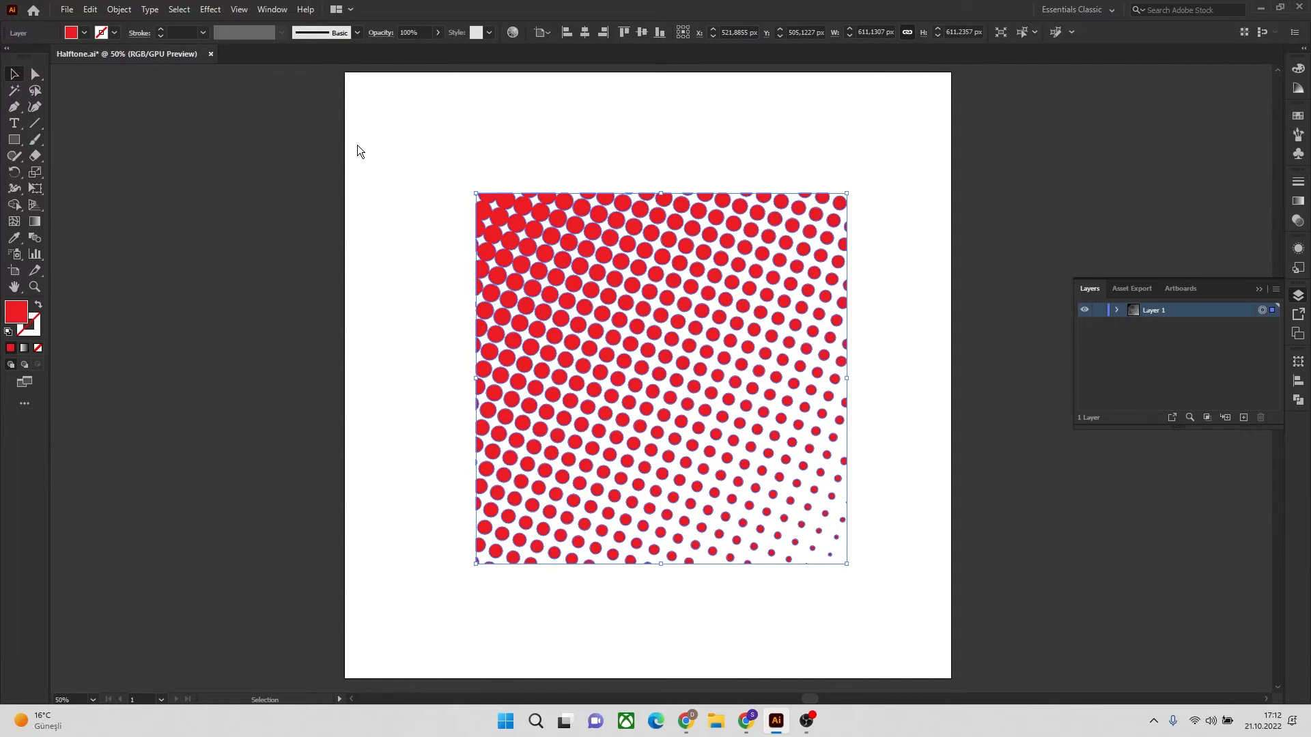
click(1012, 166)
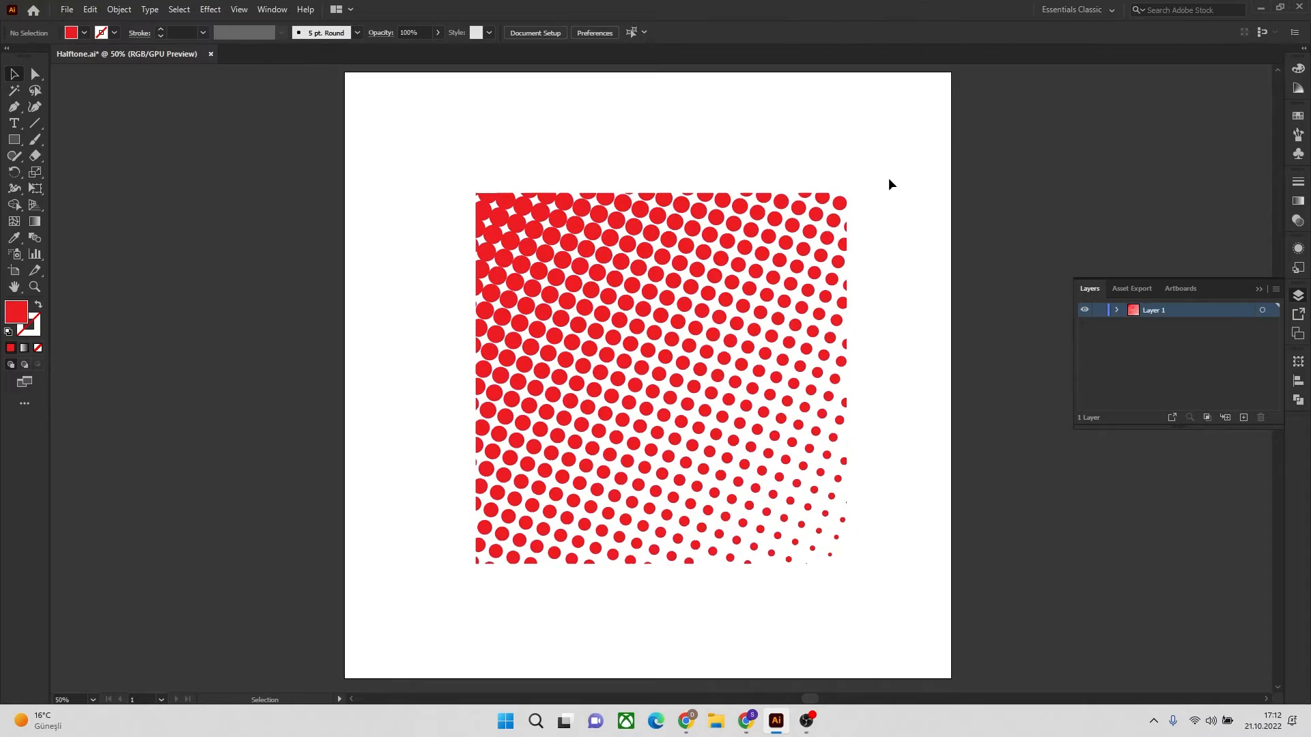
Move the red halftone group off the left side of the artboard and scale it proportionally to about 339 px
drag(904, 177, 668, 603)
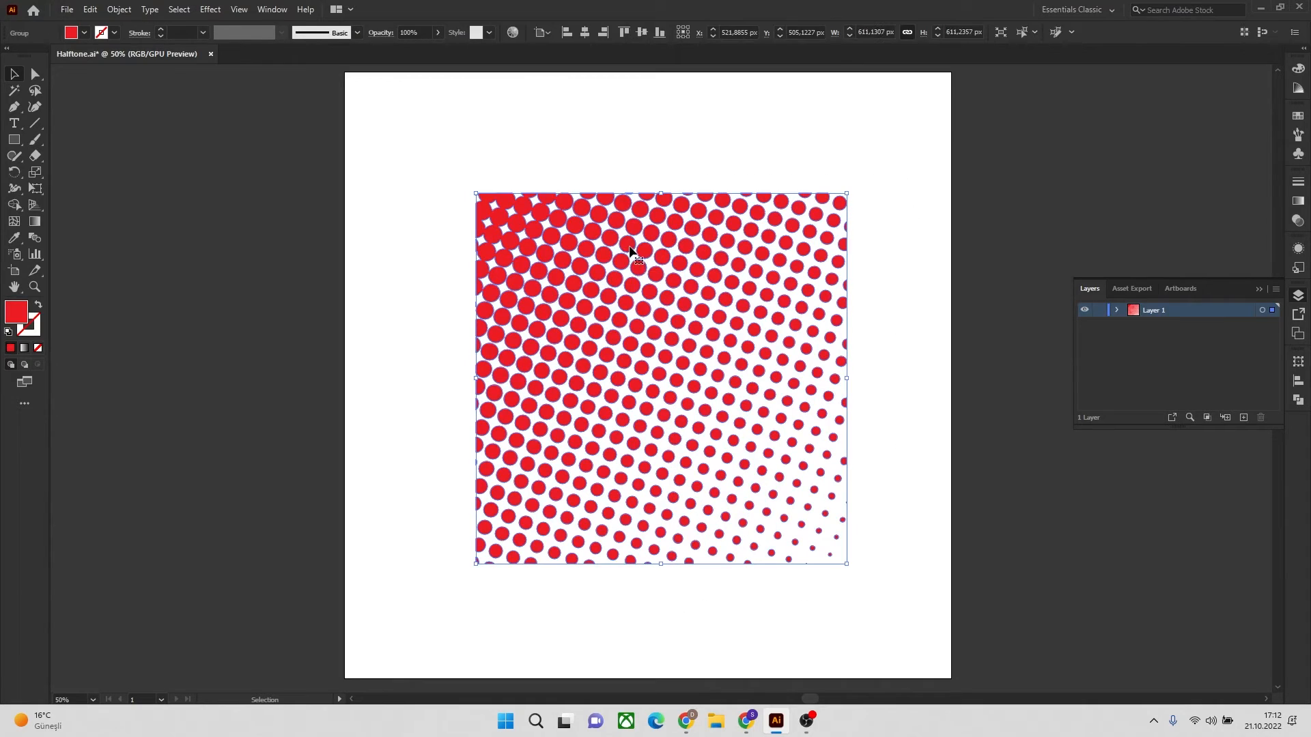
drag(637, 251, 273, 193)
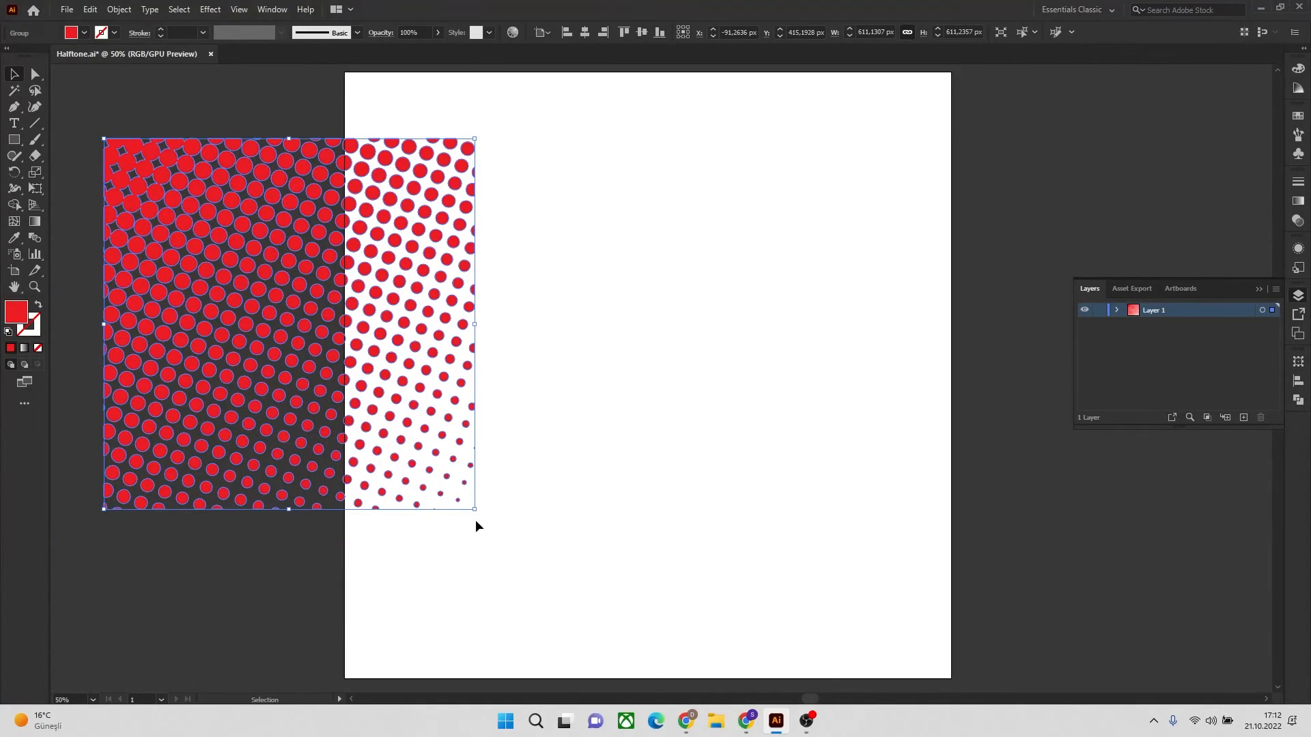
drag(476, 509, 309, 344)
click(298, 441)
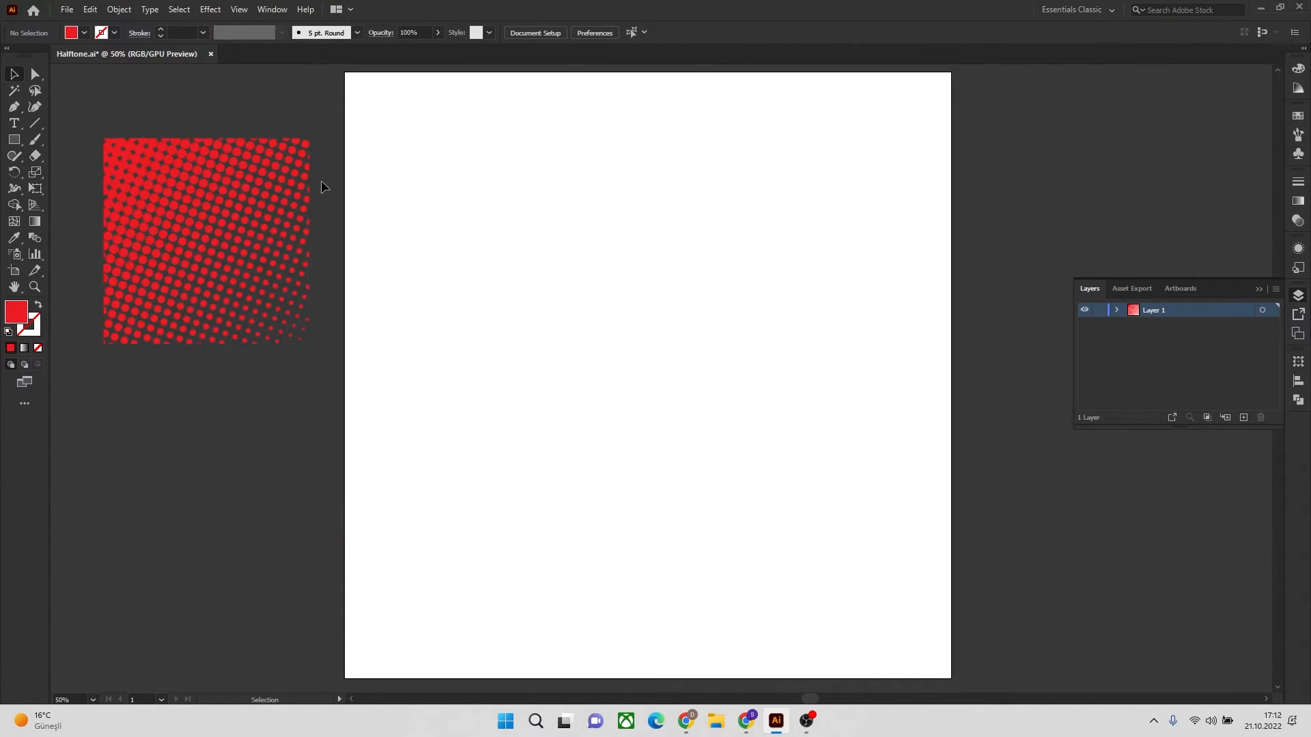
Recolor the halftone group with the blue swatch C=85 M=50 Y=0 K=0 and deselect it
drag(164, 358, 164, 358)
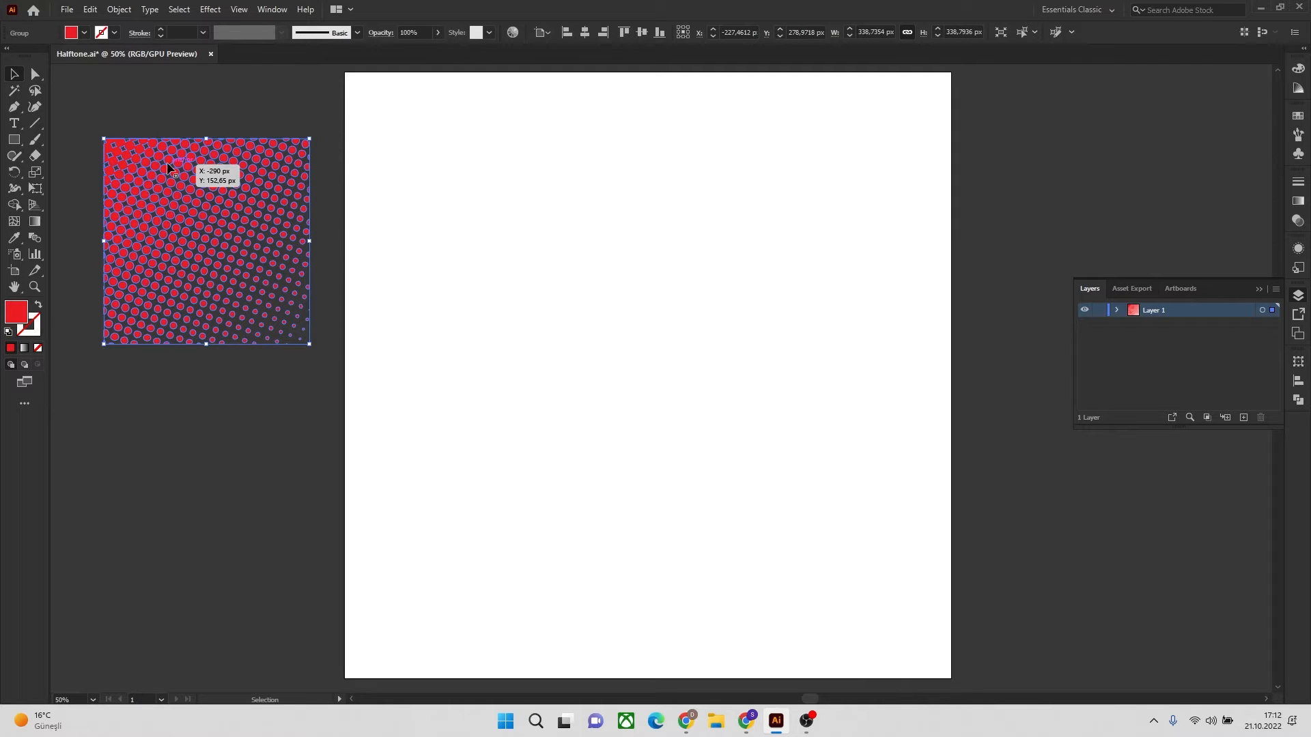
click(74, 32)
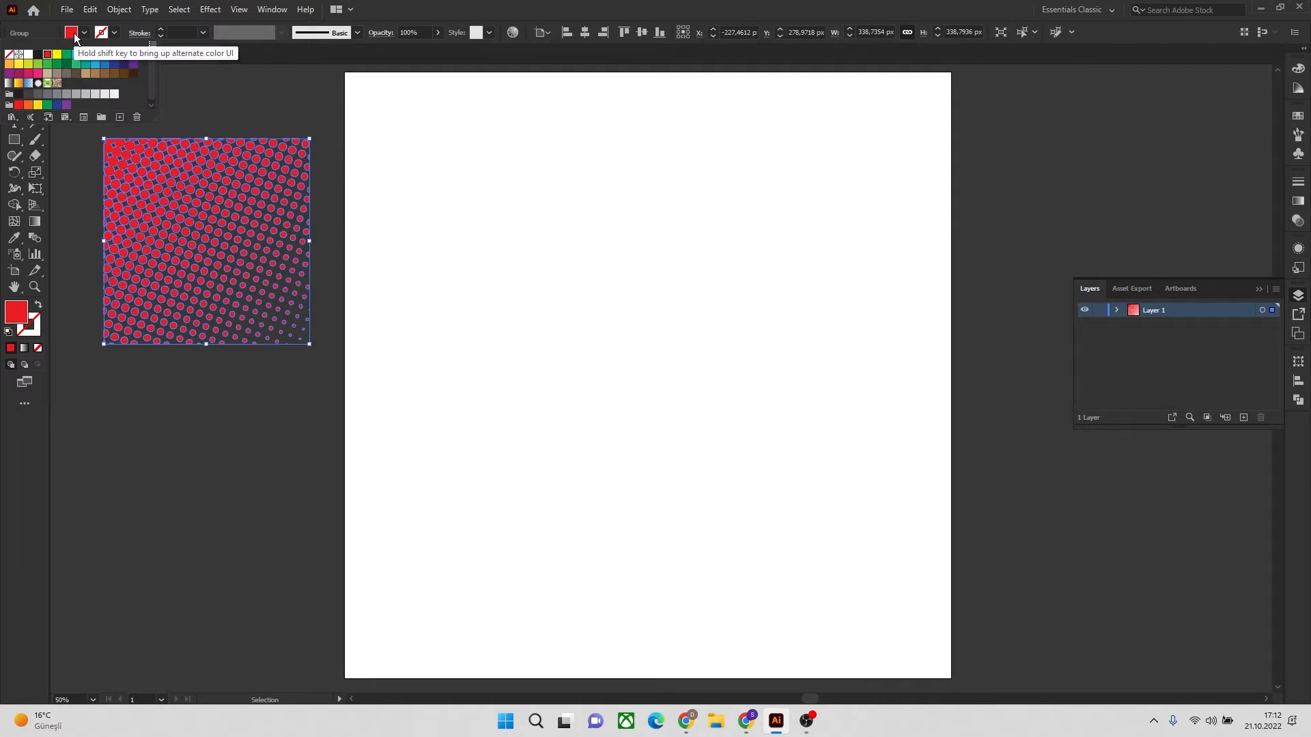
click(104, 65)
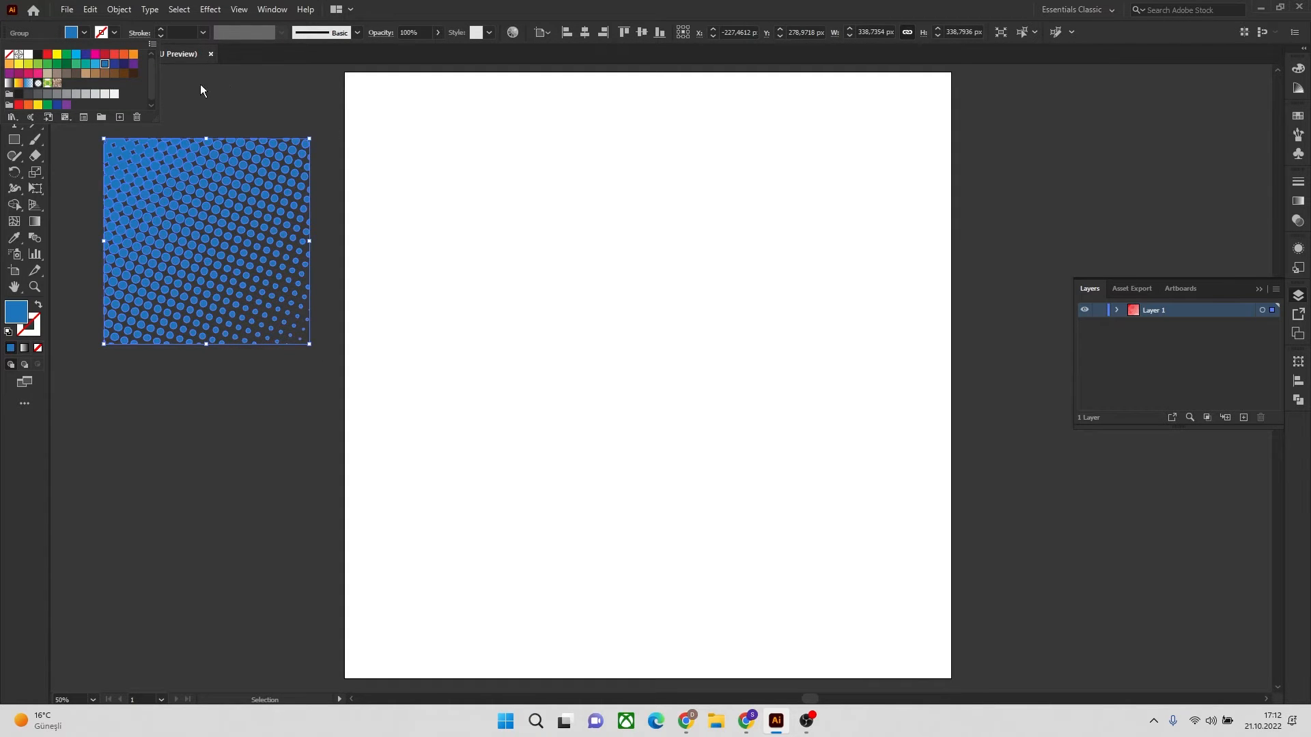
click(249, 488)
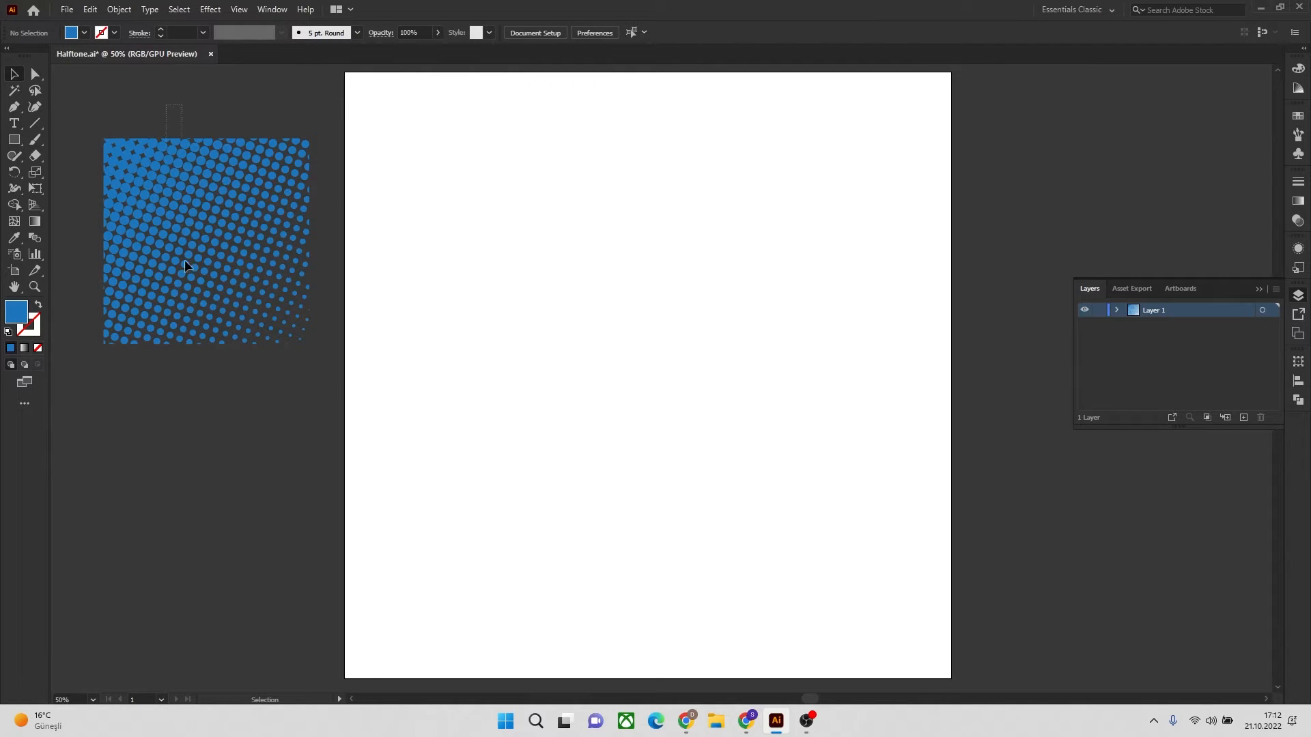
Snap the blue halftone group to the artboard's upper-left corner and enlarge it to 1000 px so it covers the artboard
drag(184, 259, 189, 327)
drag(204, 221, 405, 130)
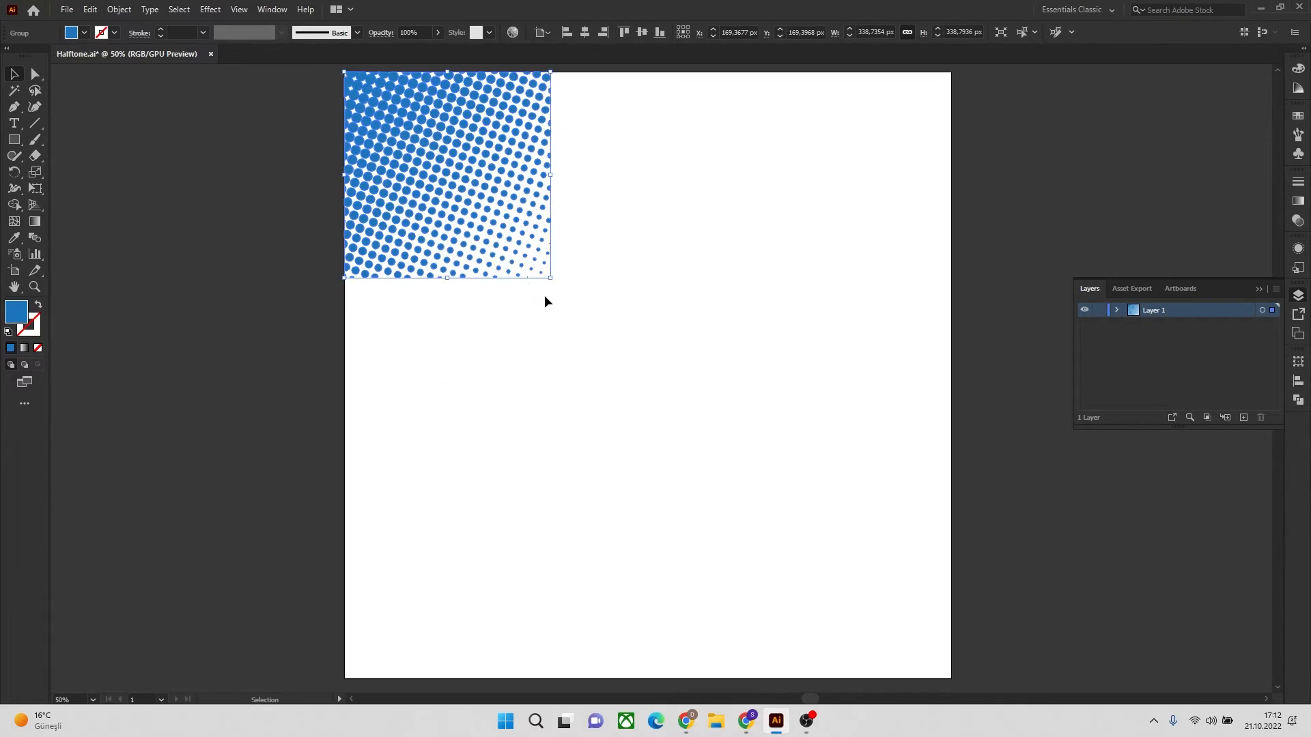
drag(546, 276, 953, 657)
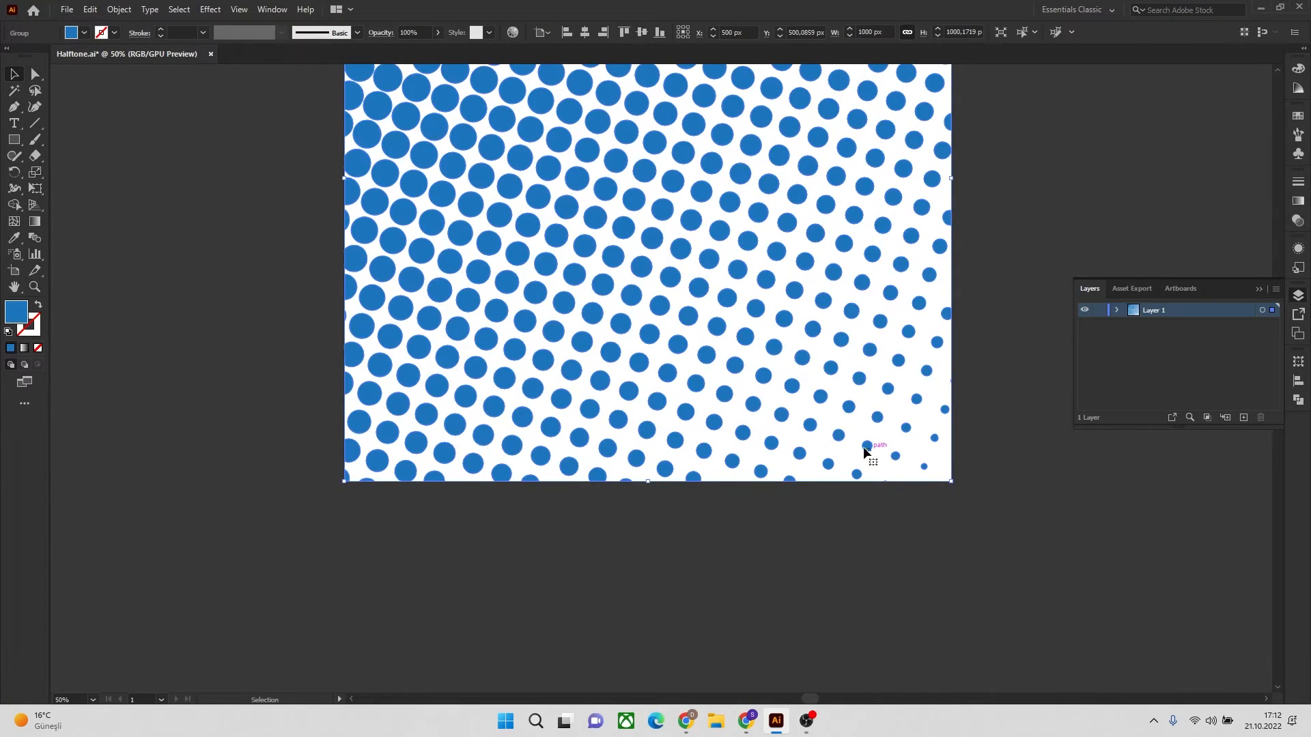
scroll(868, 453, down, 3)
scroll(850, 451, up, 1)
click(976, 362)
drag(979, 305, 877, 338)
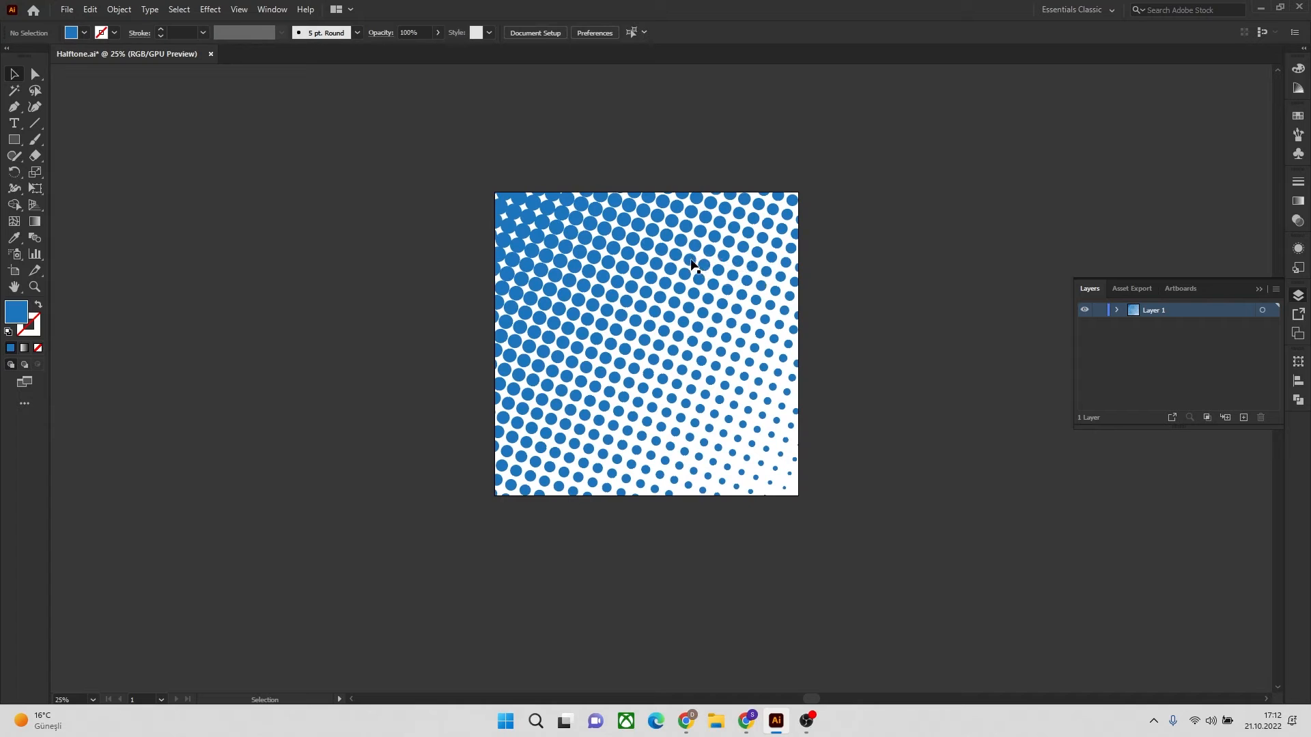
Scale the blue halftone group down to a bit over half the artboard's width and place it outside the artboard's left edge
click(798, 496)
drag(798, 496, 681, 402)
drag(587, 263, 350, 256)
click(419, 436)
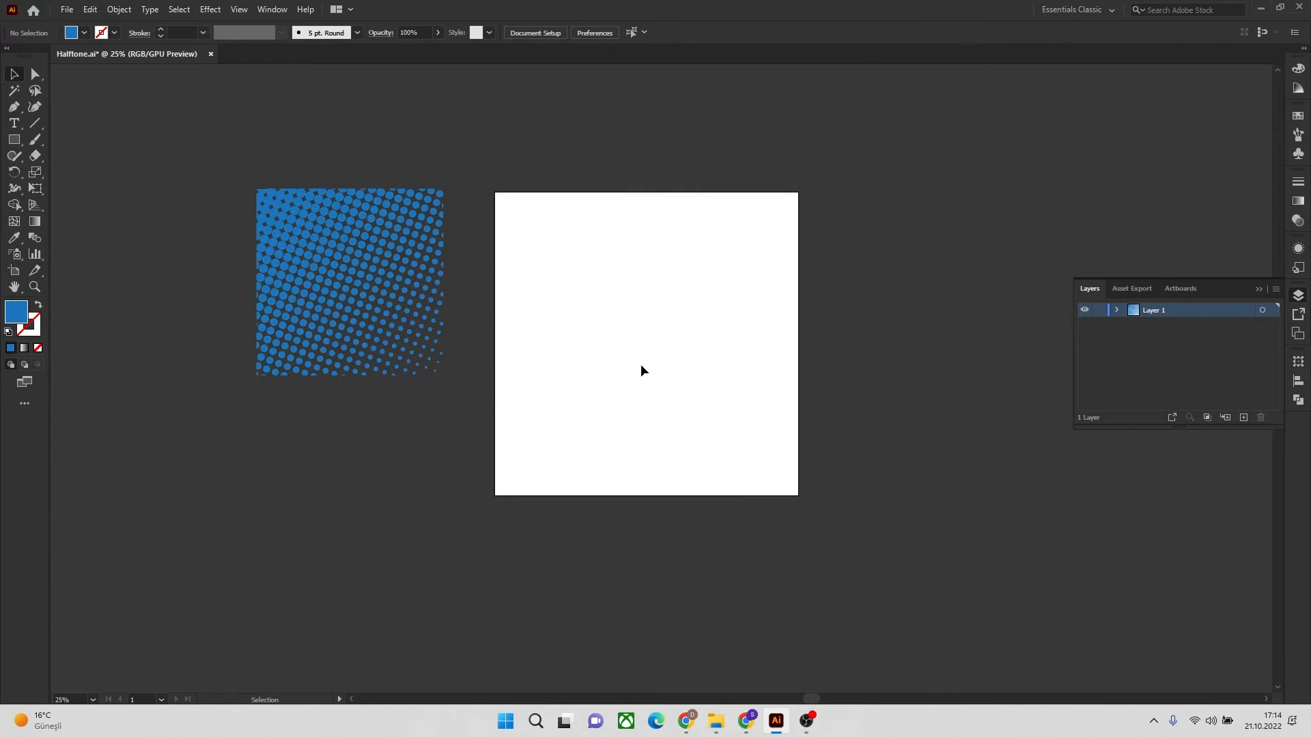
Draw a circle about 794 px in diameter on the artboard and center it horizontally and vertically
drag(14, 142, 88, 175)
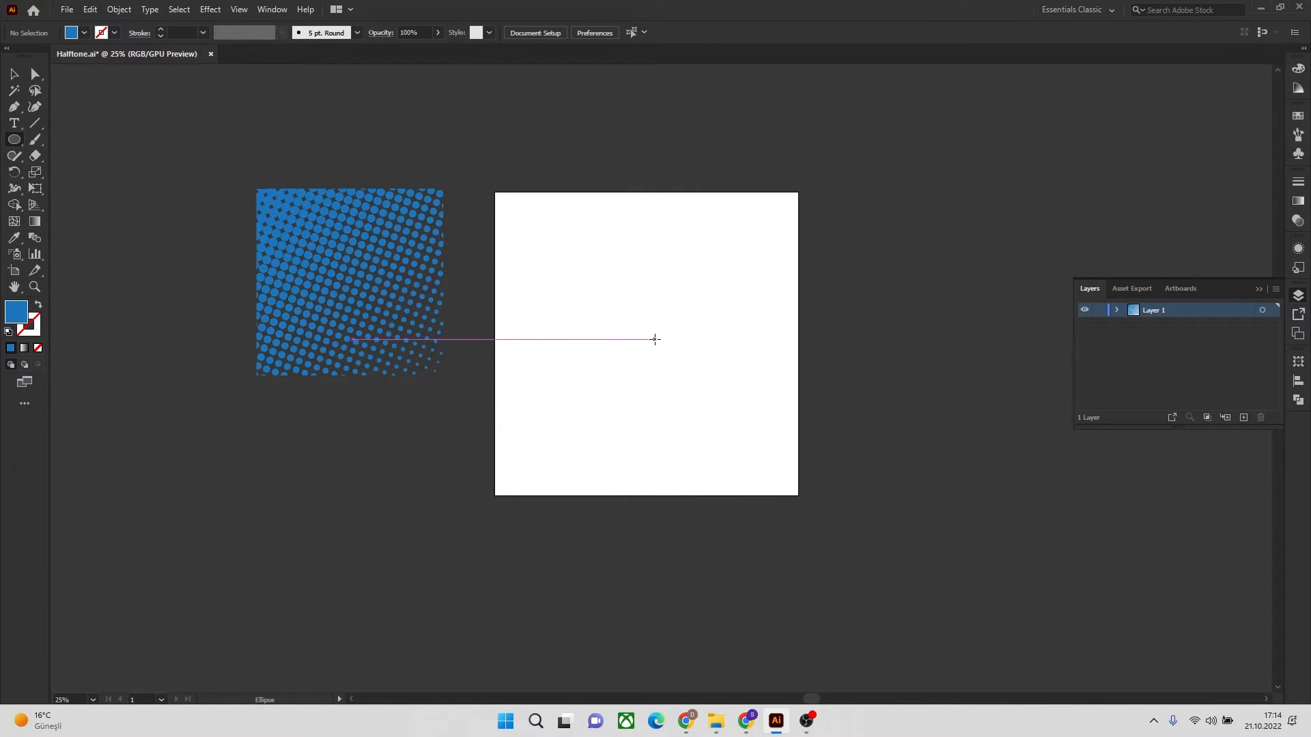
drag(654, 338, 755, 448)
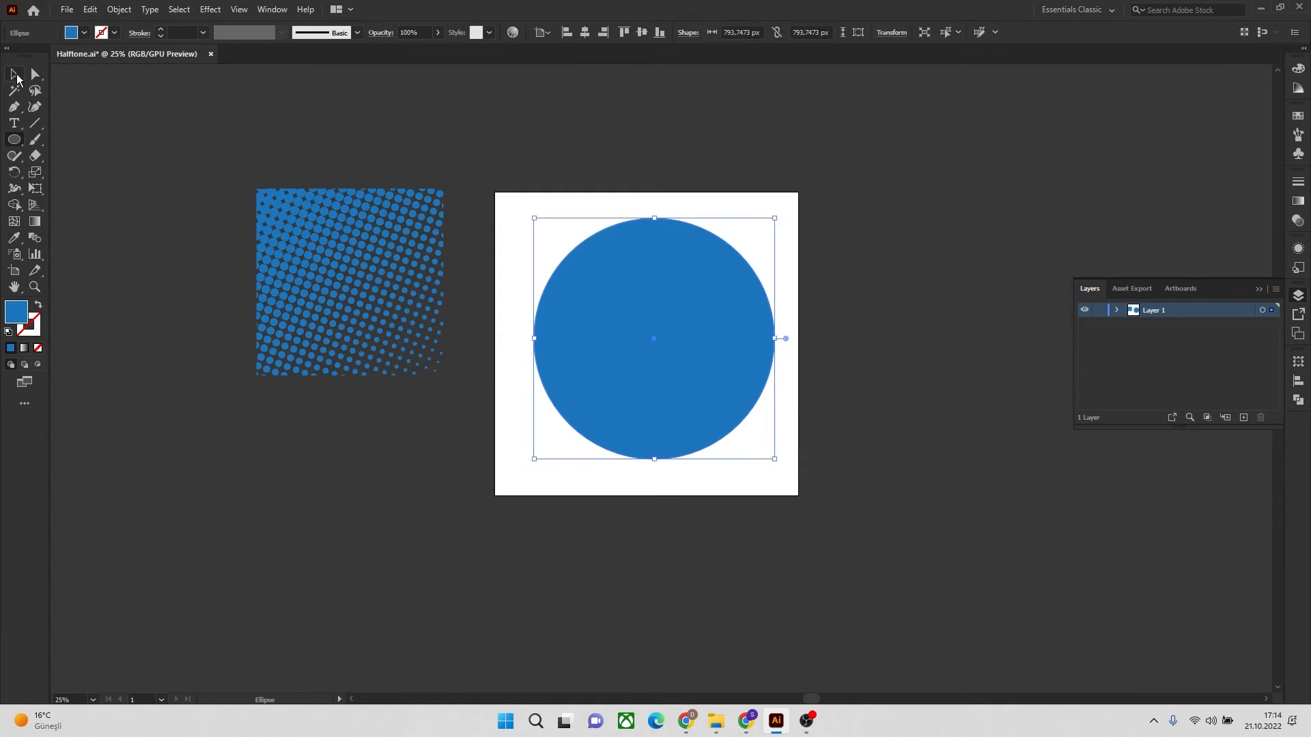
click(14, 74)
drag(687, 291, 686, 293)
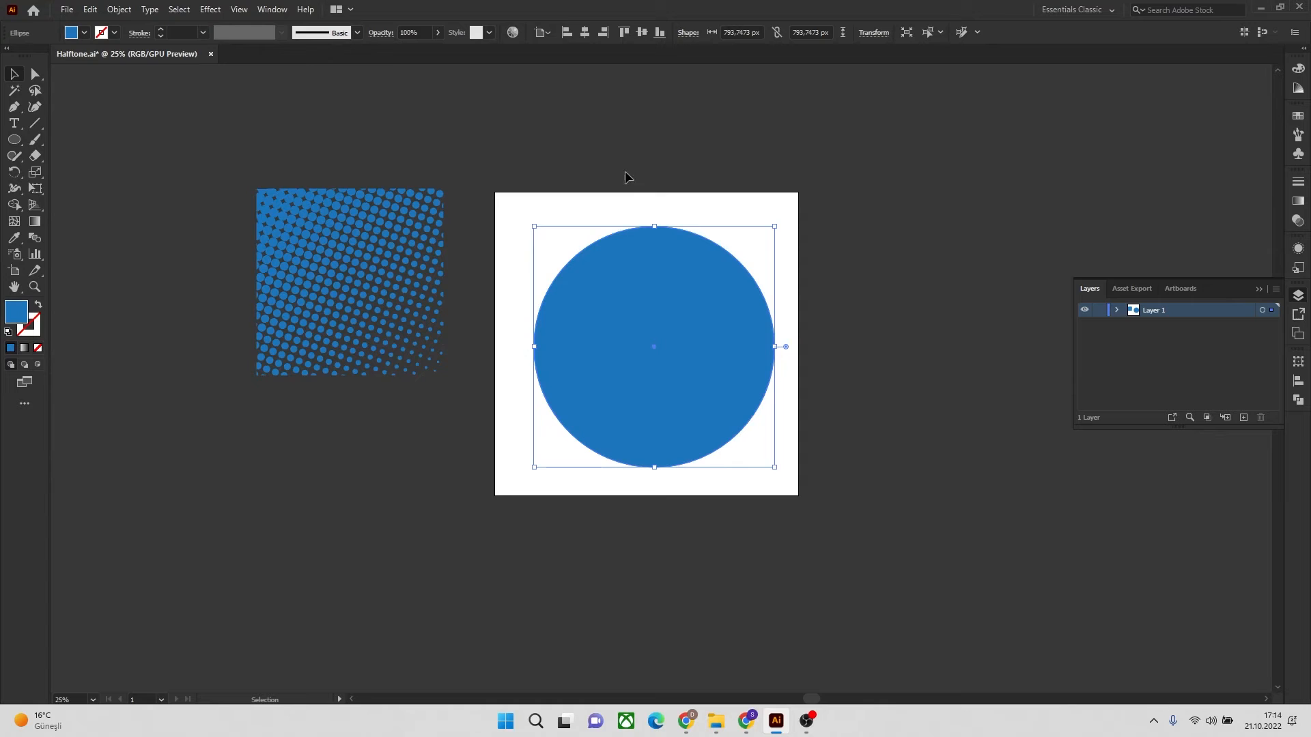
click(585, 33)
click(642, 36)
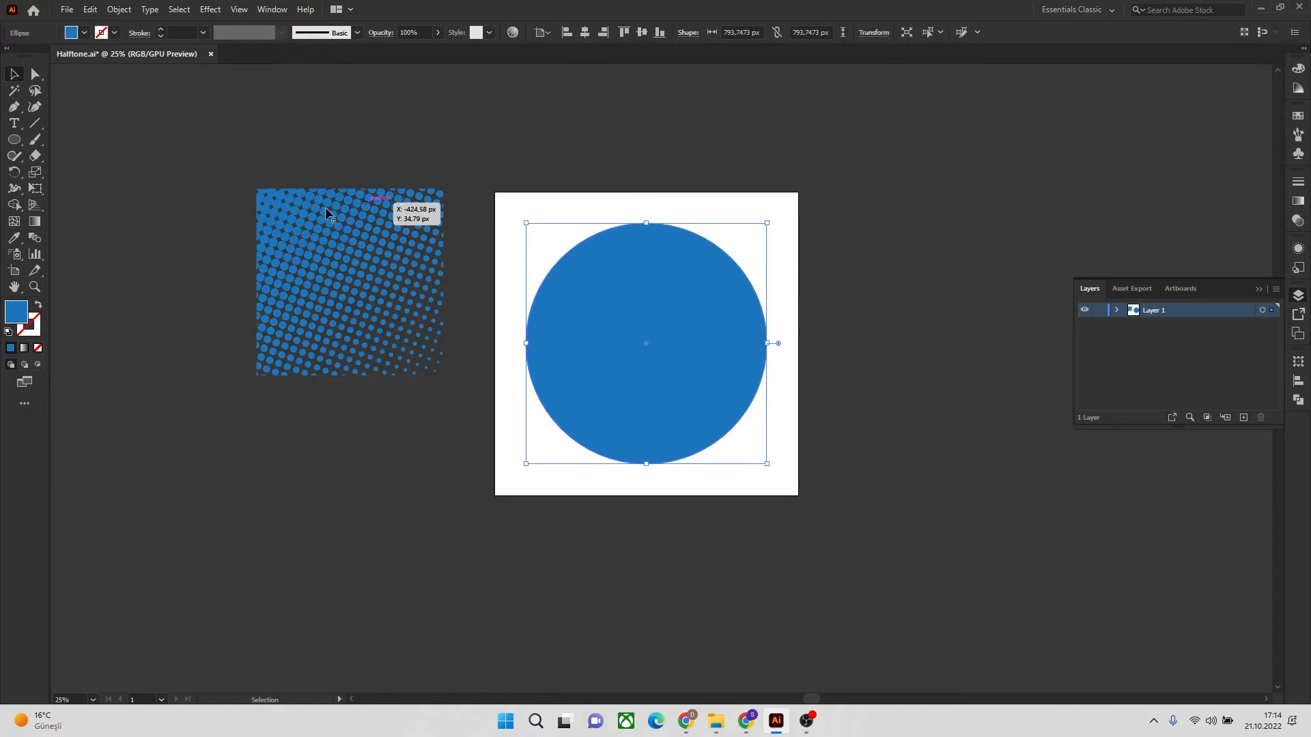
Fill the circle with black 000000 and deselect it
double_click(16, 312)
drag(688, 393, 657, 418)
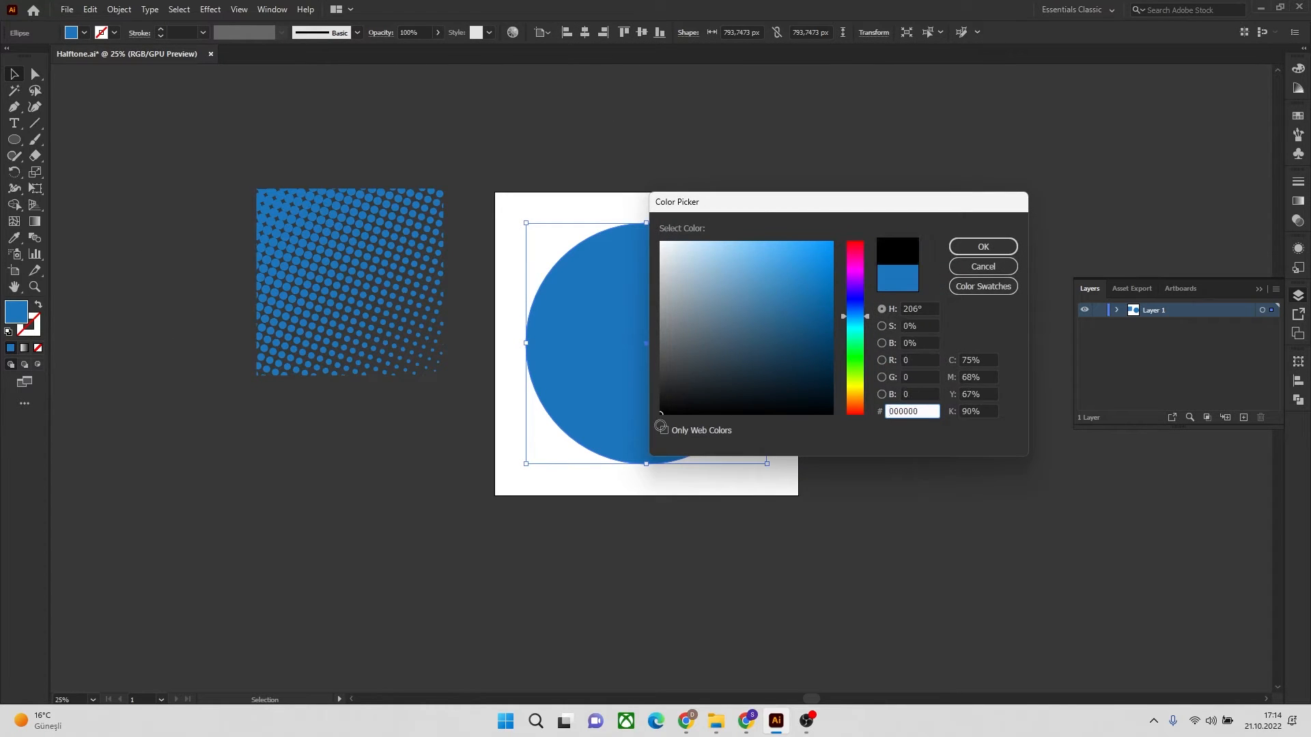
click(975, 253)
click(810, 225)
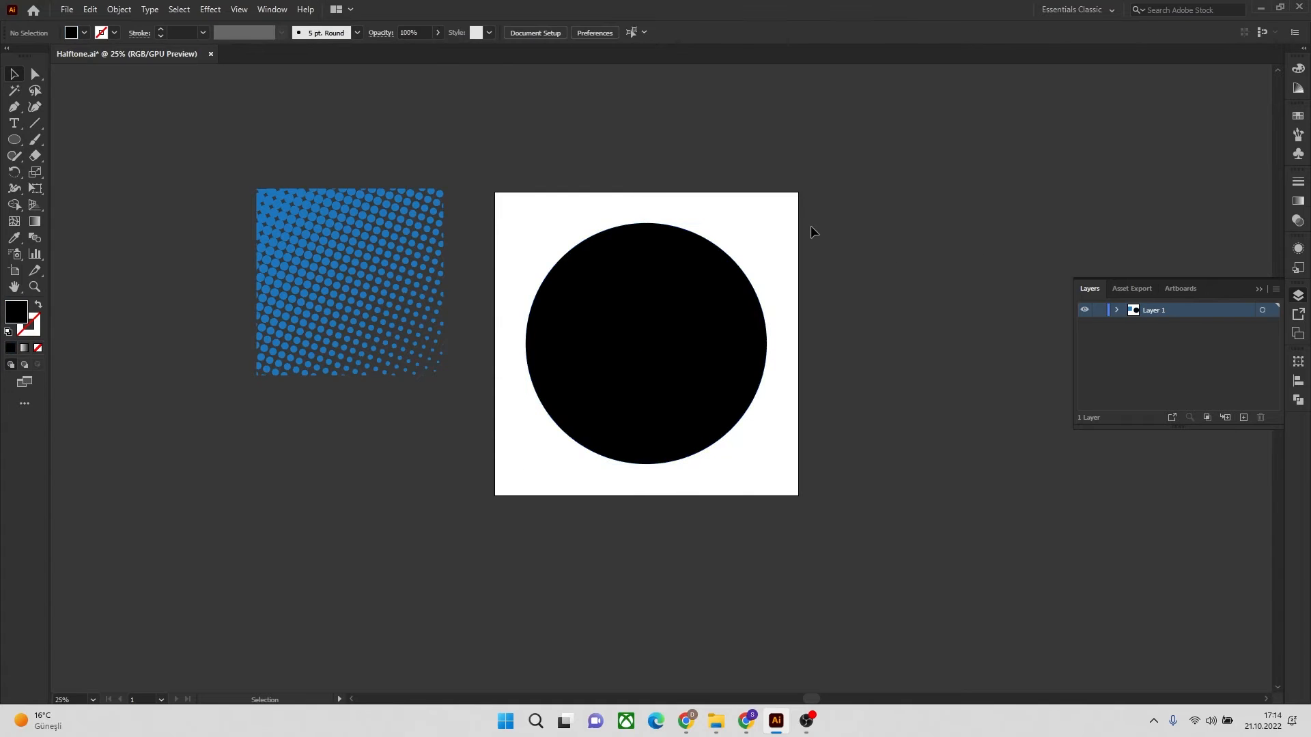
Fill the black circle with a reversed radial gradient, dark at the centre, extended slightly past the circle's edge, and deselect it
click(669, 295)
double_click(35, 221)
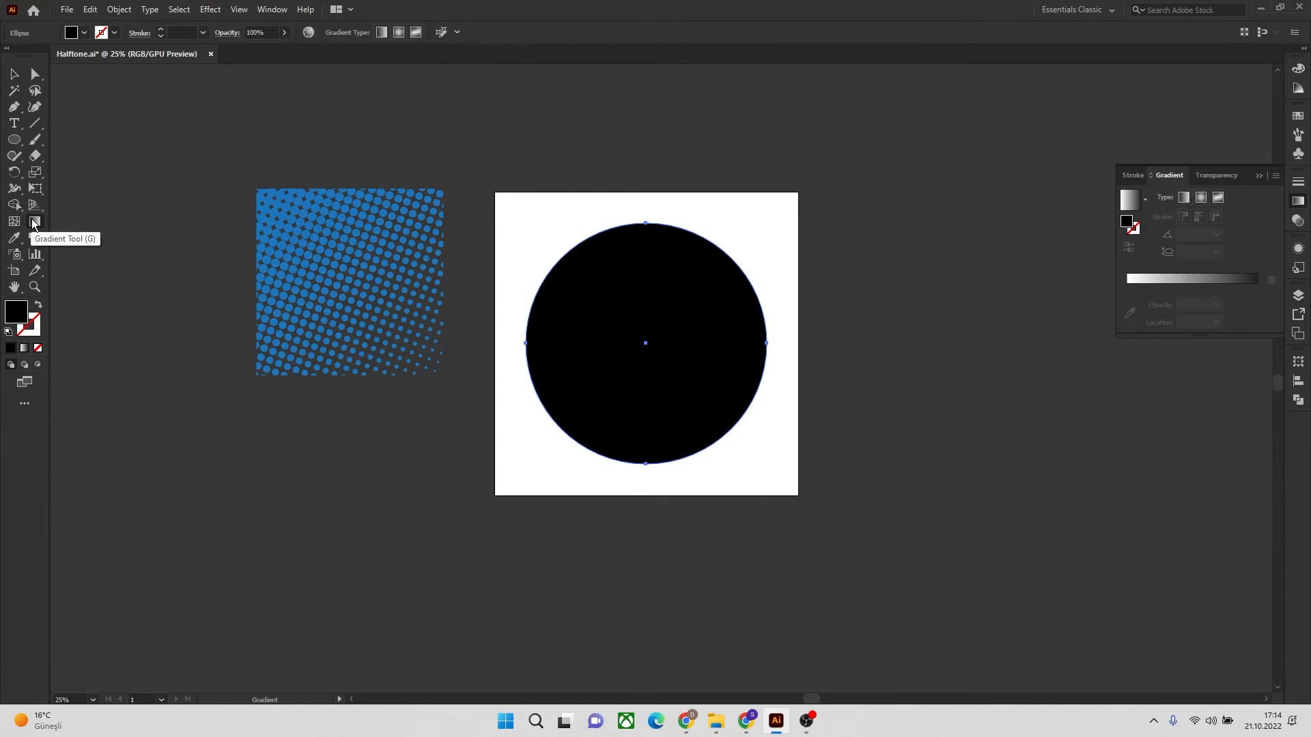
click(1257, 288)
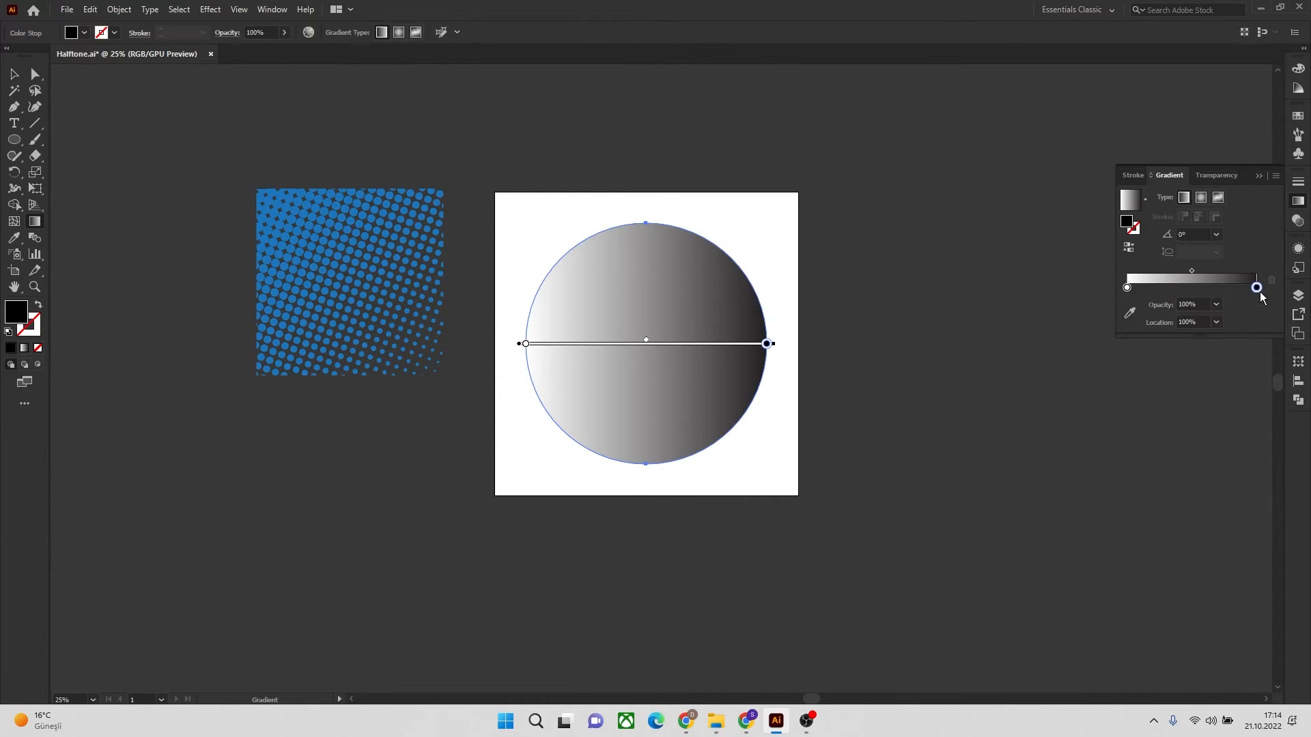
click(1202, 195)
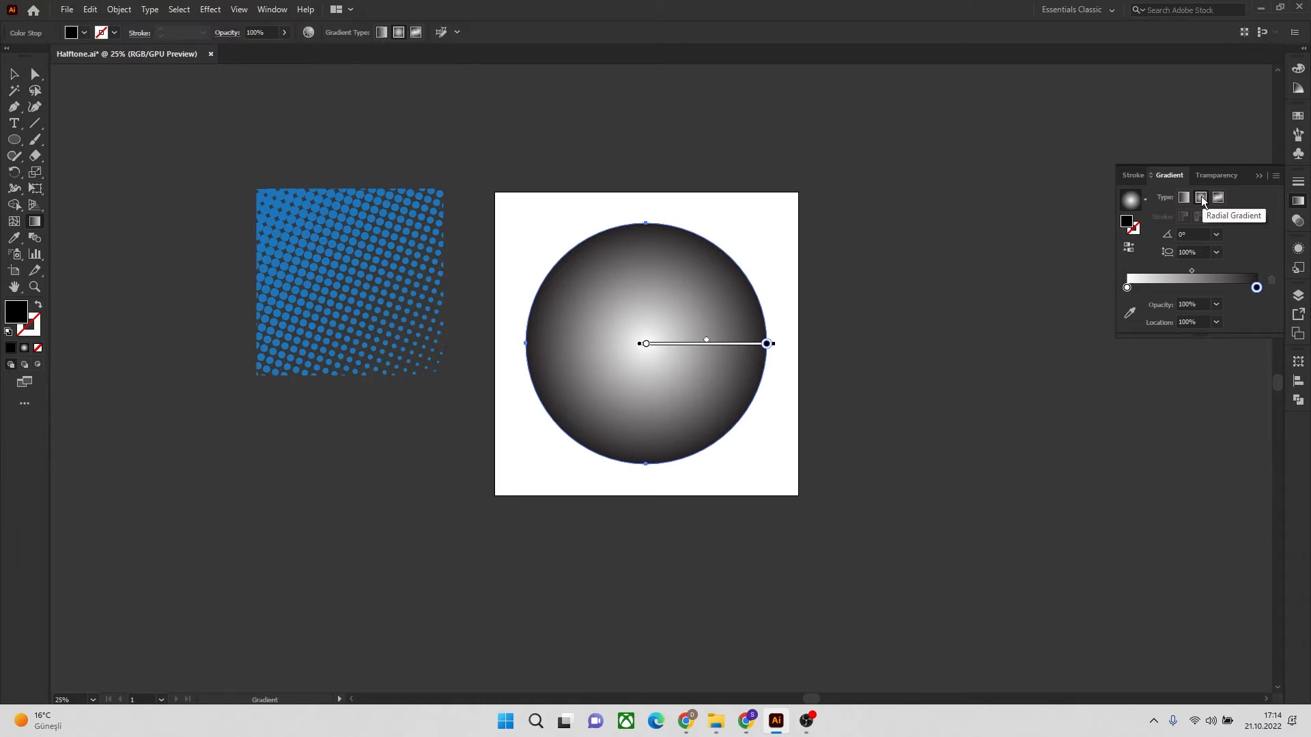
click(1129, 248)
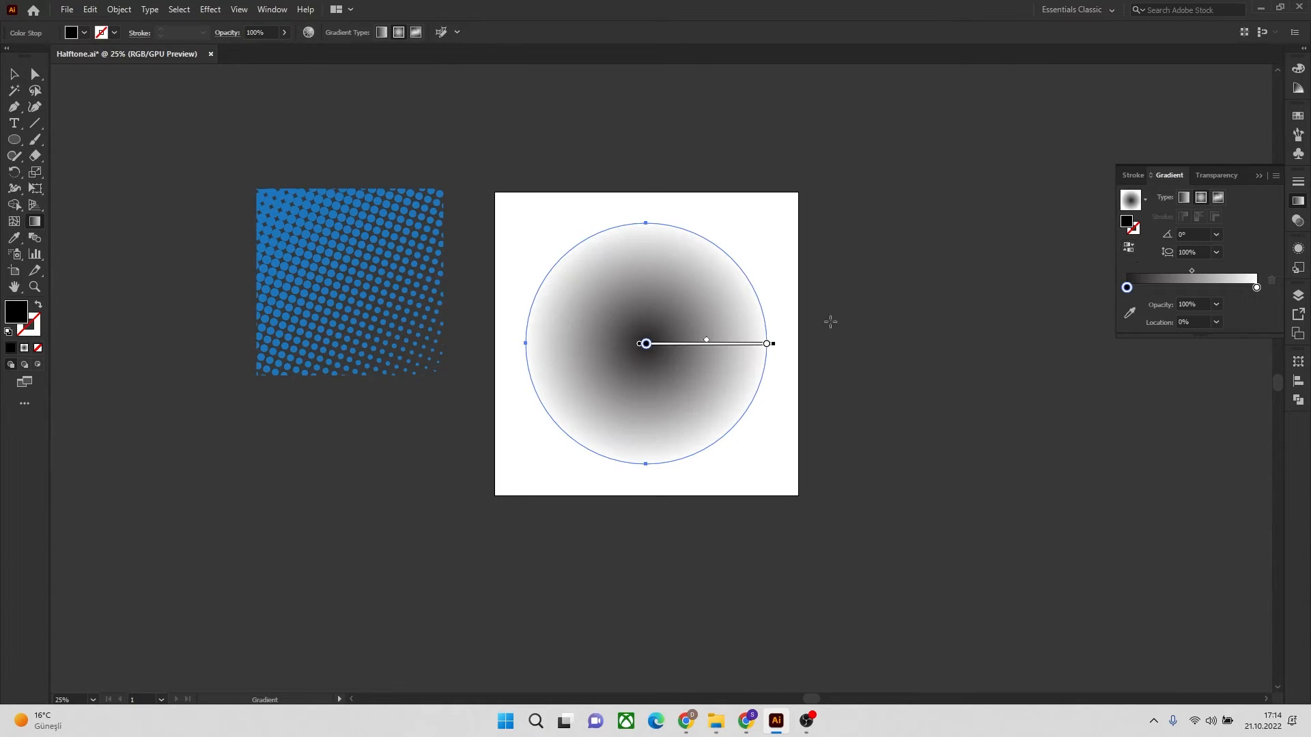
drag(776, 347, 784, 346)
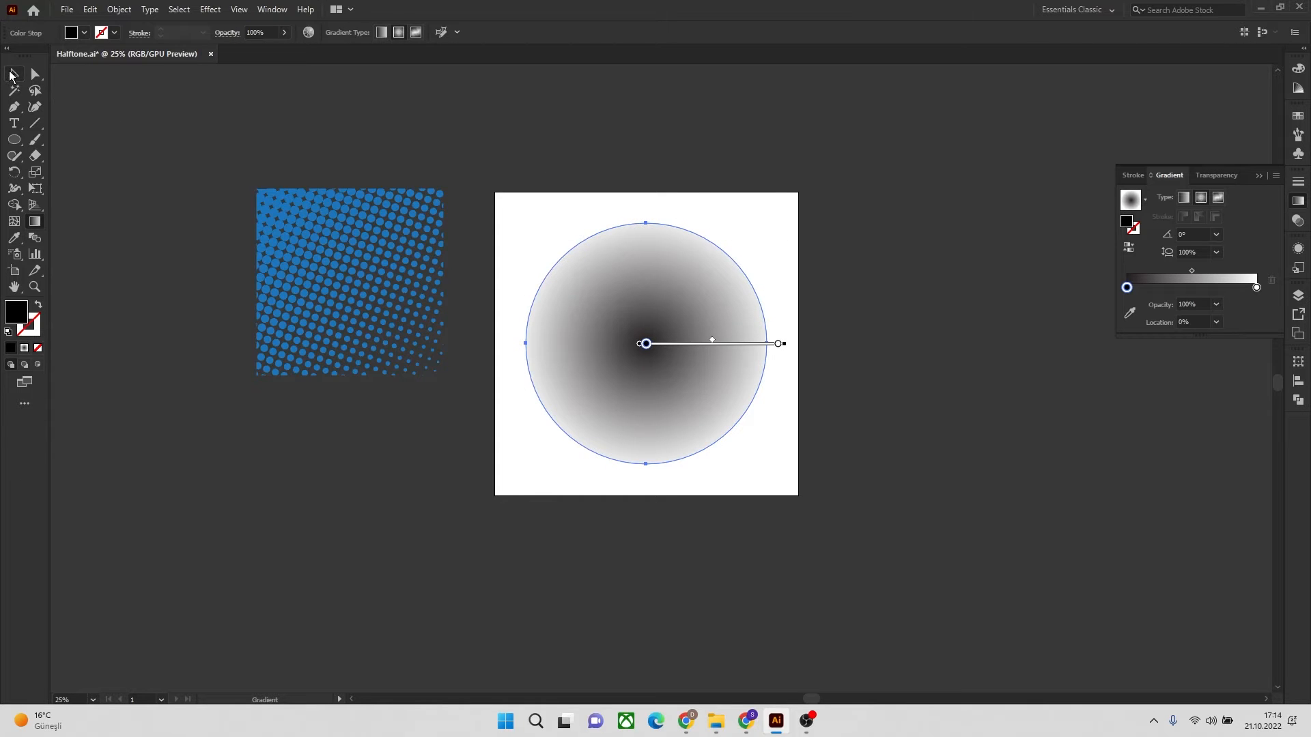
click(13, 73)
click(685, 151)
Apply the Color Halftone effect to the gradient circle with a max. radius of 90 pixels and all four channels at 200
click(676, 264)
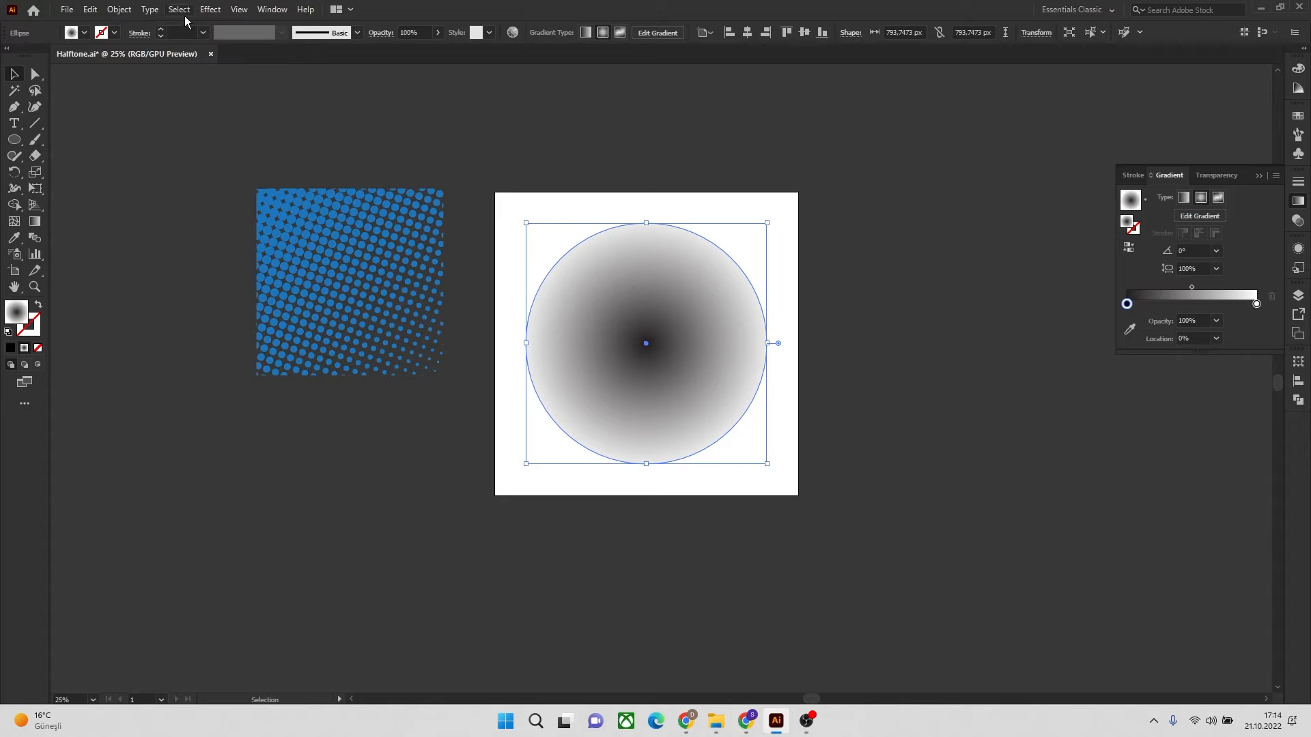
click(209, 10)
mouse_move(285, 273)
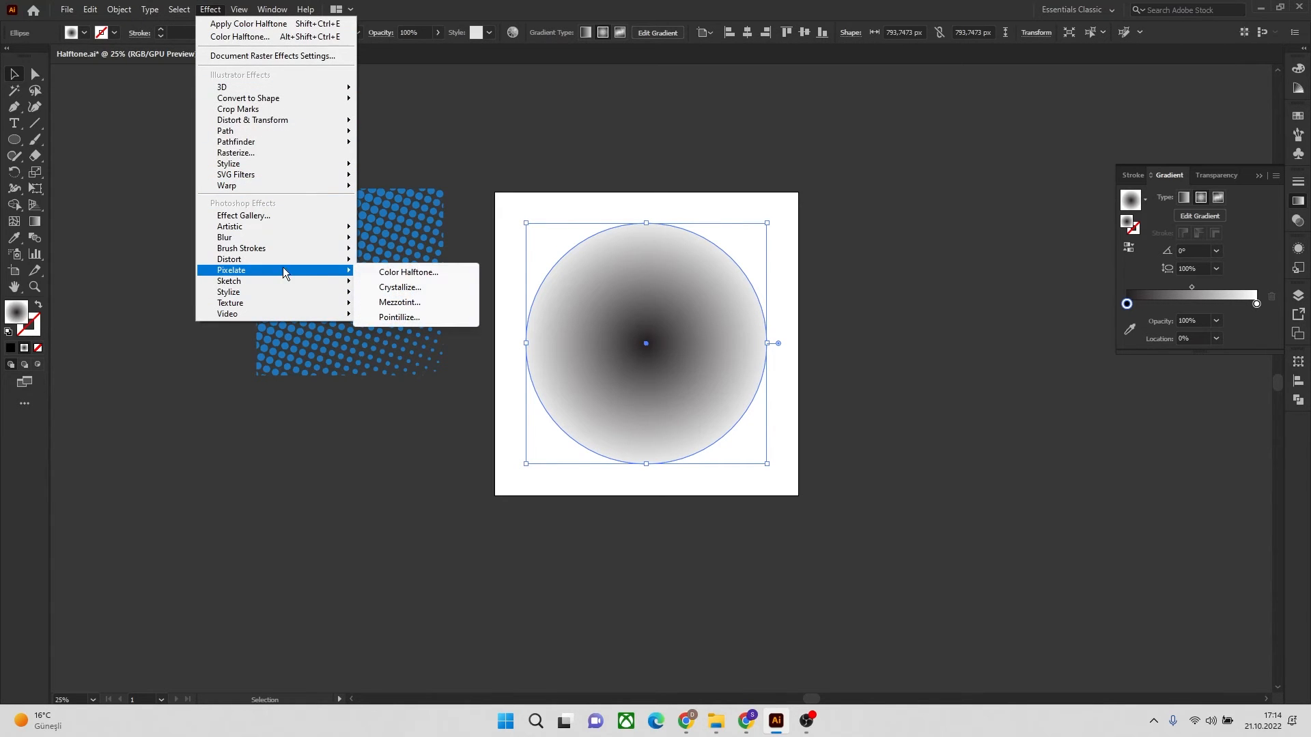
click(419, 275)
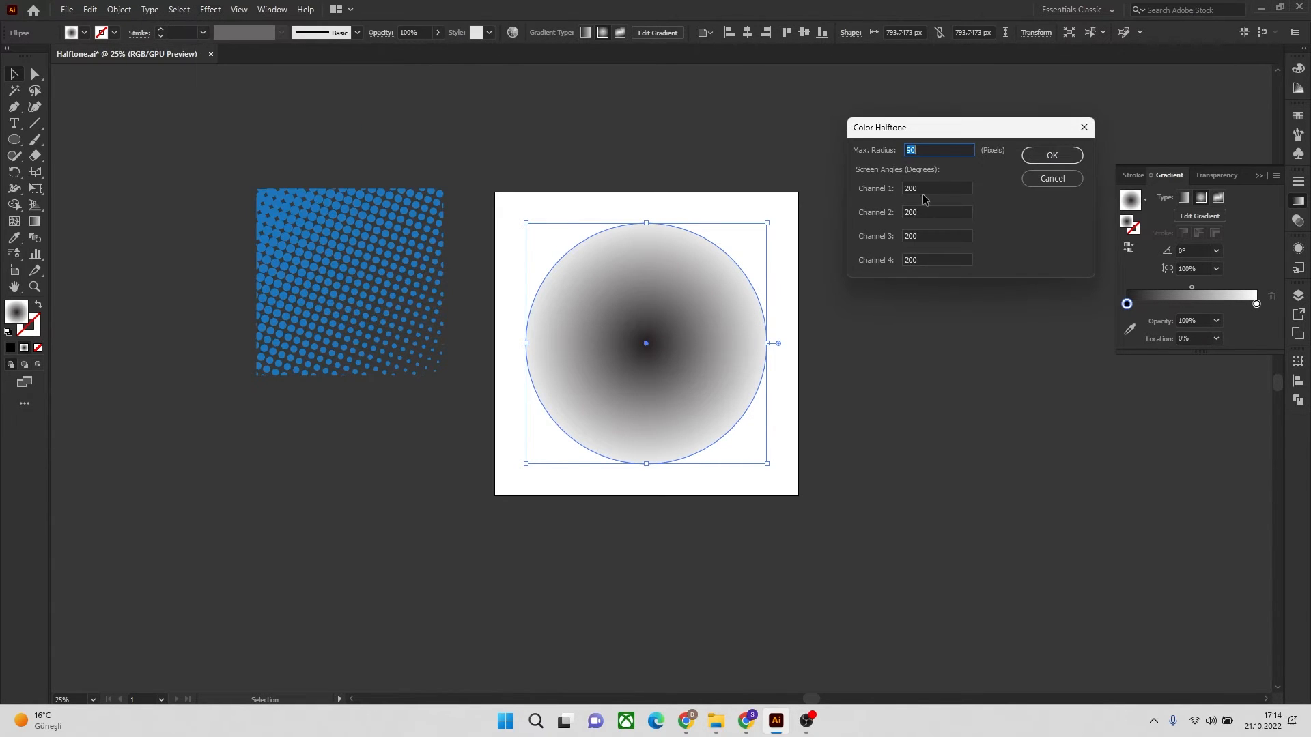
click(1059, 156)
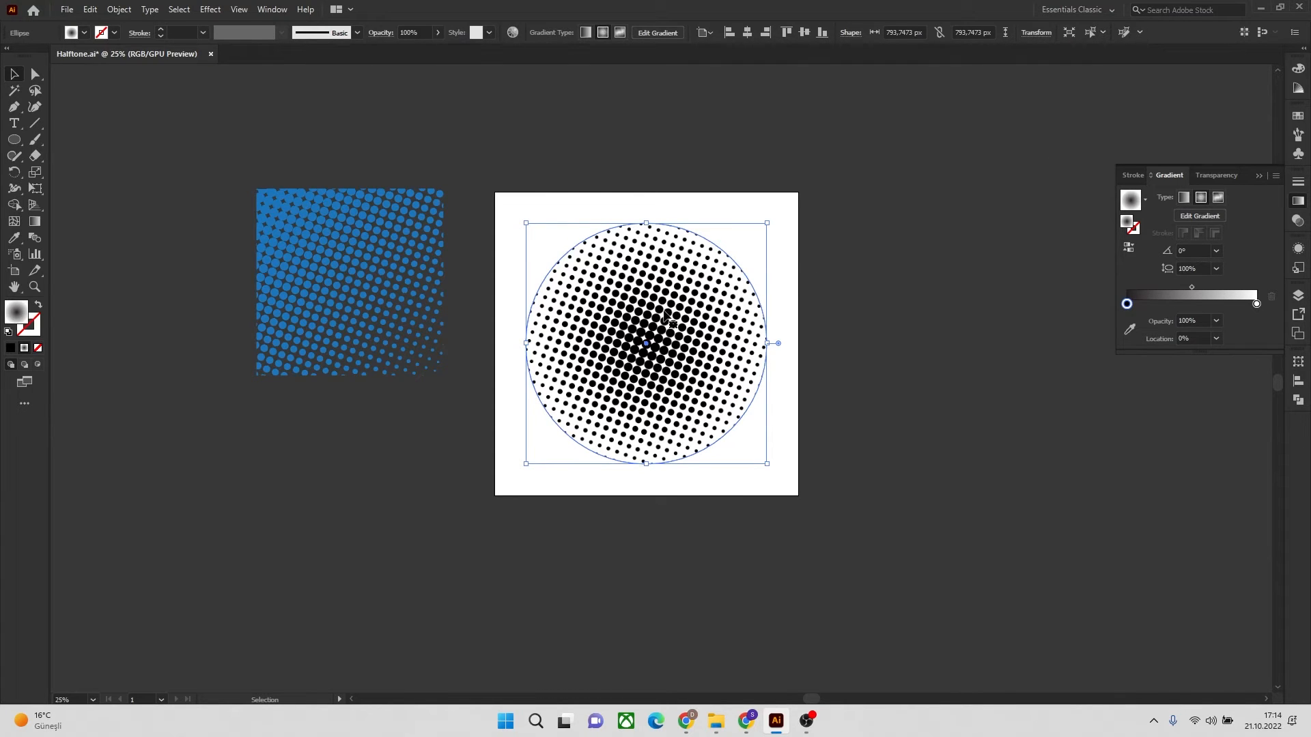
Expand the halftone circle's appearance and convert it to vector paths with Image Trace, Make and Expand
click(117, 10)
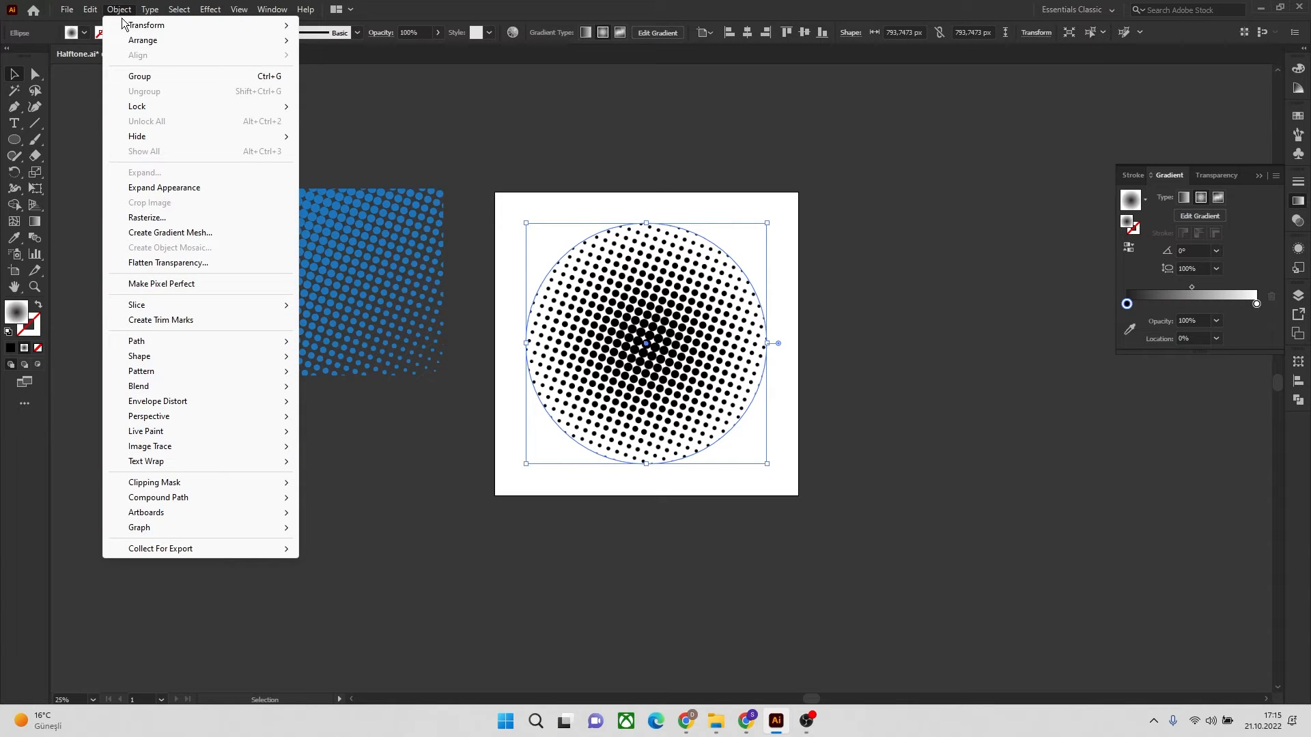
click(181, 190)
click(117, 15)
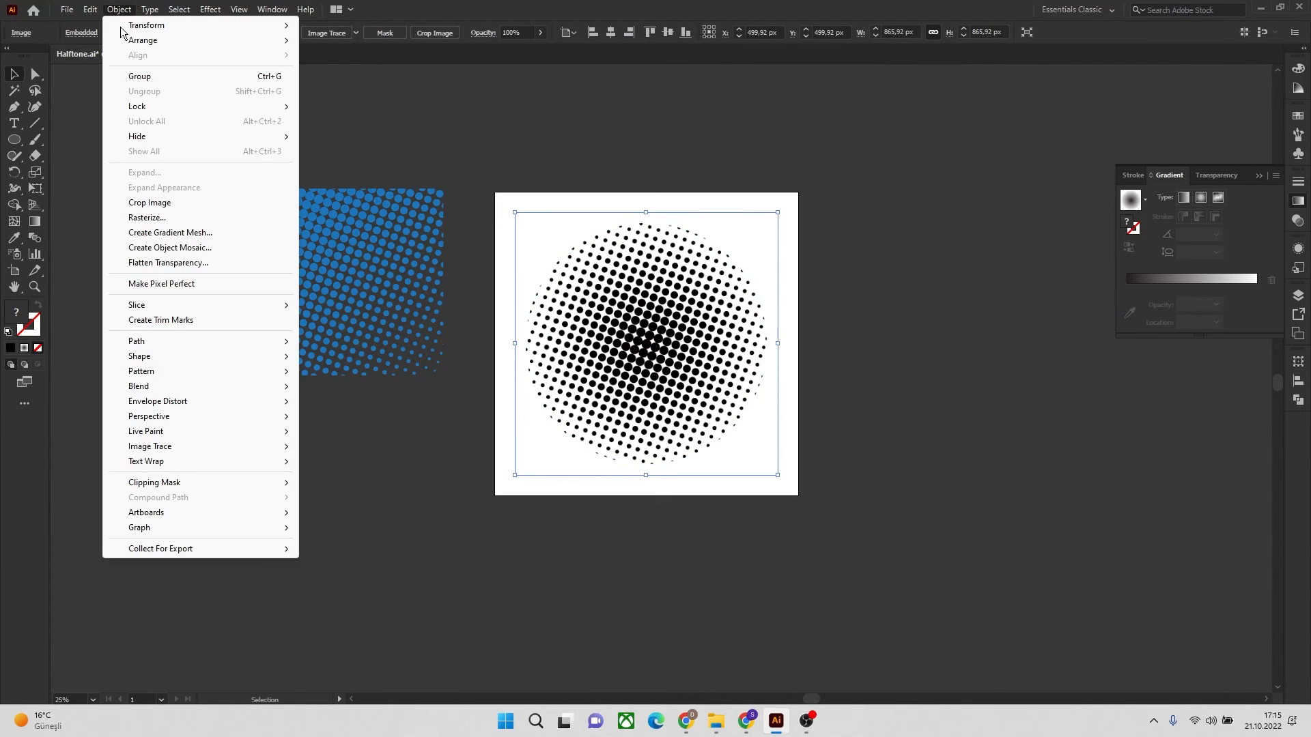
mouse_move(194, 448)
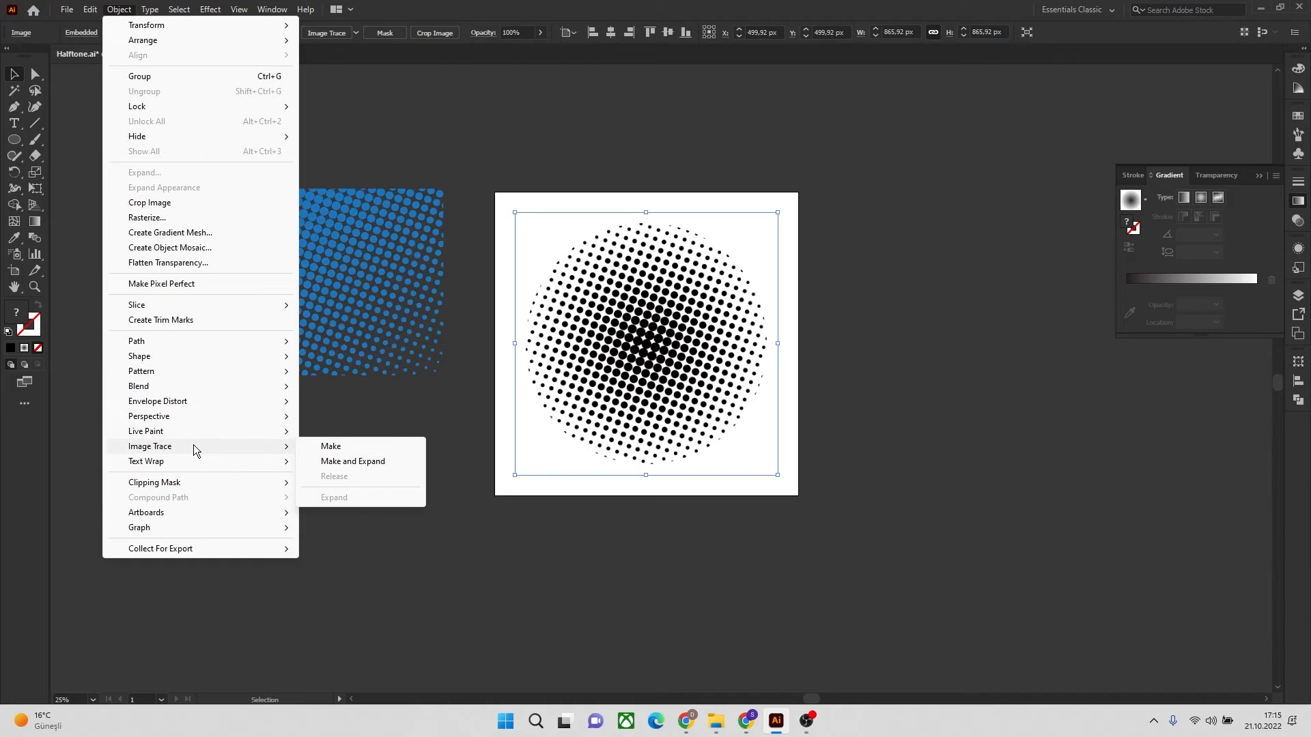
click(352, 461)
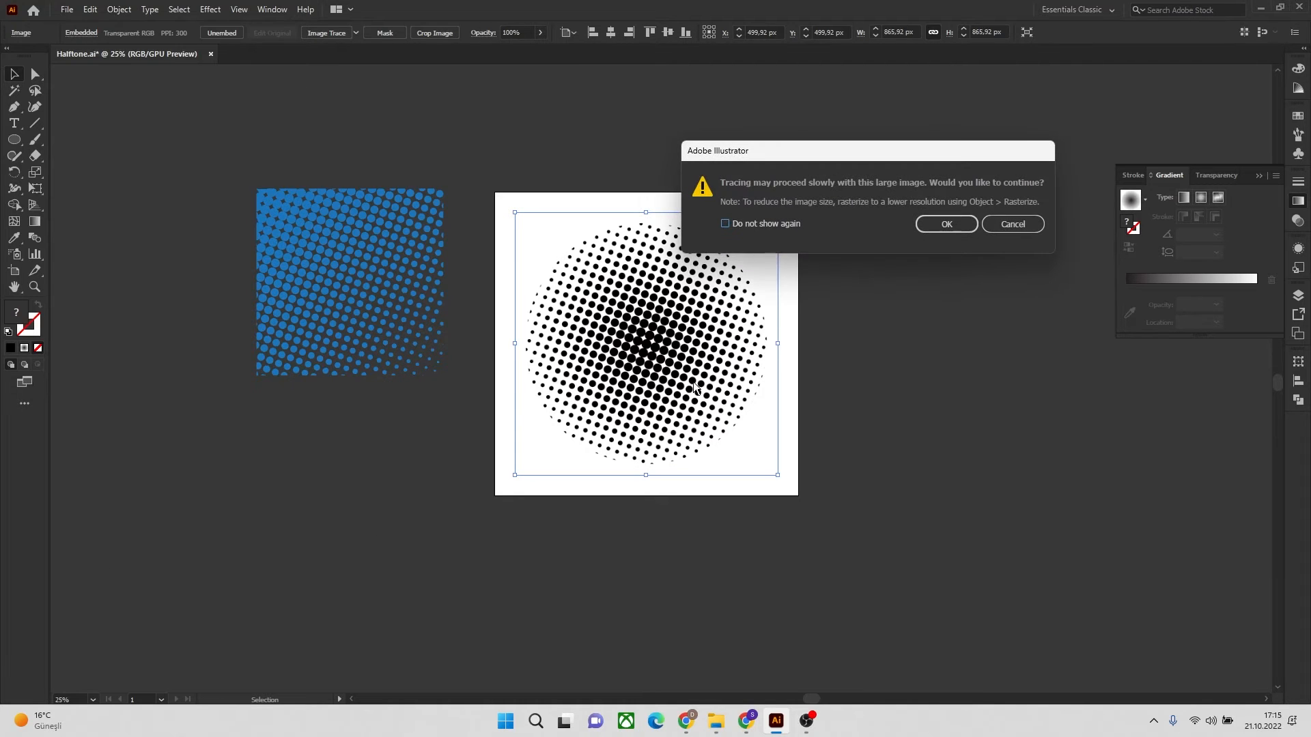
click(946, 225)
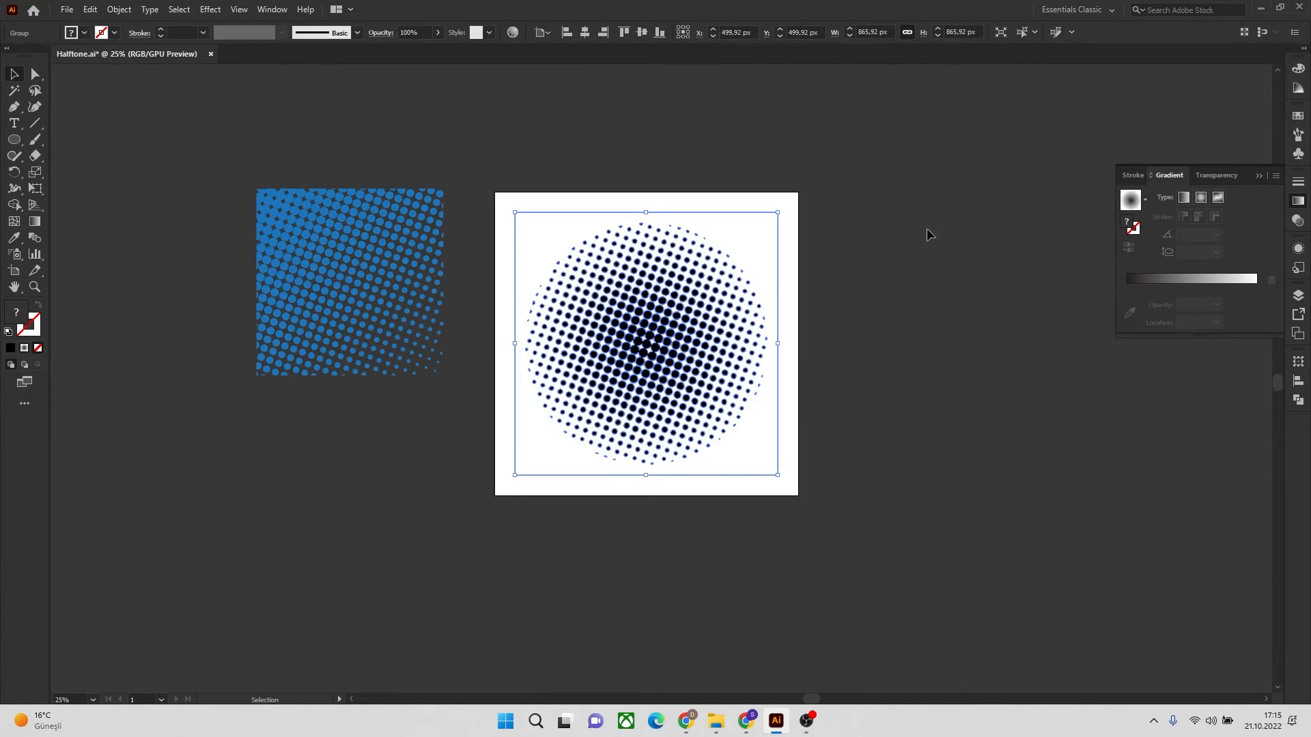
Create a new layer above Layer 1 and move the traced halftone circle's group into it
click(1297, 302)
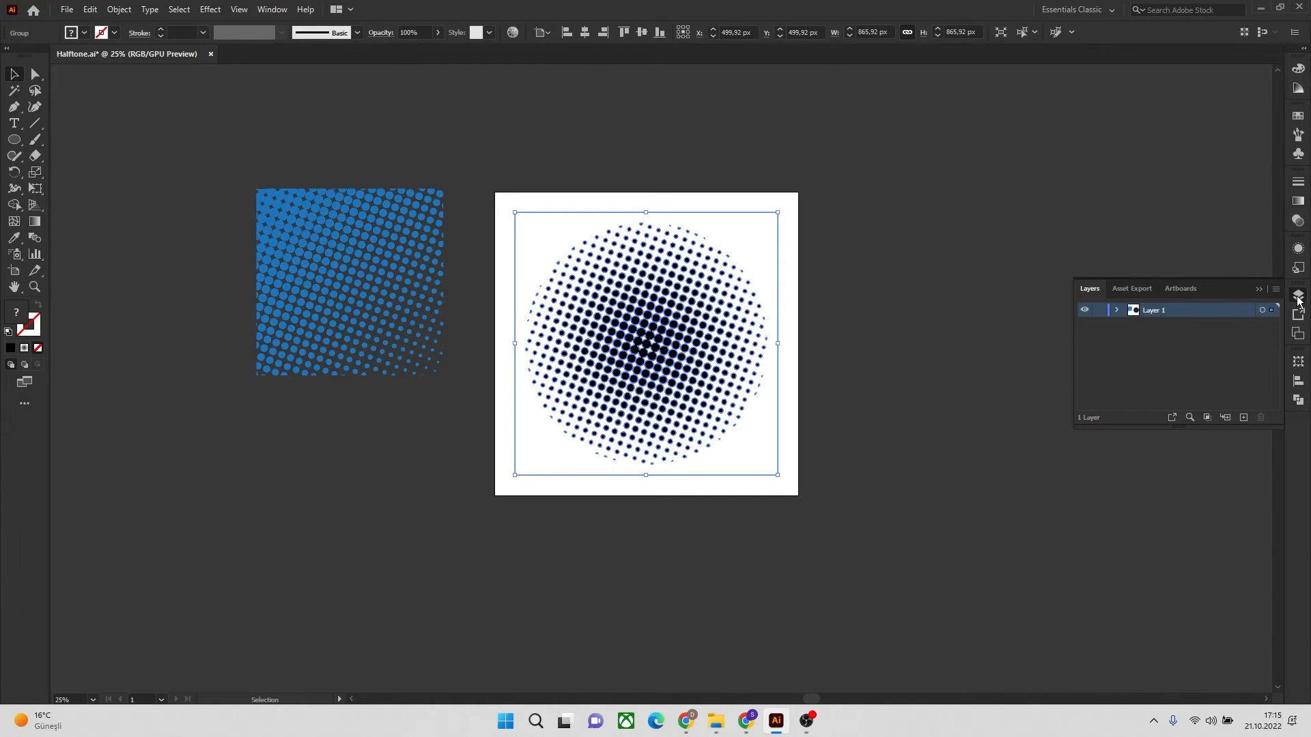
click(1116, 310)
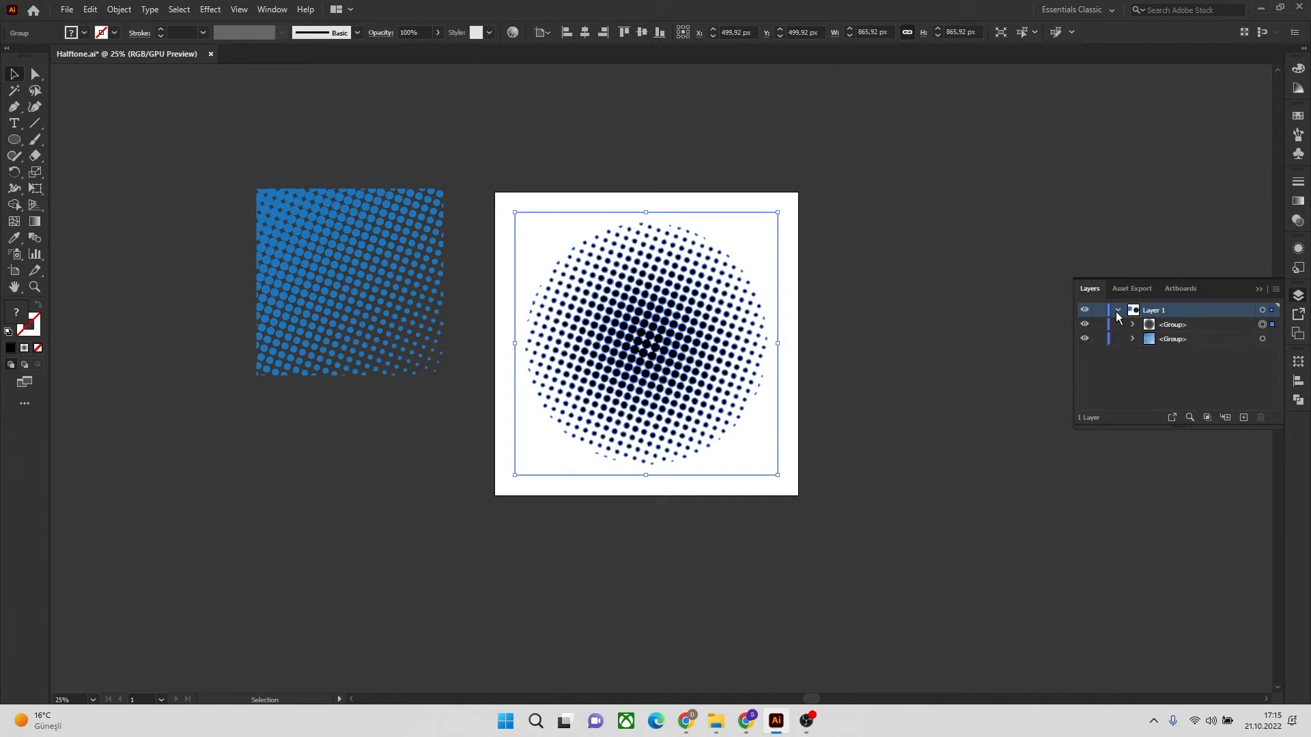
click(1195, 339)
click(1177, 325)
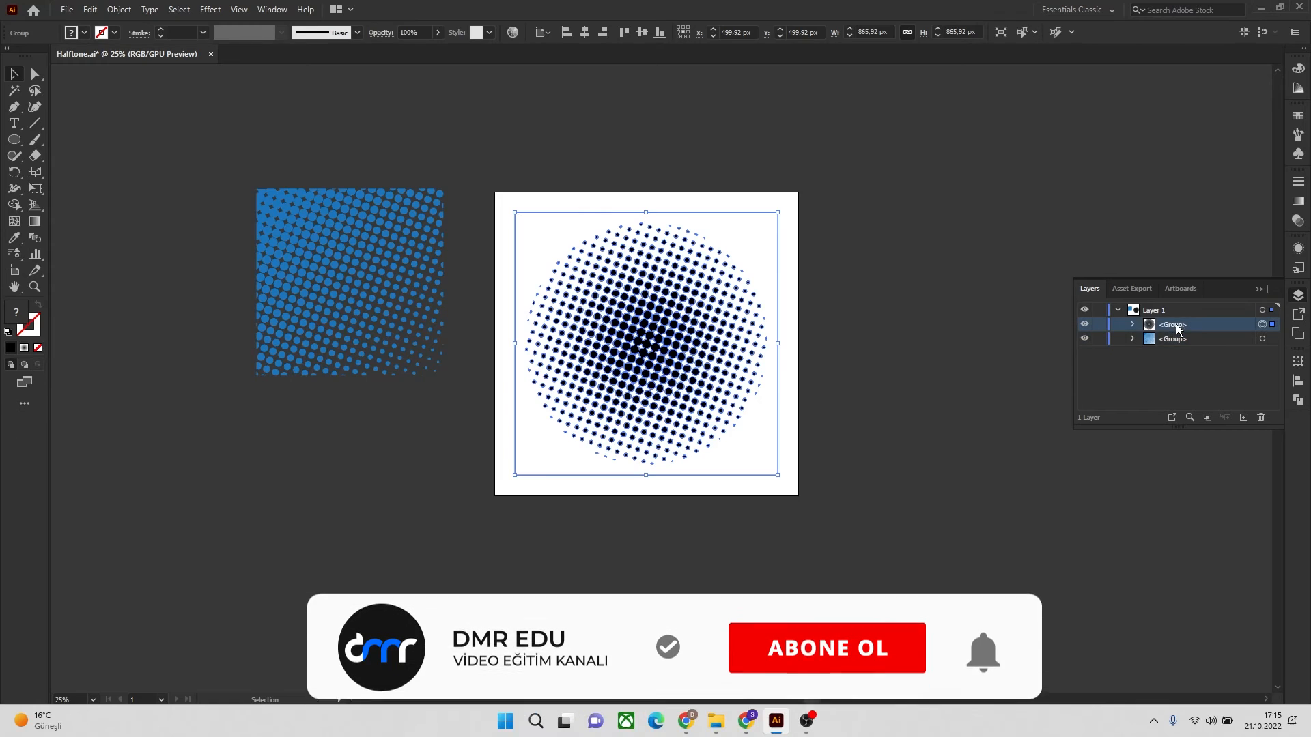
click(1244, 417)
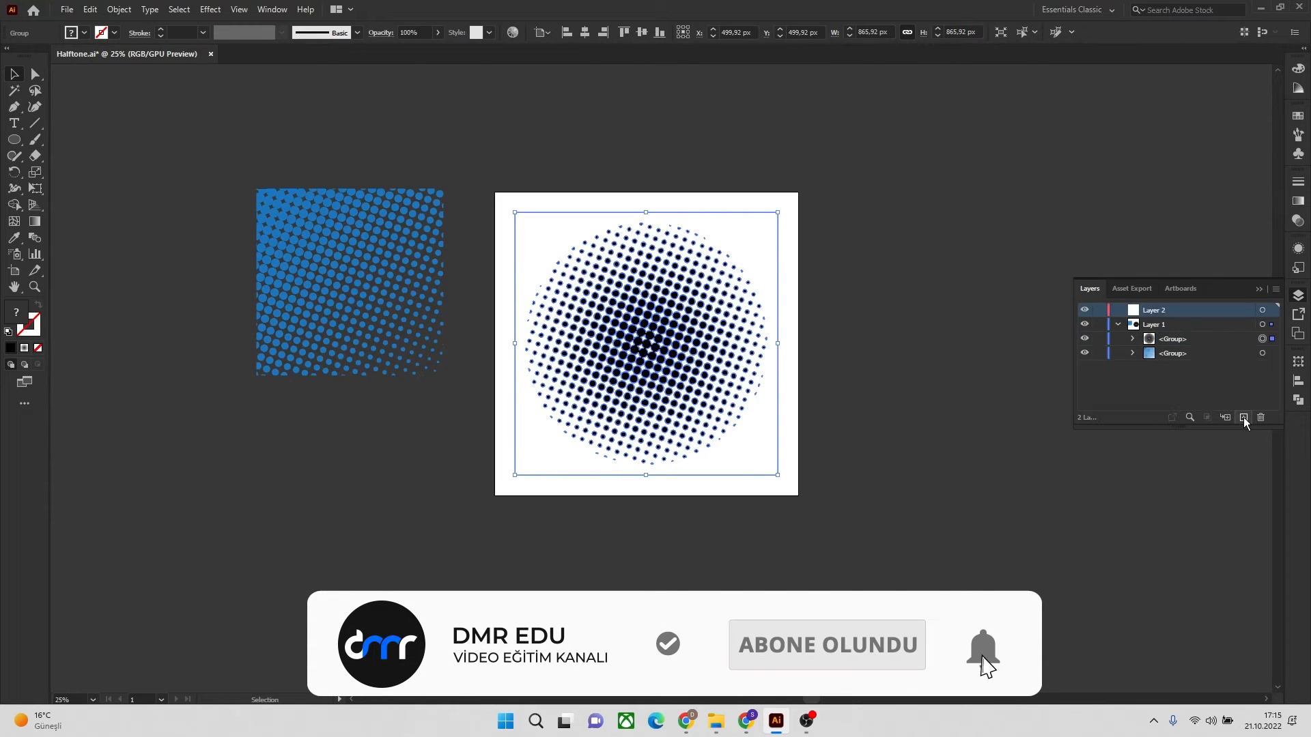
click(1173, 340)
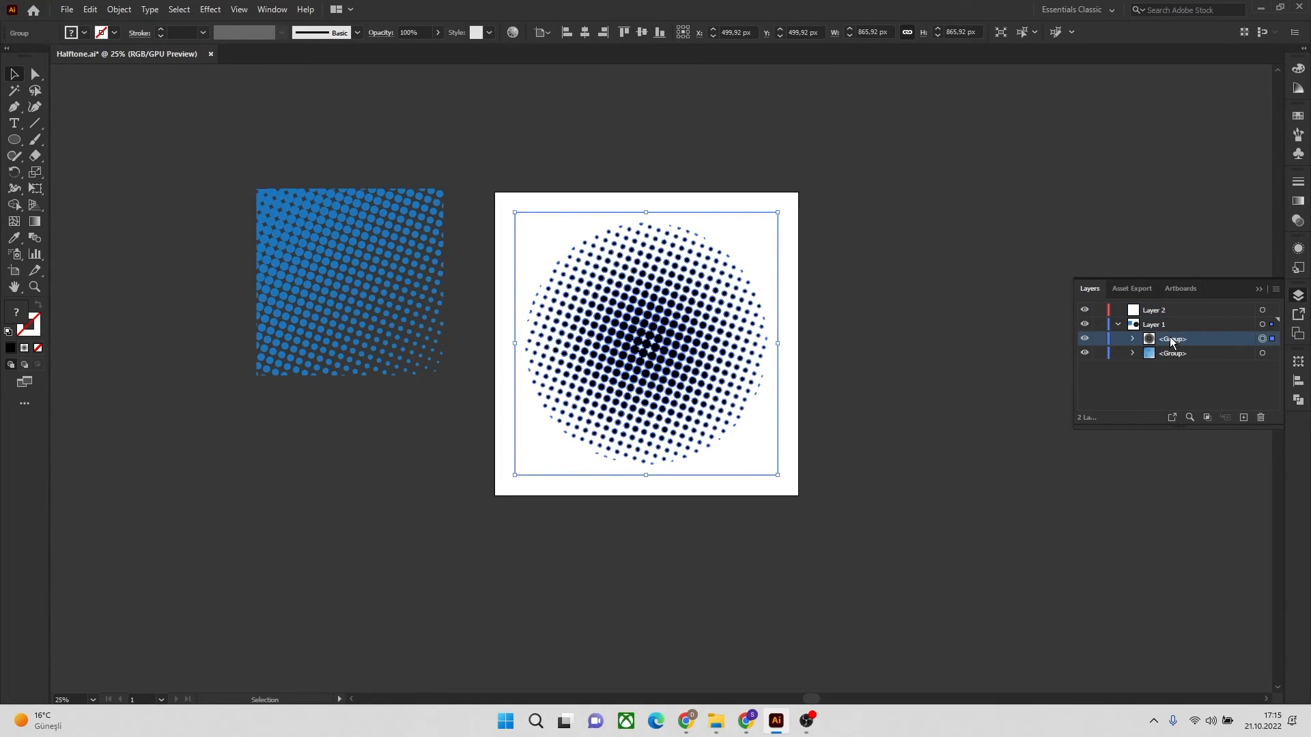
drag(1173, 340, 1165, 317)
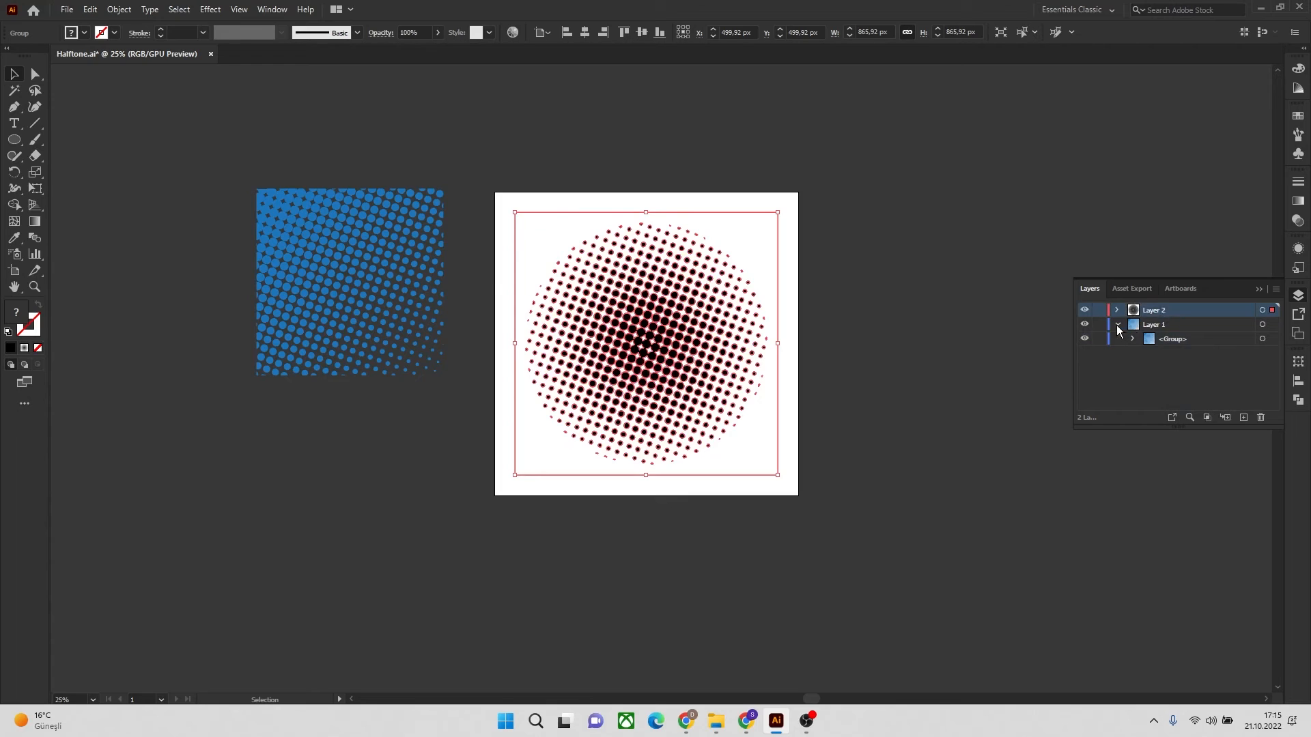
Lock Layer 1 with the blue halftone and add a new layer between it and Layer 2
click(1117, 326)
click(1167, 325)
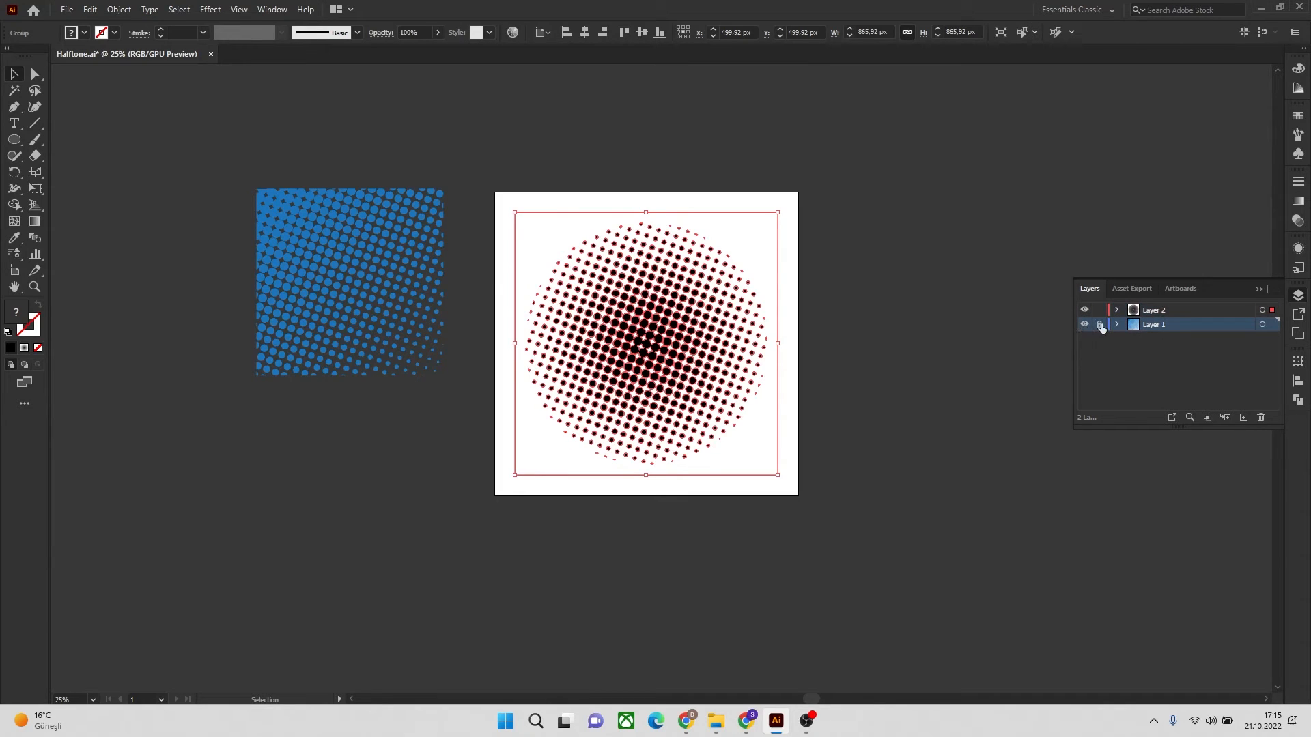
click(1181, 314)
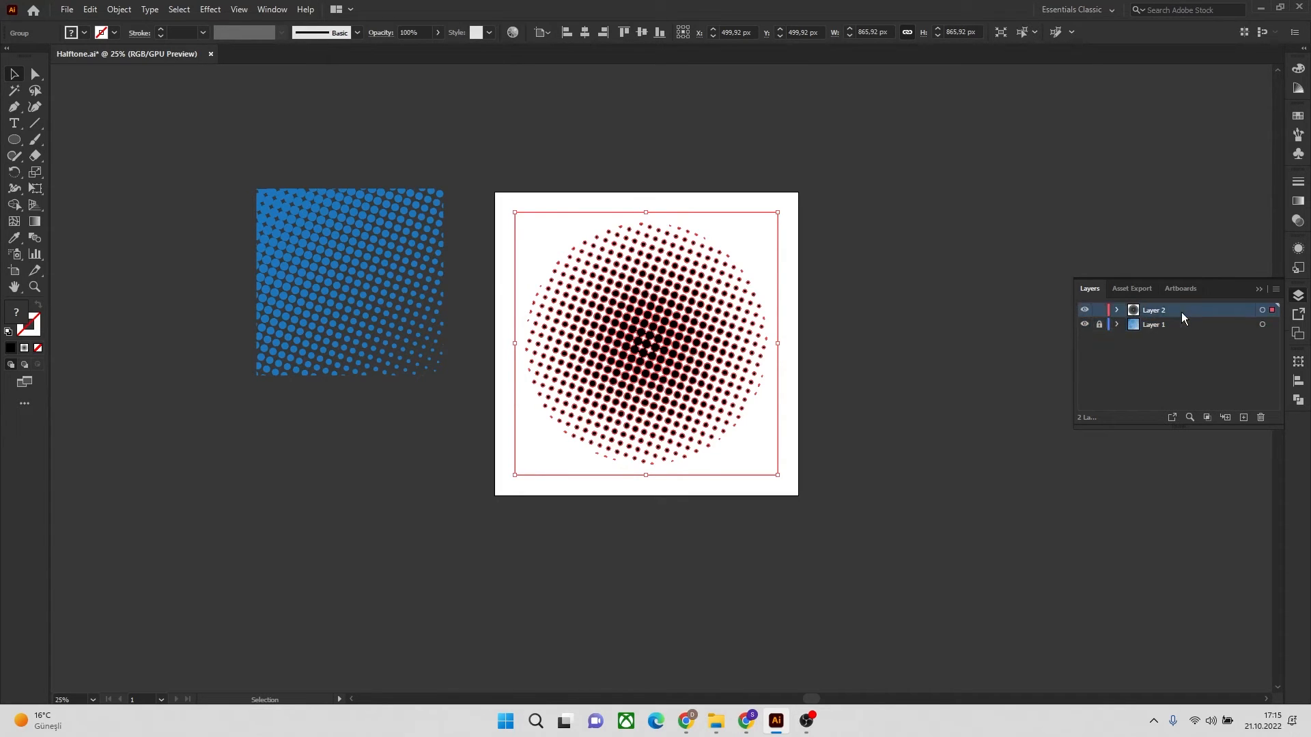
click(1242, 417)
drag(1162, 308, 1164, 335)
Draw a square of about 928 px around the halftone circle and move it from Layer 2 into the empty layer below
drag(14, 145, 57, 141)
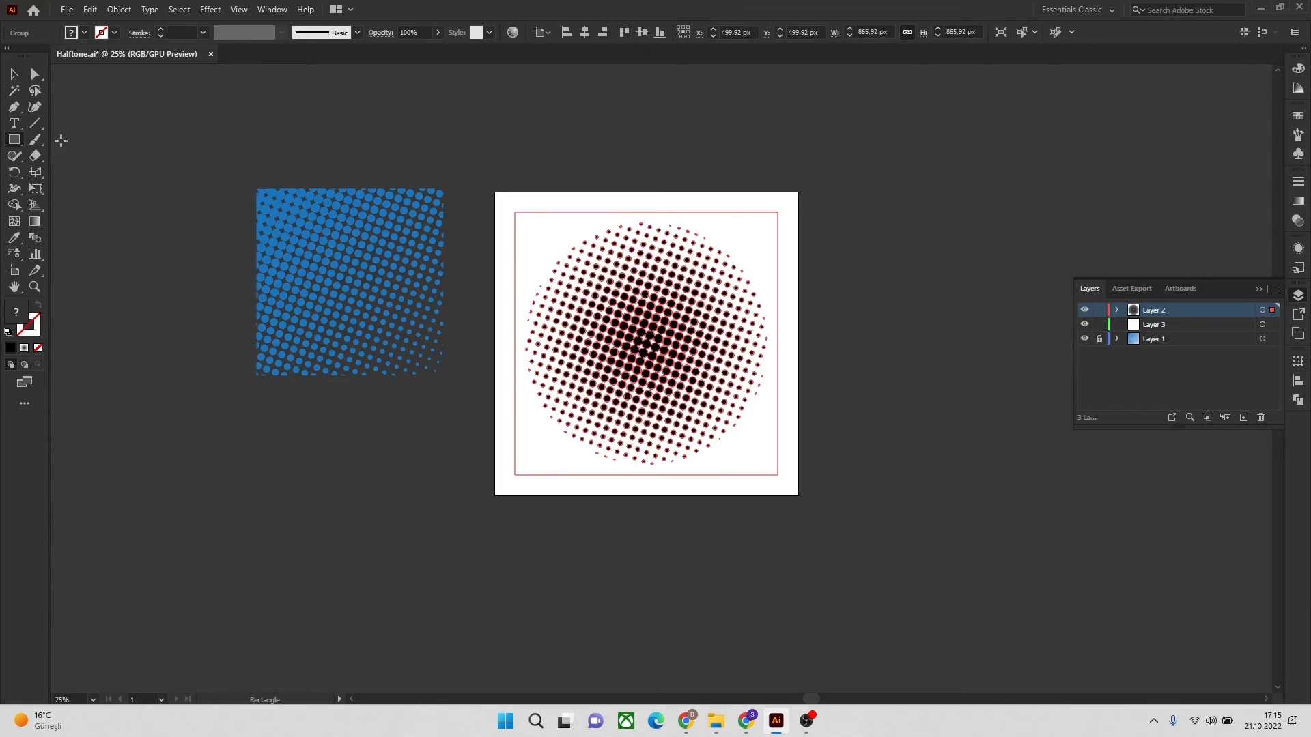
drag(503, 202, 786, 484)
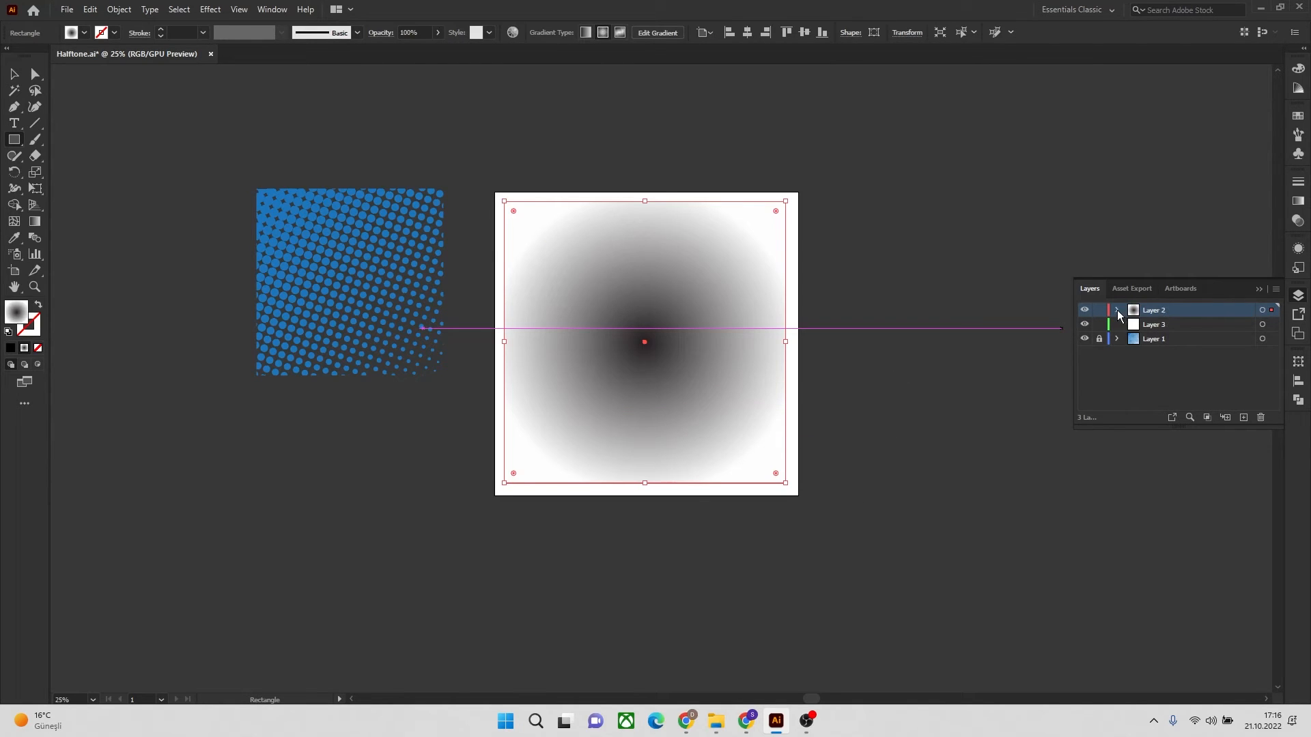
click(1117, 311)
drag(1185, 327, 1168, 353)
click(1117, 311)
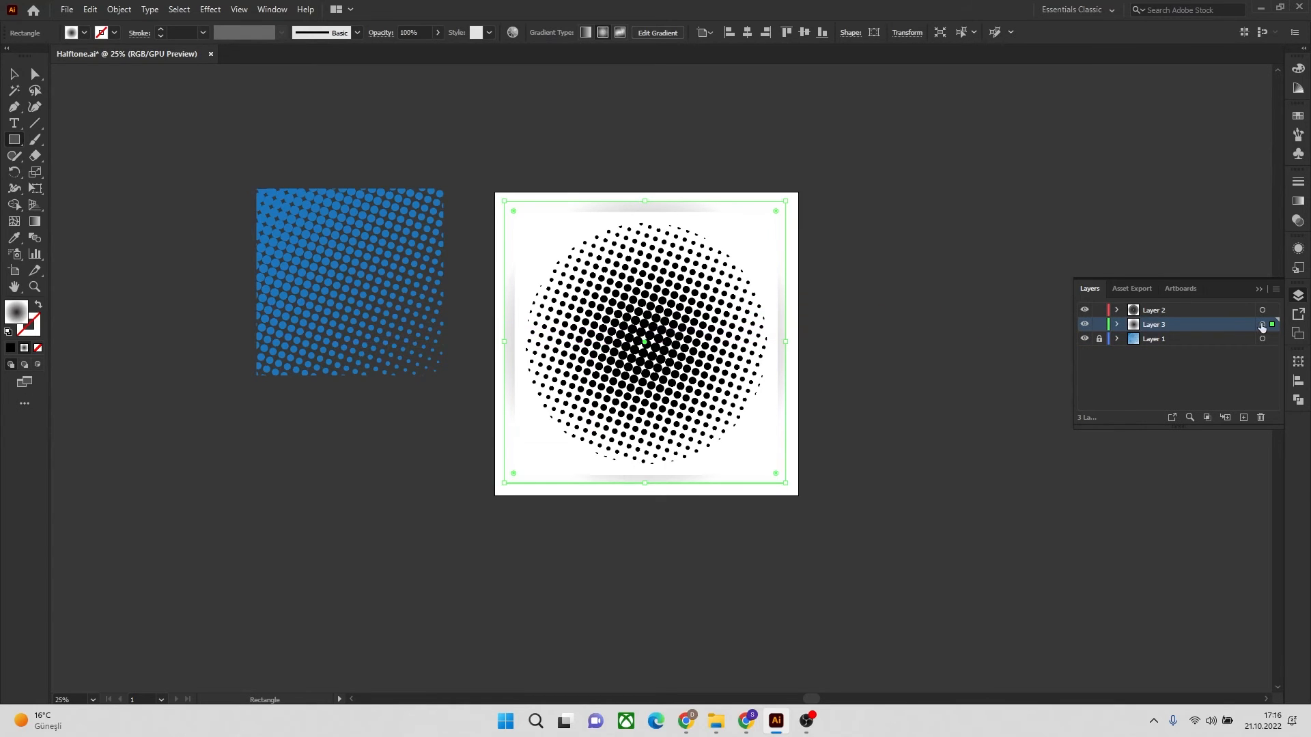
Replace the background square's gradient with a solid medium gray fill and deselect it
click(12, 349)
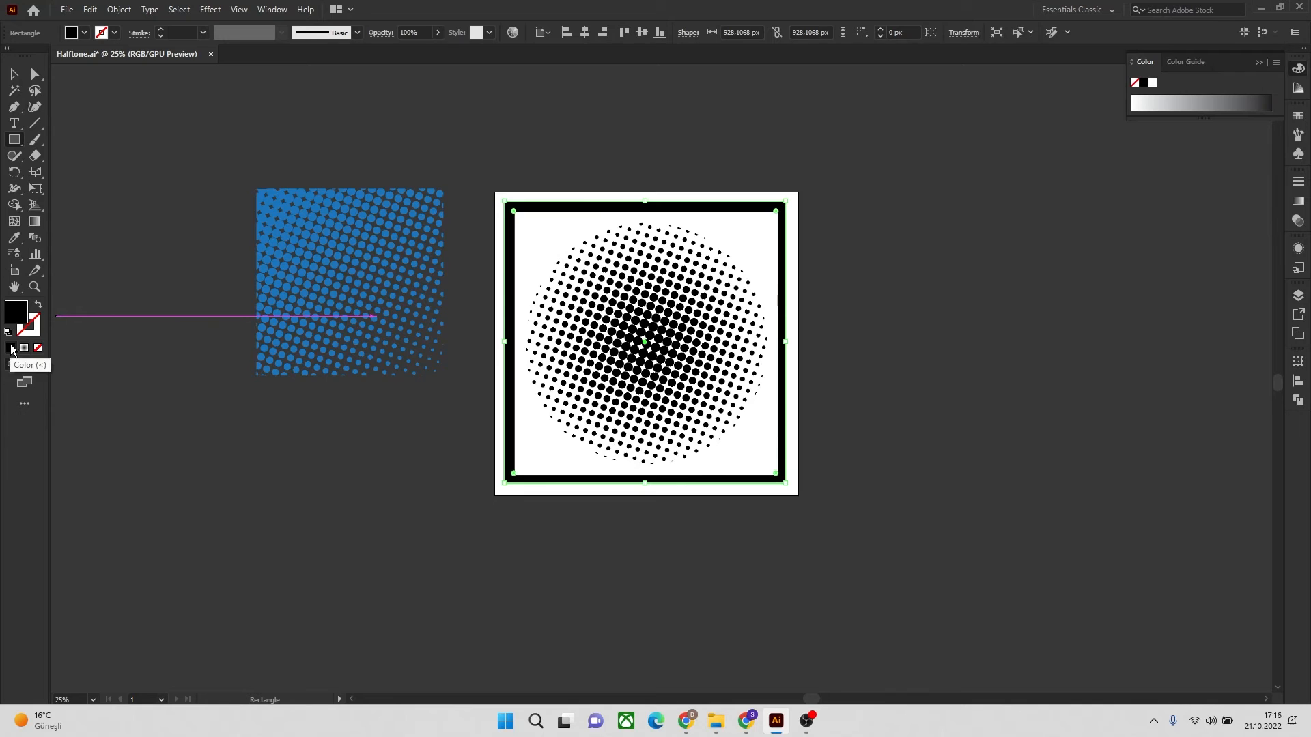
double_click(17, 312)
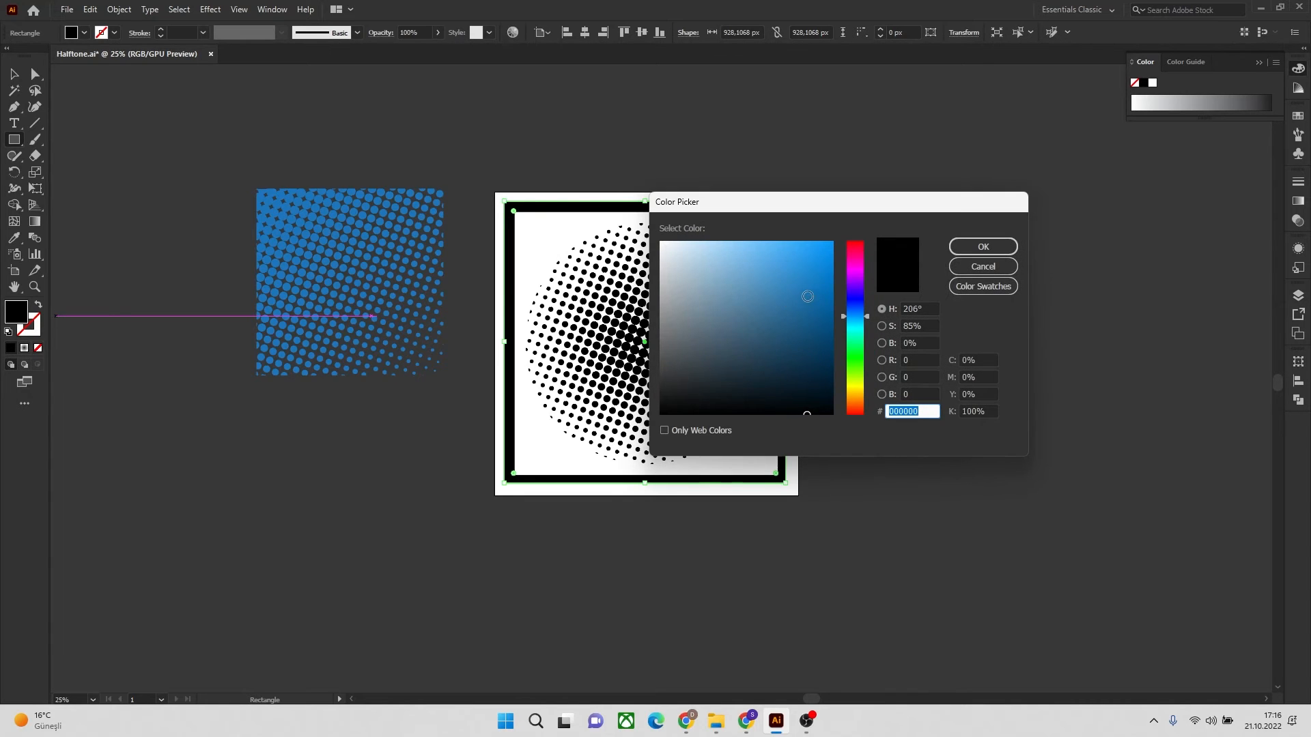
click(678, 319)
click(983, 246)
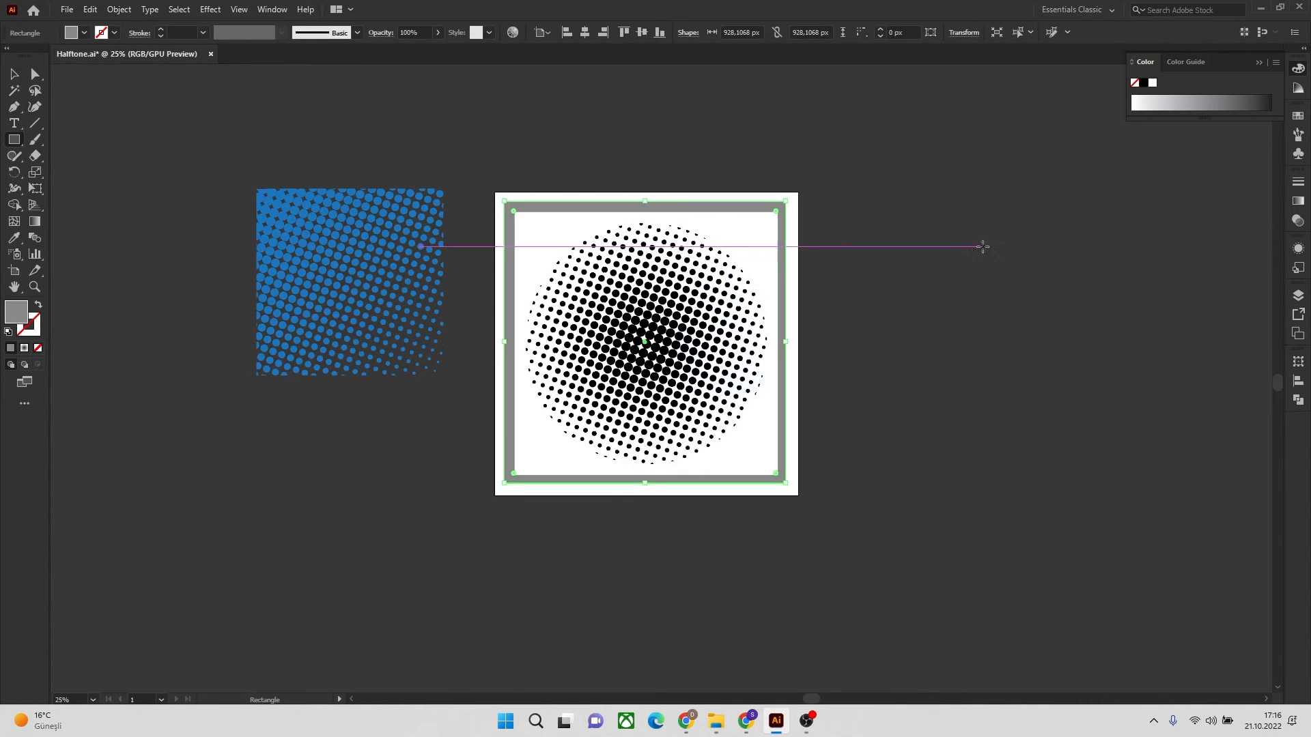
click(10, 74)
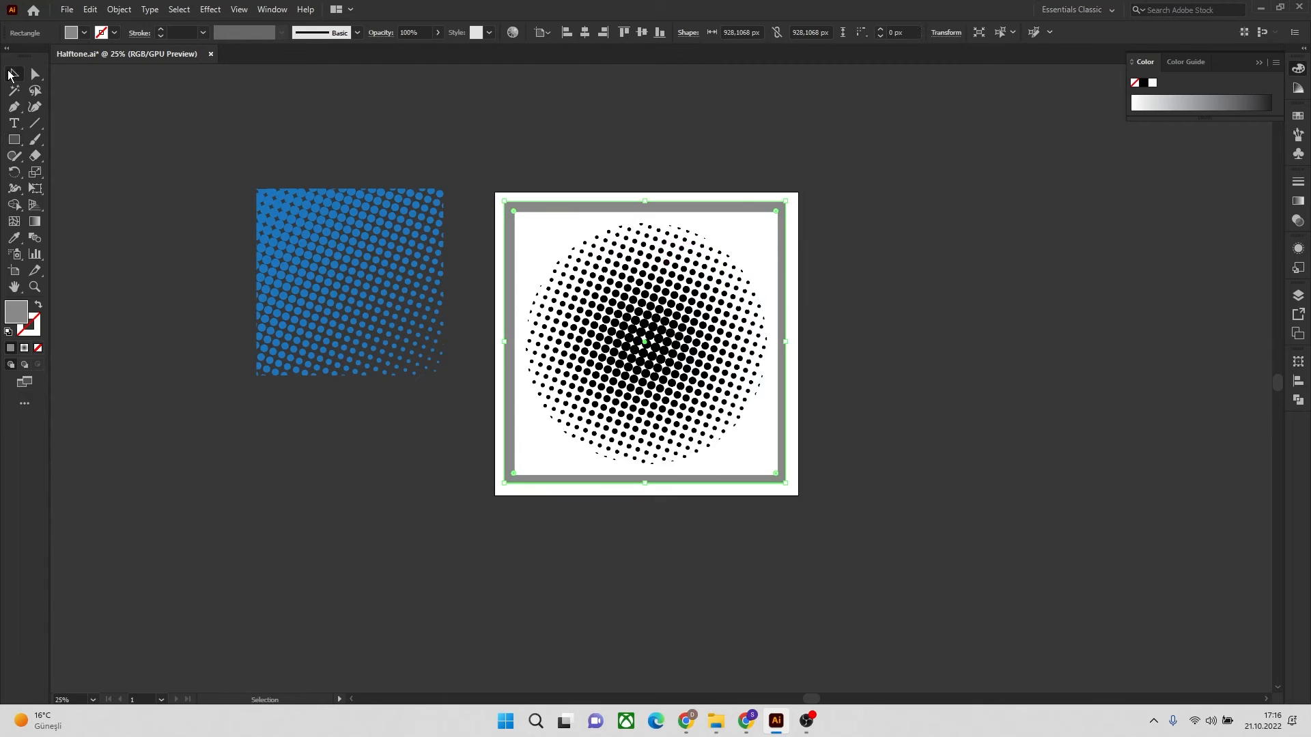
click(803, 200)
Ungroup the traced halftone circle on Layer 2 and deselect its parts
click(699, 256)
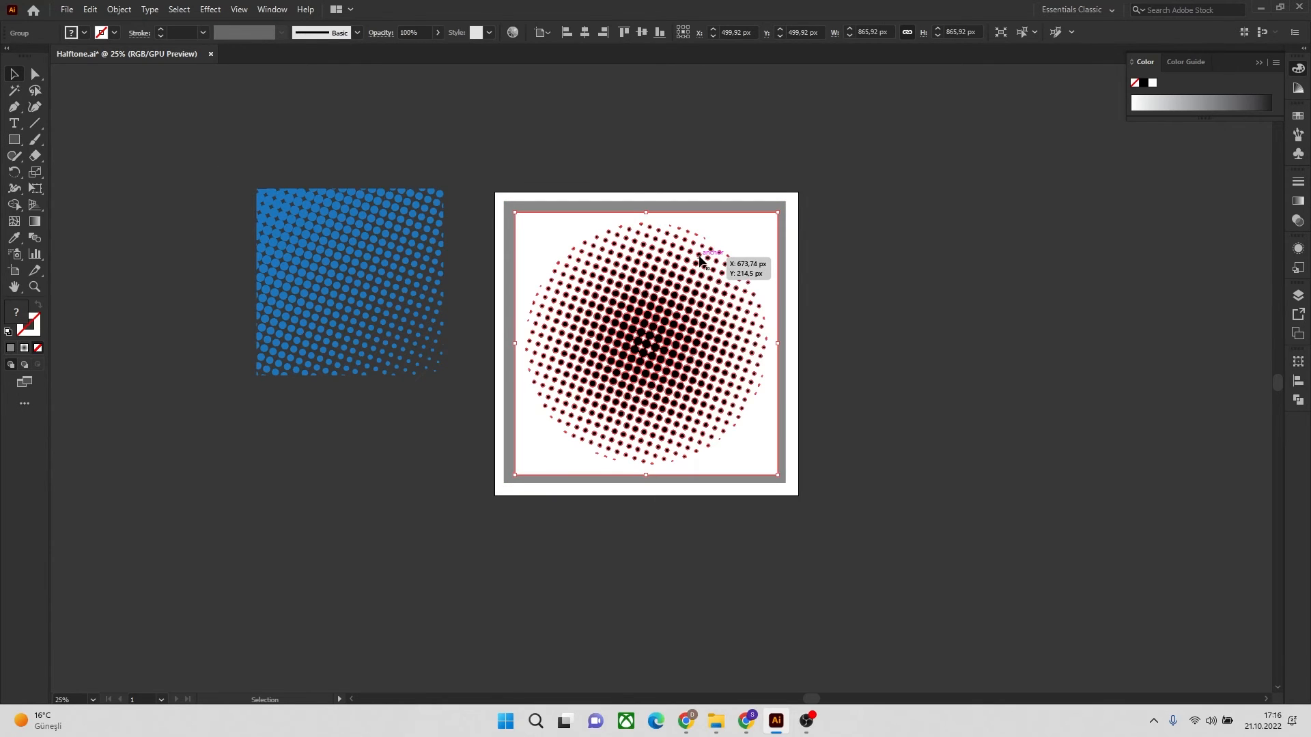
right_click(699, 258)
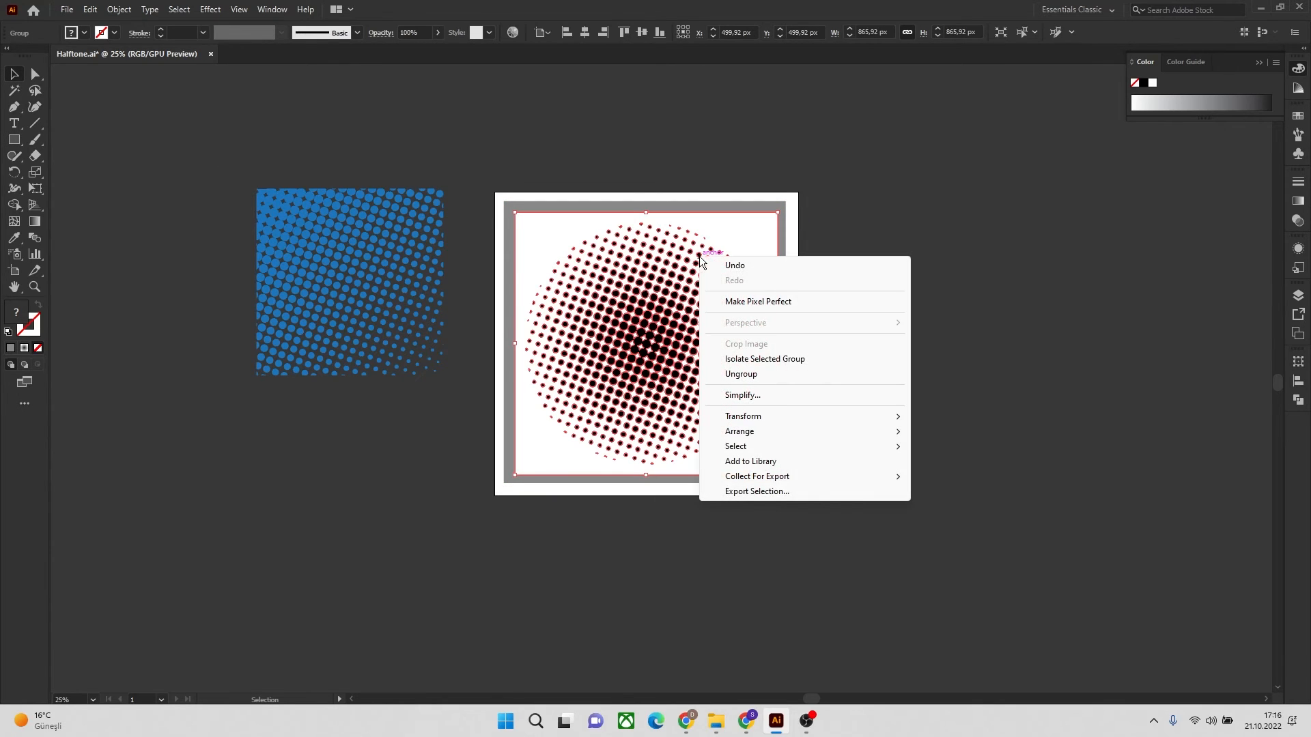
click(754, 378)
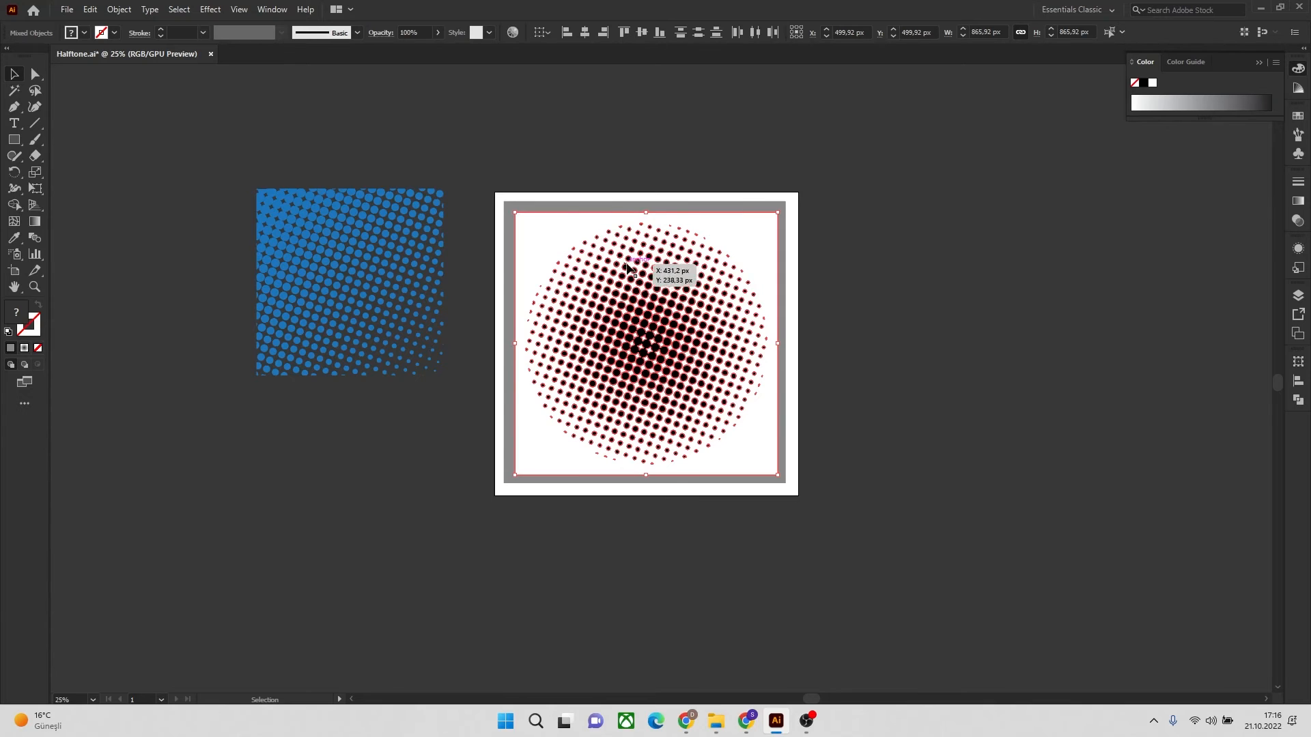
scroll(632, 269, up, 2)
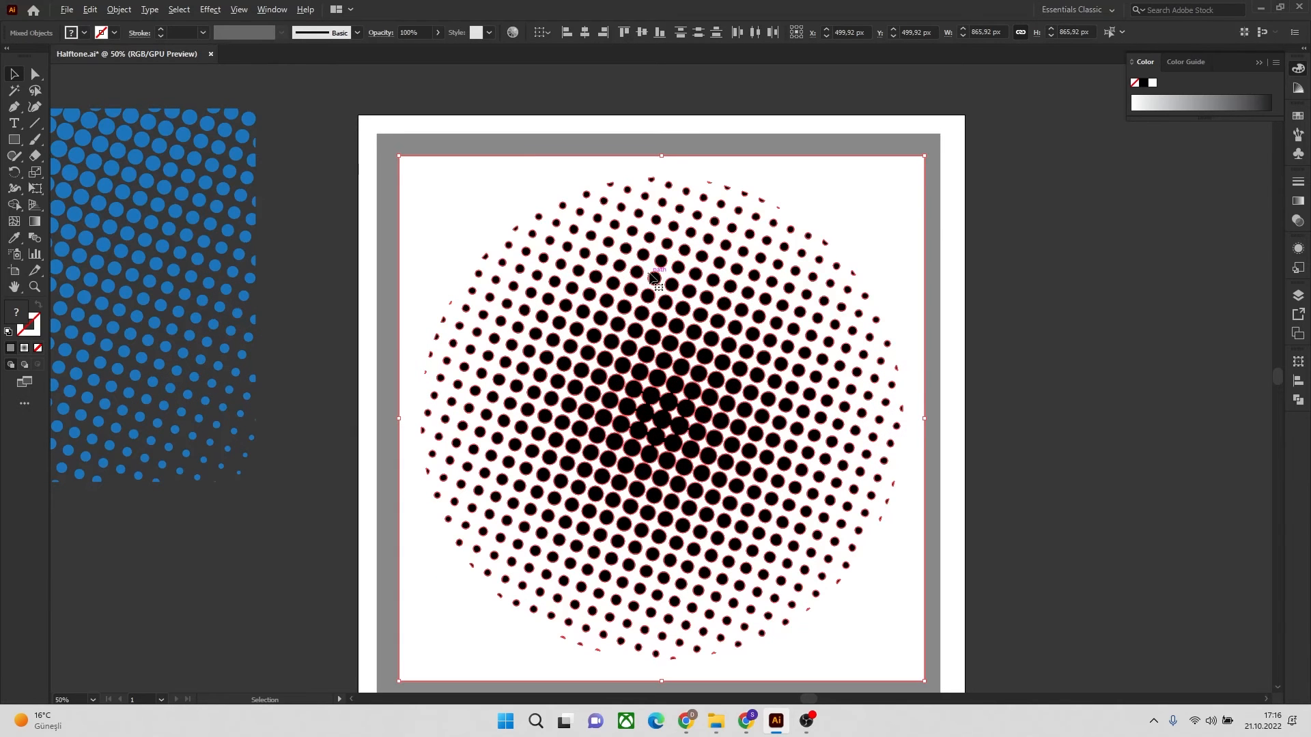
click(968, 211)
Cut all black dots of the halftone circle by matching fill color, and delete the leftover white shapes and gray background square
click(755, 277)
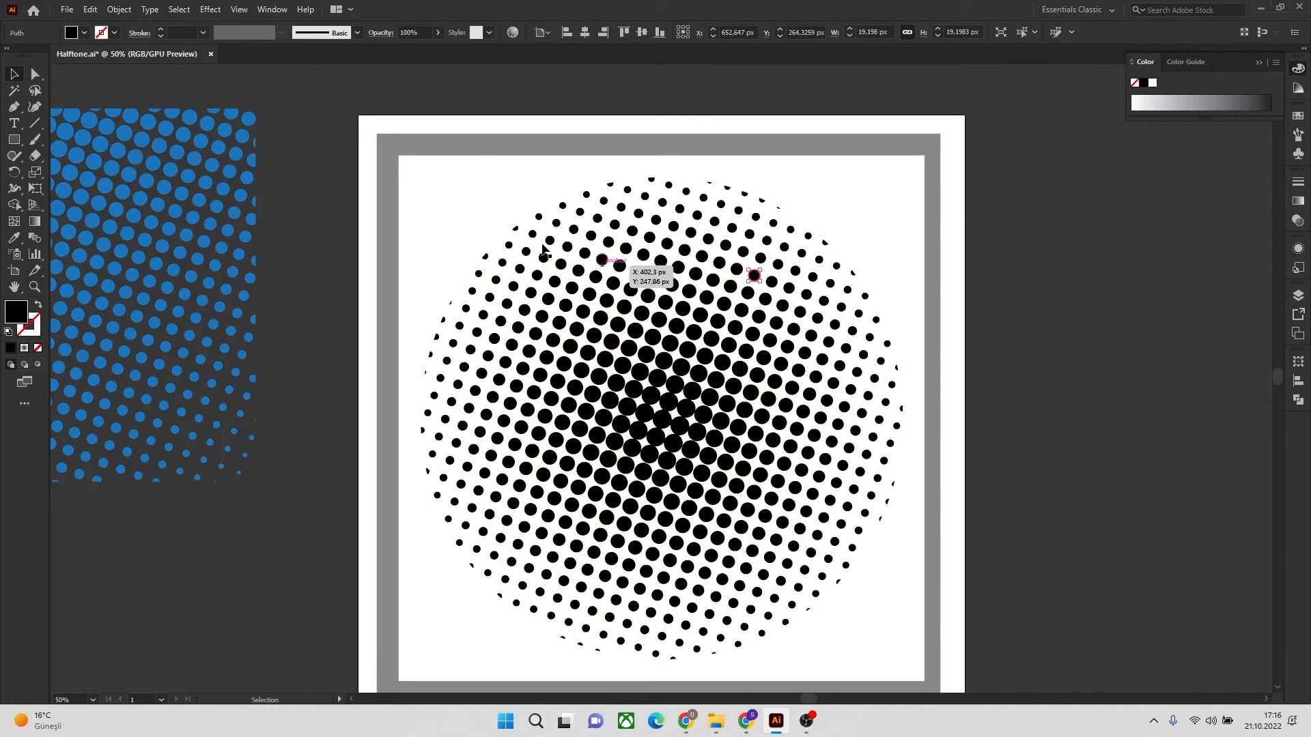
click(179, 9)
mouse_move(228, 142)
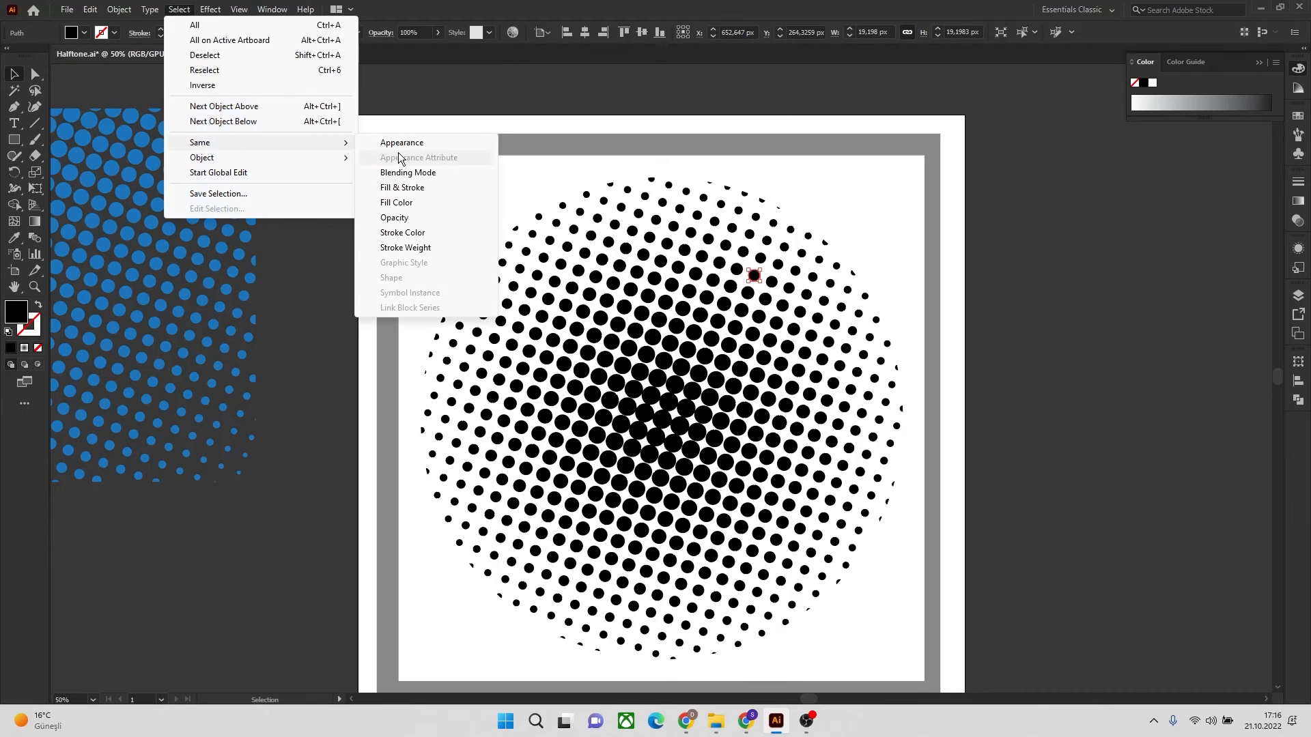
click(412, 203)
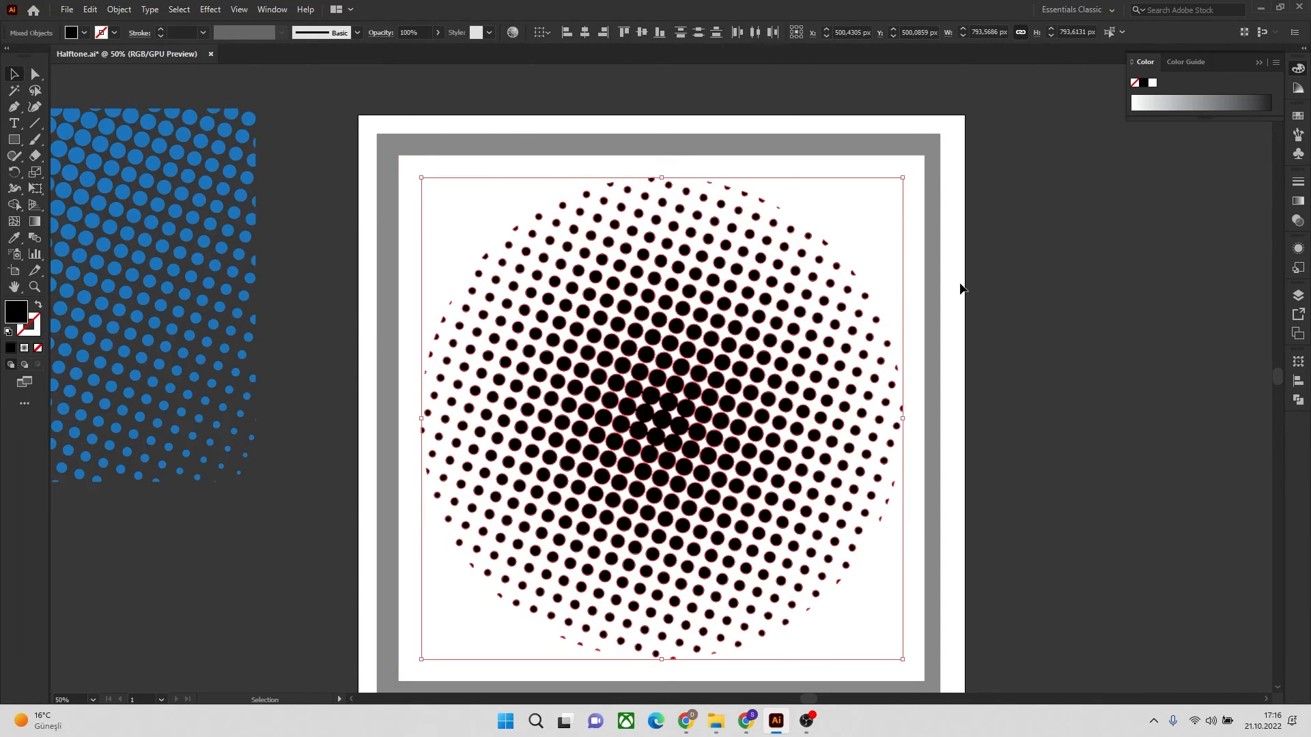
scroll(958, 288, down, 2)
key(ctrl+x)
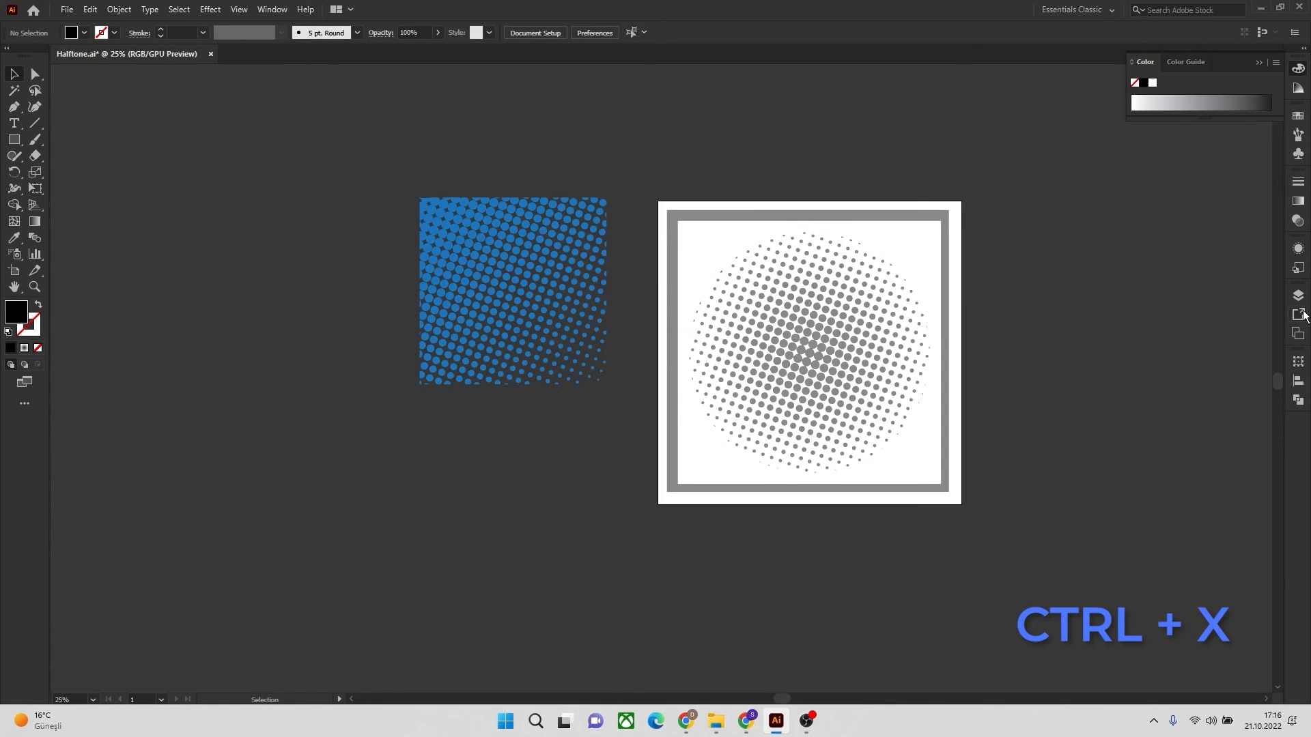
drag(1026, 179, 801, 514)
key(Delete)
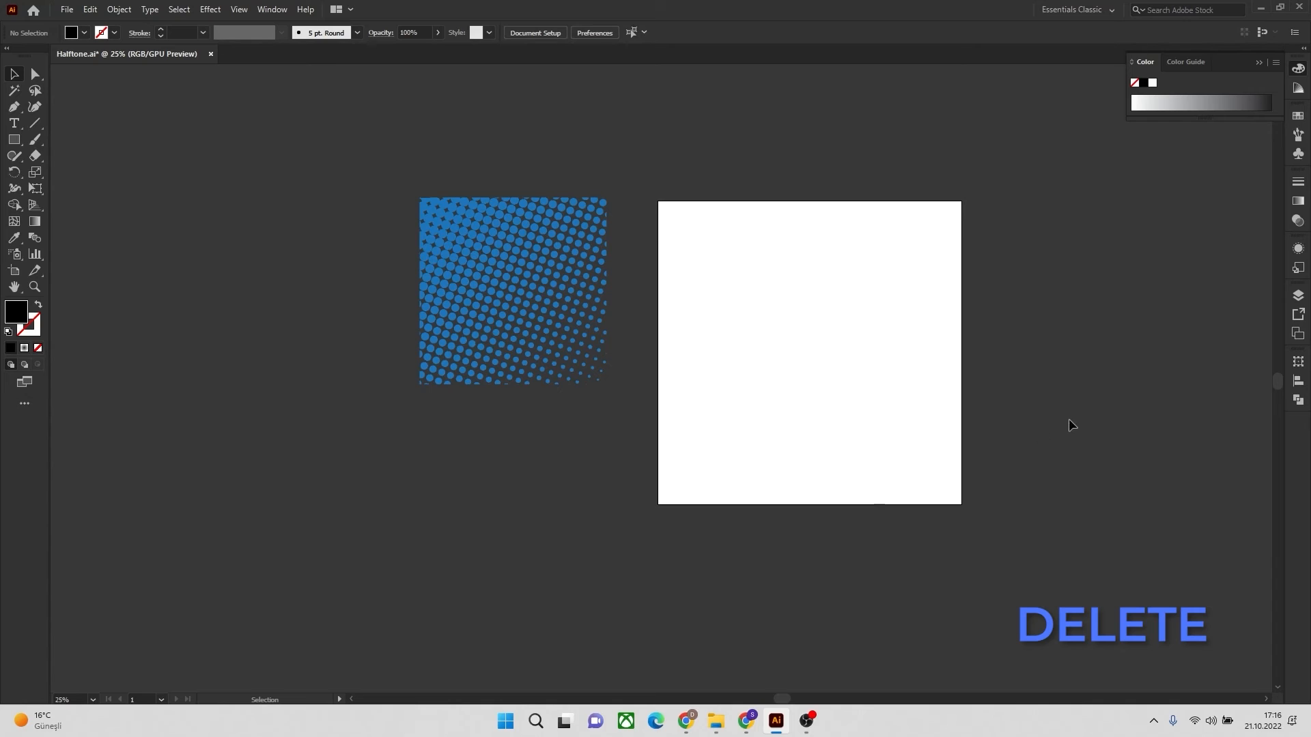
Paste the cut black dots into the empty Layer 2 and move them onto the artboard
click(1297, 295)
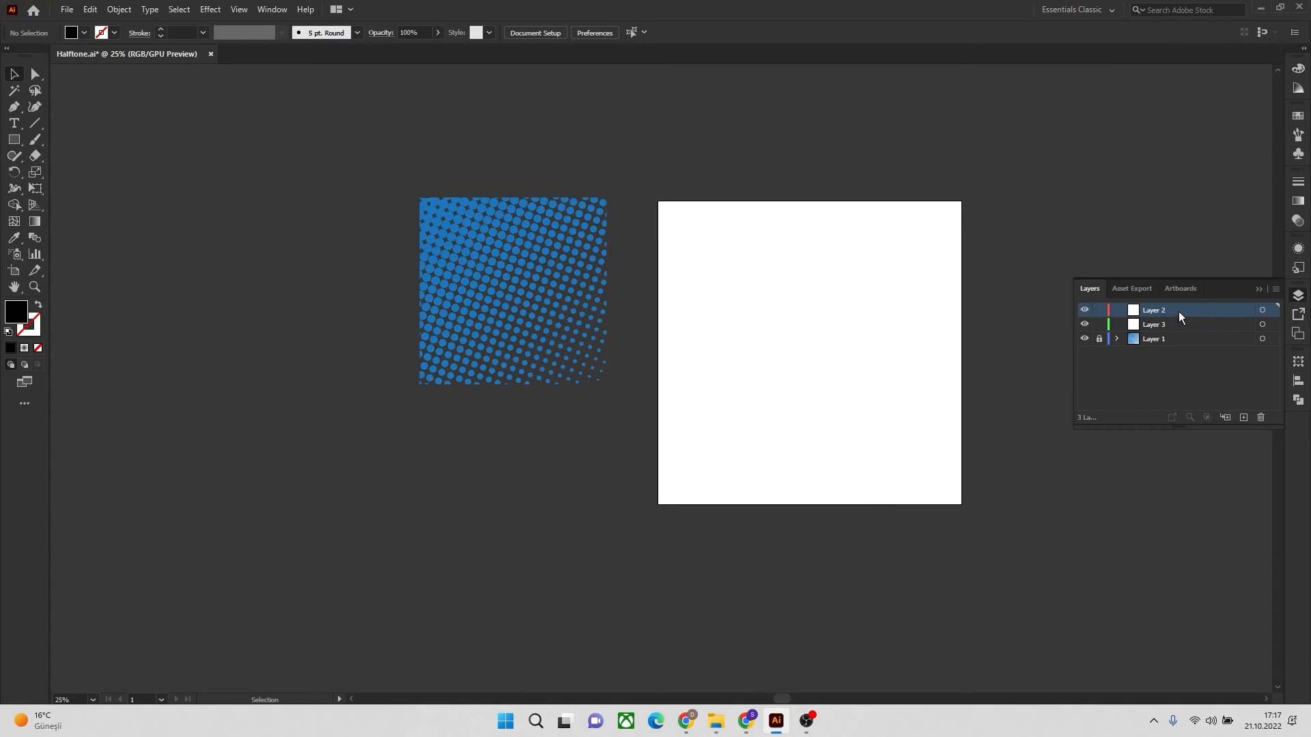
click(1263, 310)
key(ctrl+v)
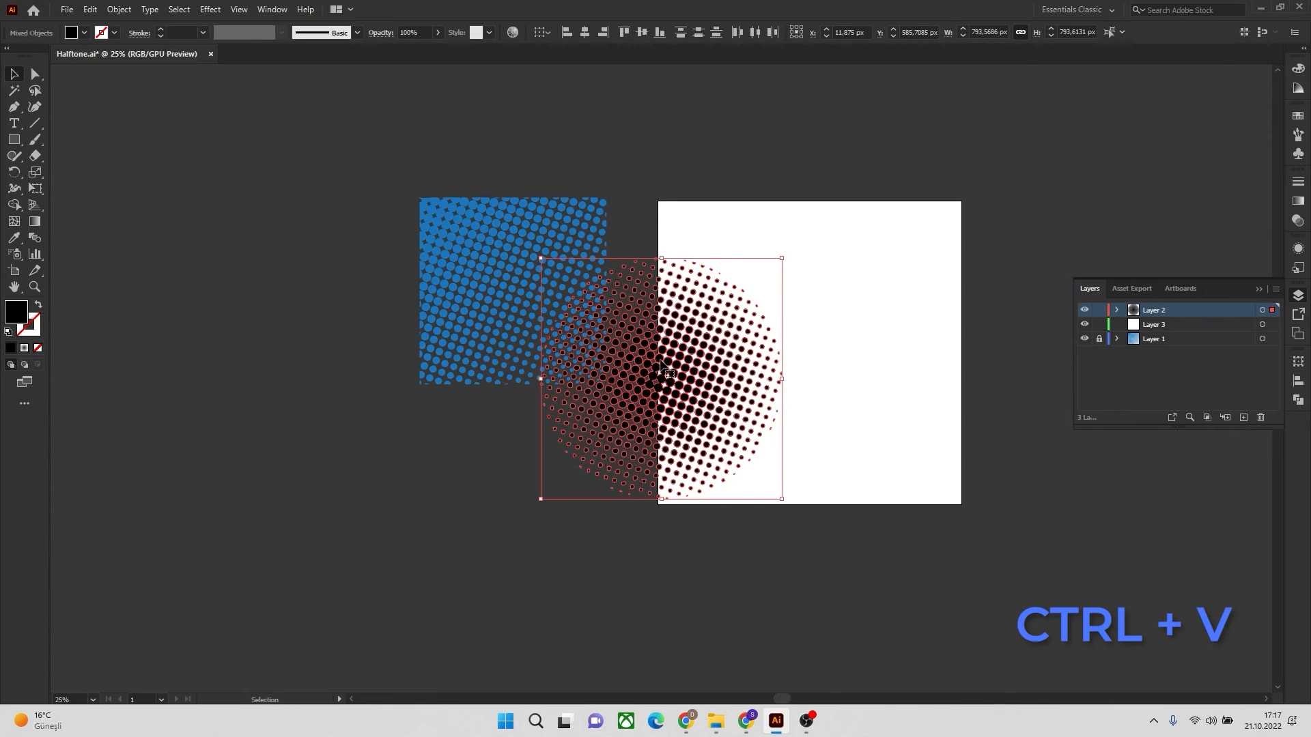
drag(668, 368, 808, 326)
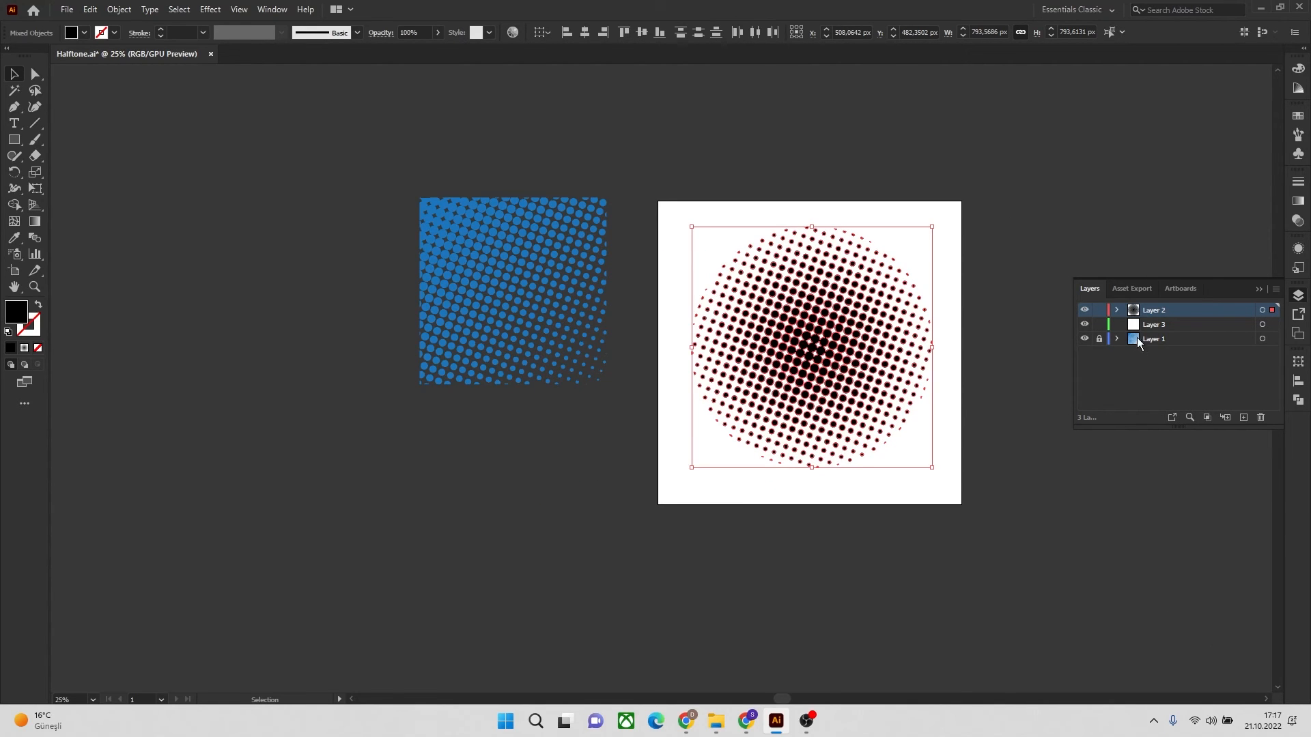
Group the pasted dots and center the group horizontally and vertically on the artboard
right_click(853, 324)
click(907, 430)
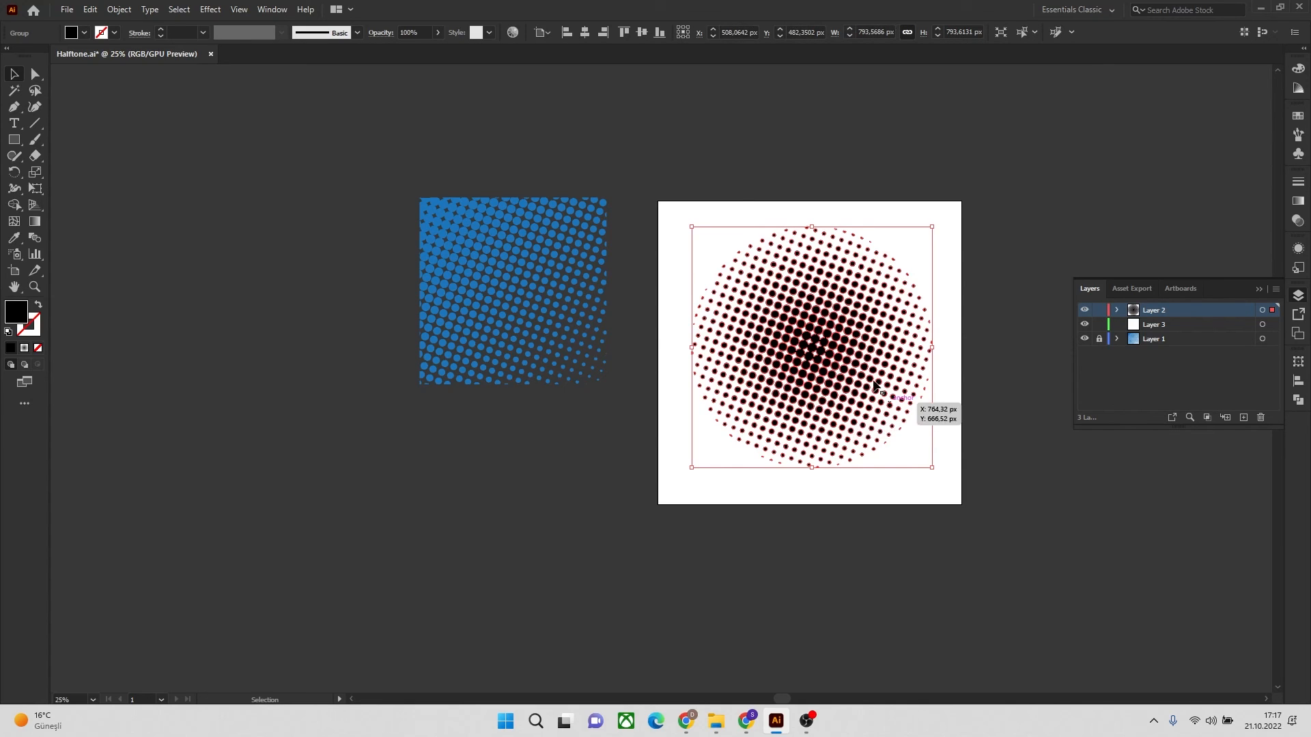
click(584, 34)
click(639, 32)
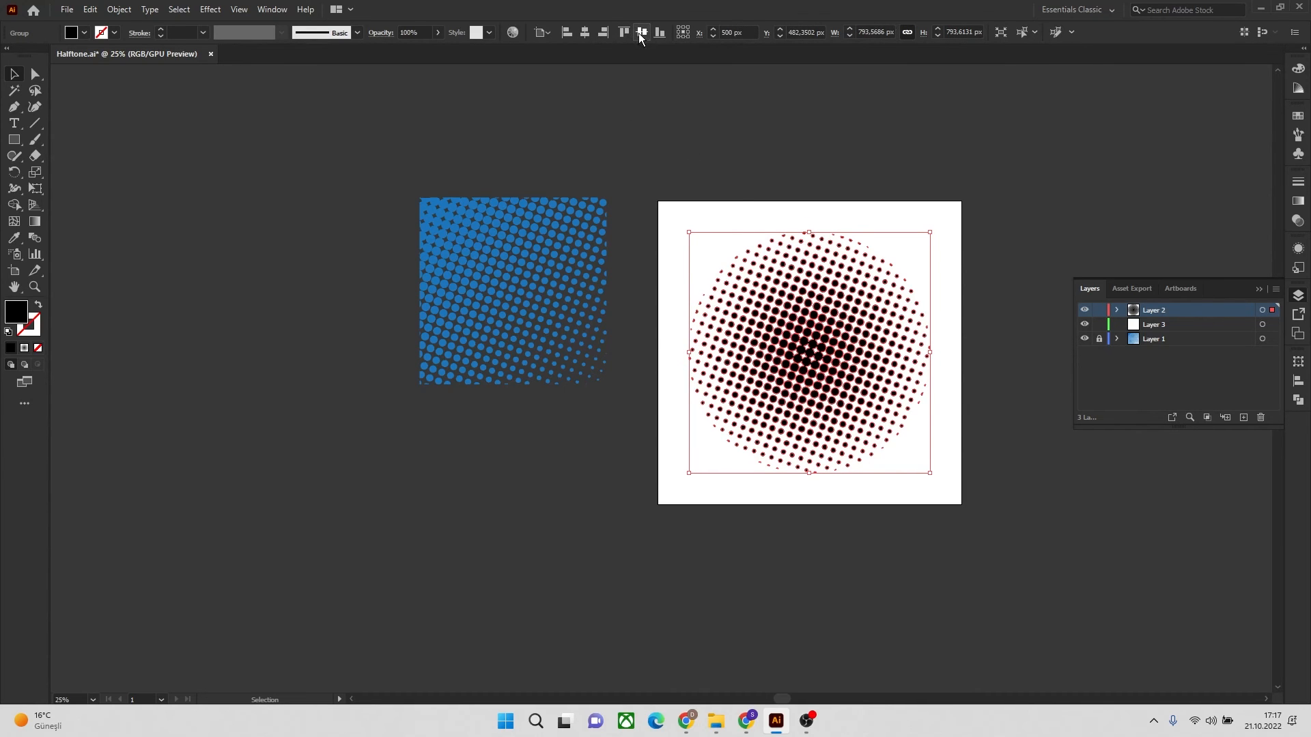
Deselect the halftone circle and delete the empty Layer 3
click(1027, 178)
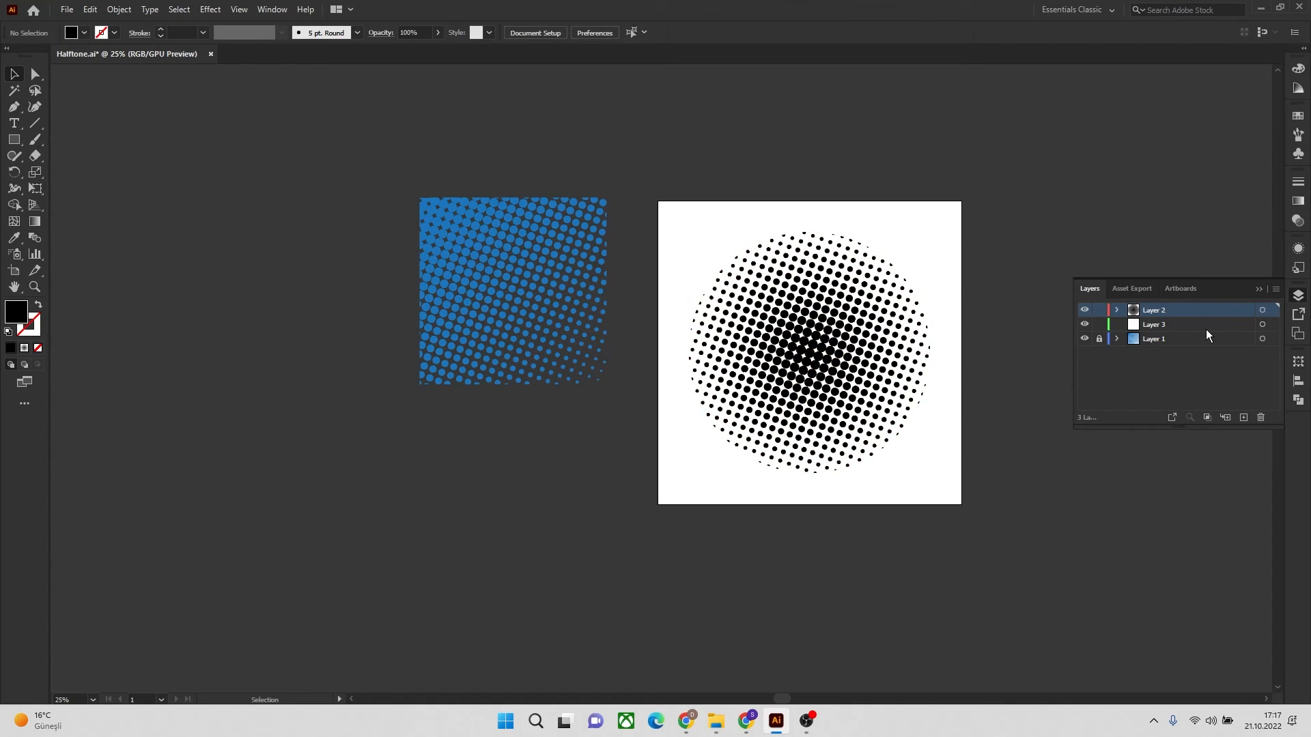
click(1243, 326)
click(1261, 417)
Recolor the halftone circle with a light brown fill swatch and deselect it
click(816, 347)
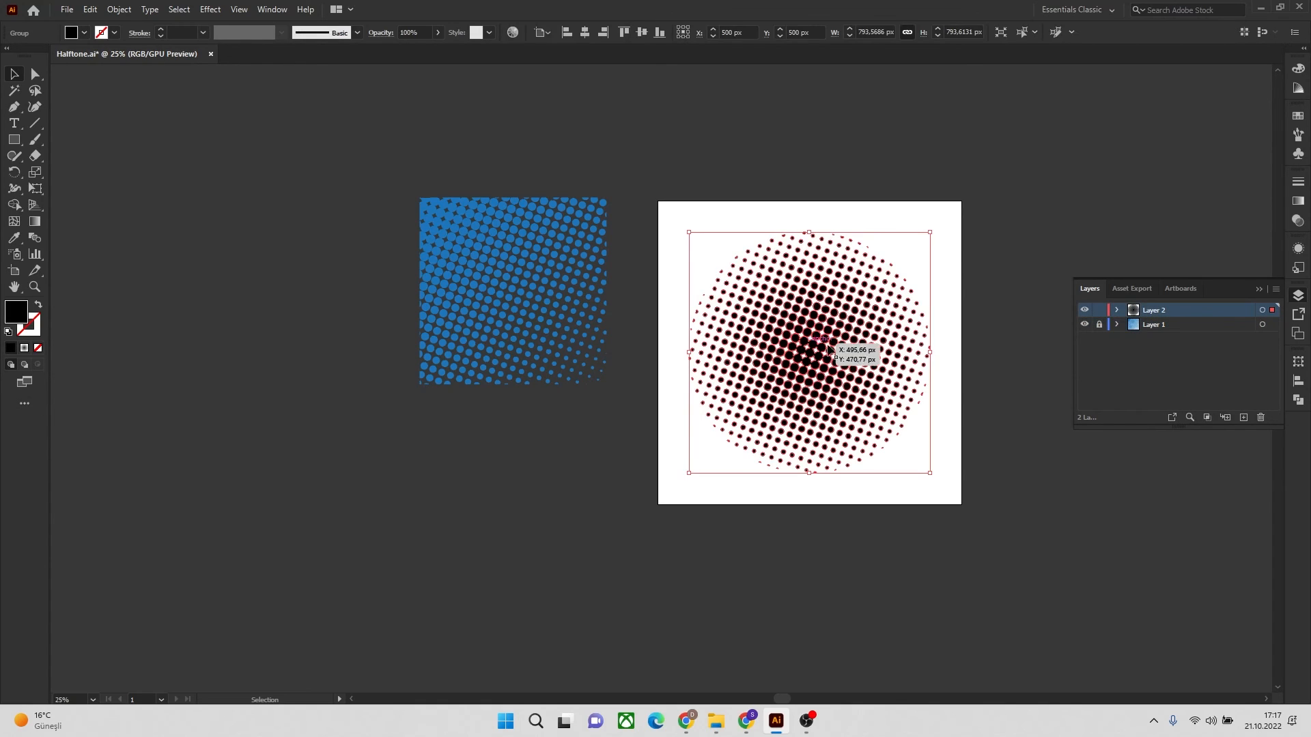
click(84, 33)
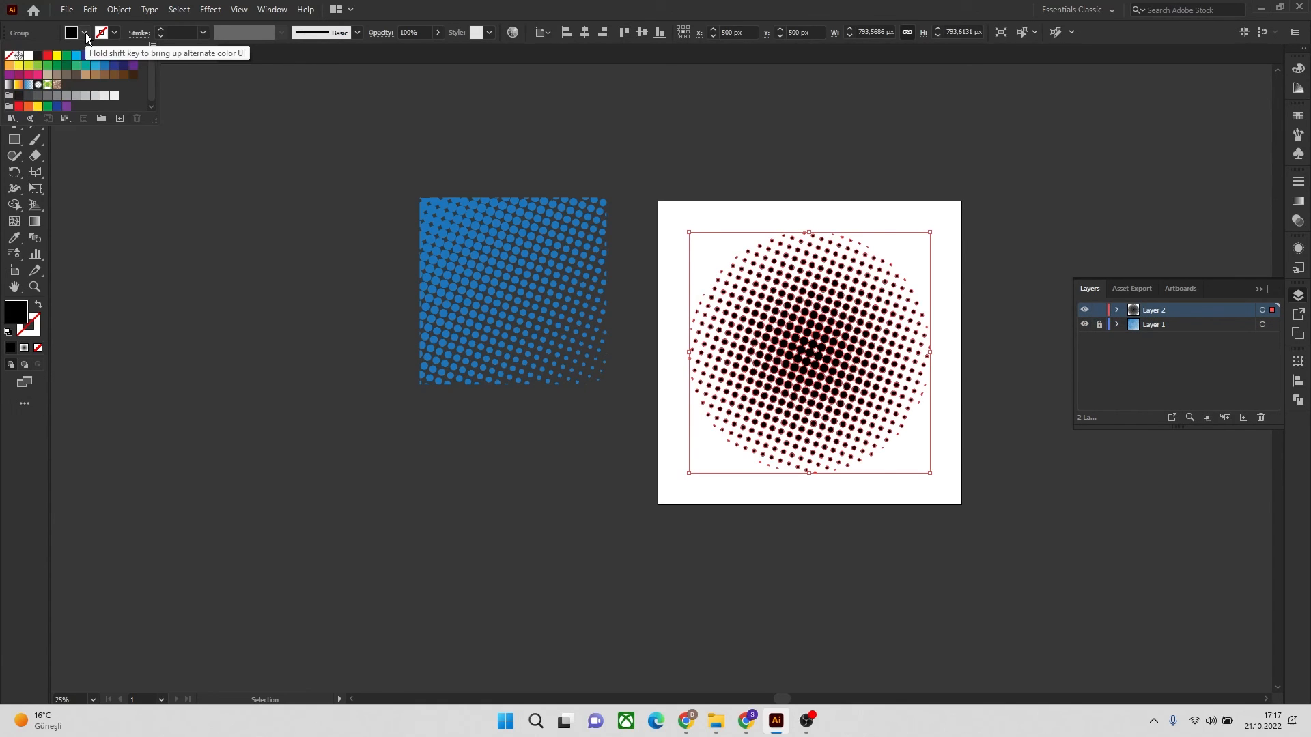
click(94, 79)
click(720, 137)
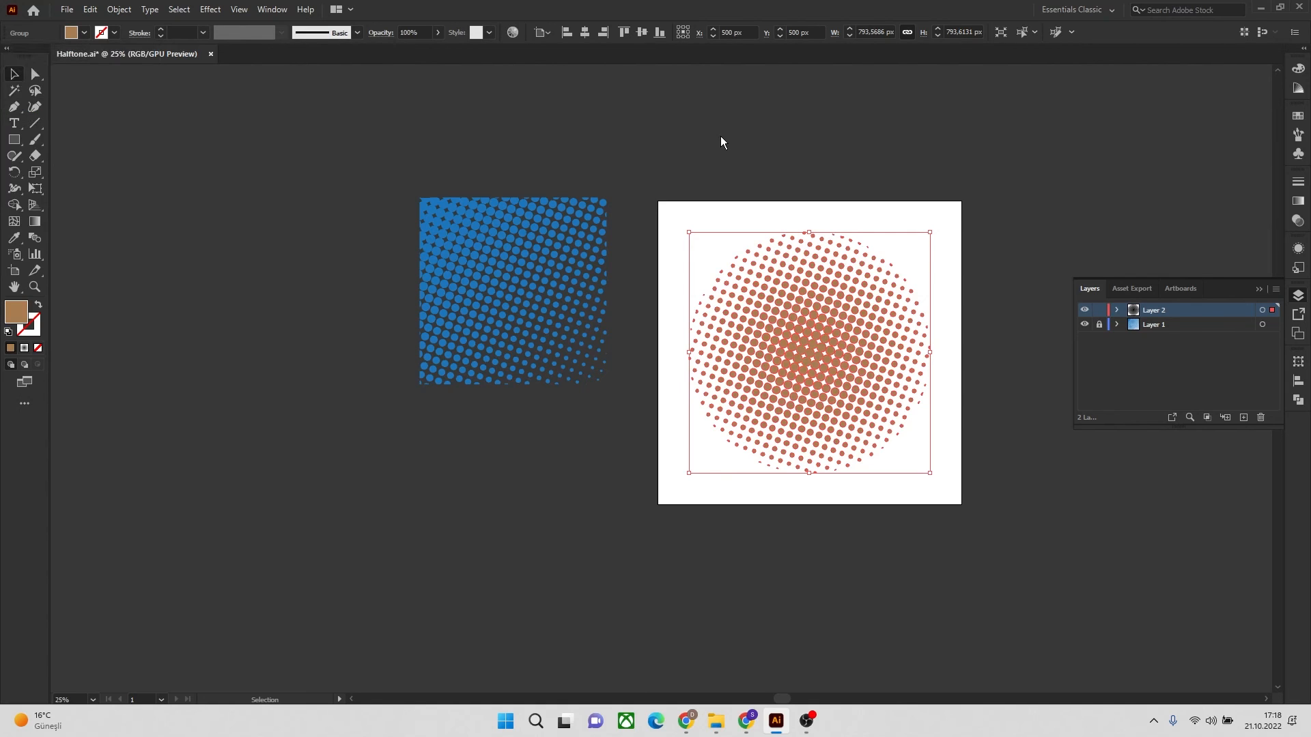
click(962, 256)
Scale the brown halftone circle proportionally to a little over half its size and place it in the lower half of the artboard
drag(806, 339, 512, 514)
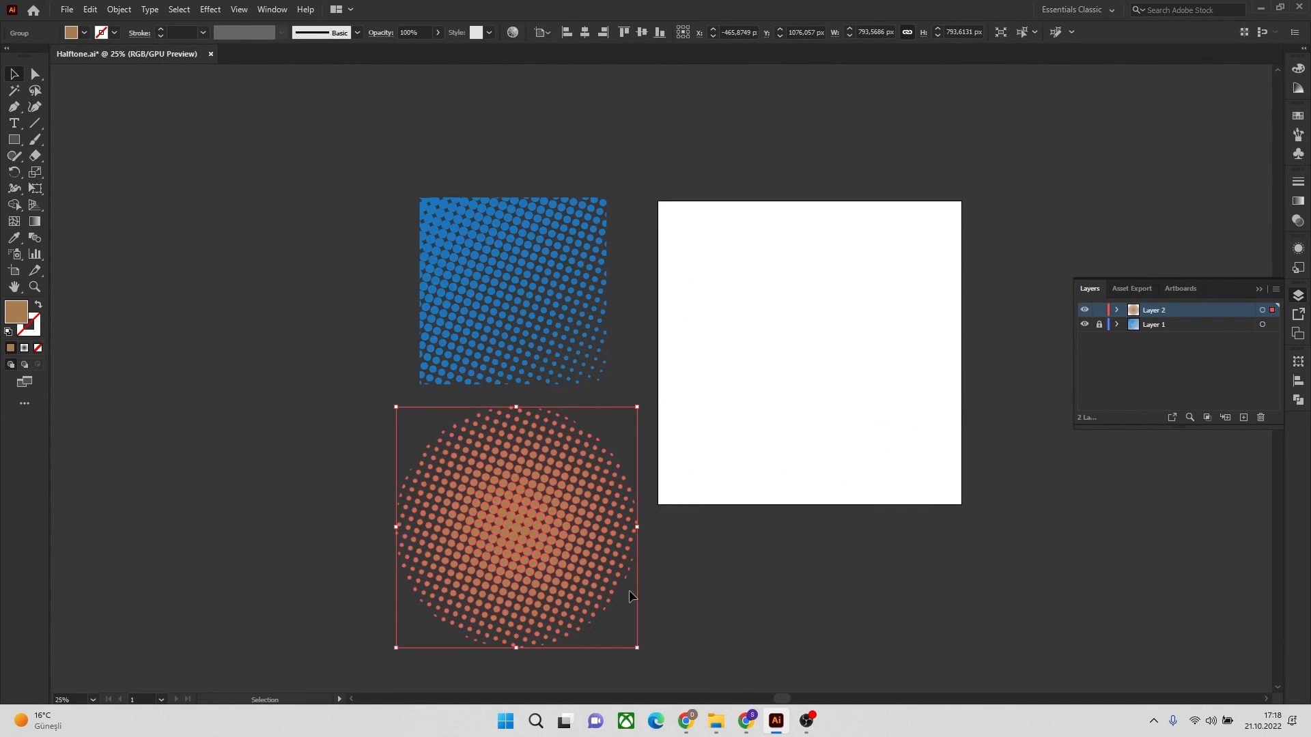
drag(637, 646, 533, 544)
drag(470, 466, 820, 406)
click(1011, 440)
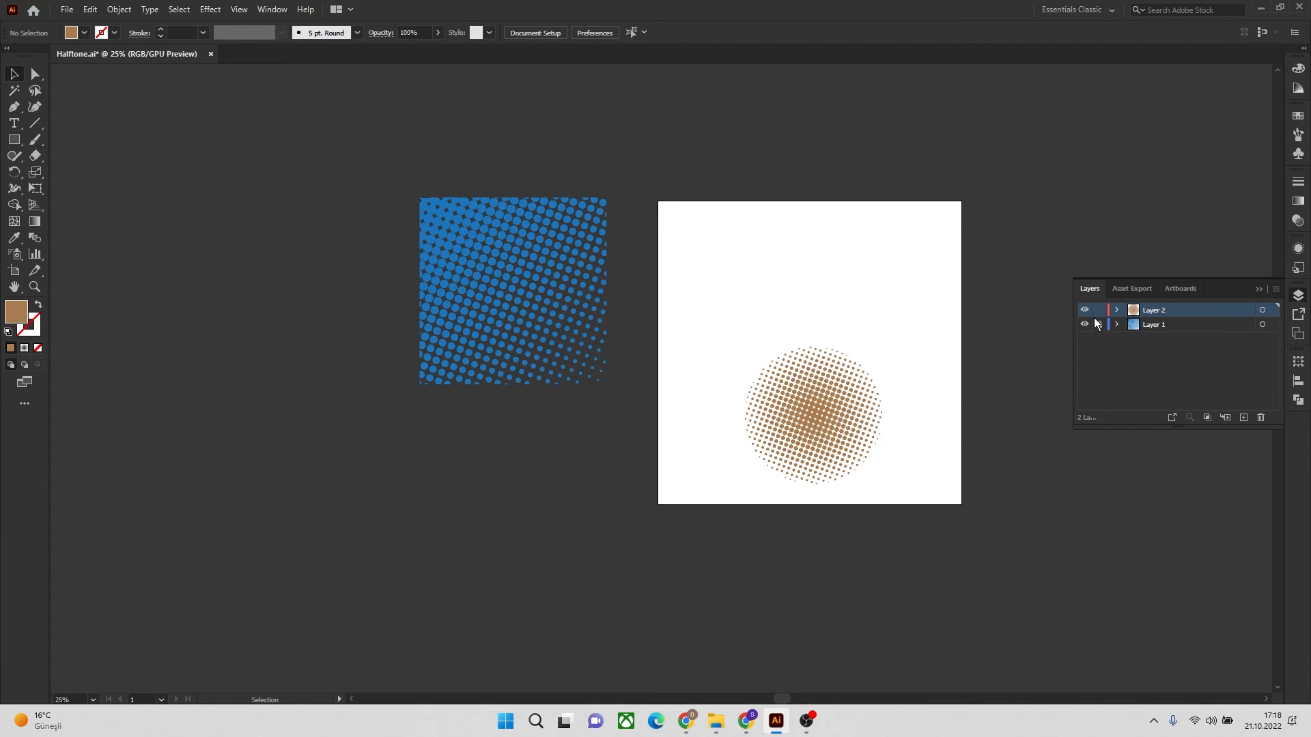
Unlock Layer 1, scale down the blue halftone square proportionally and place it on the artboard above the brown circle
click(560, 291)
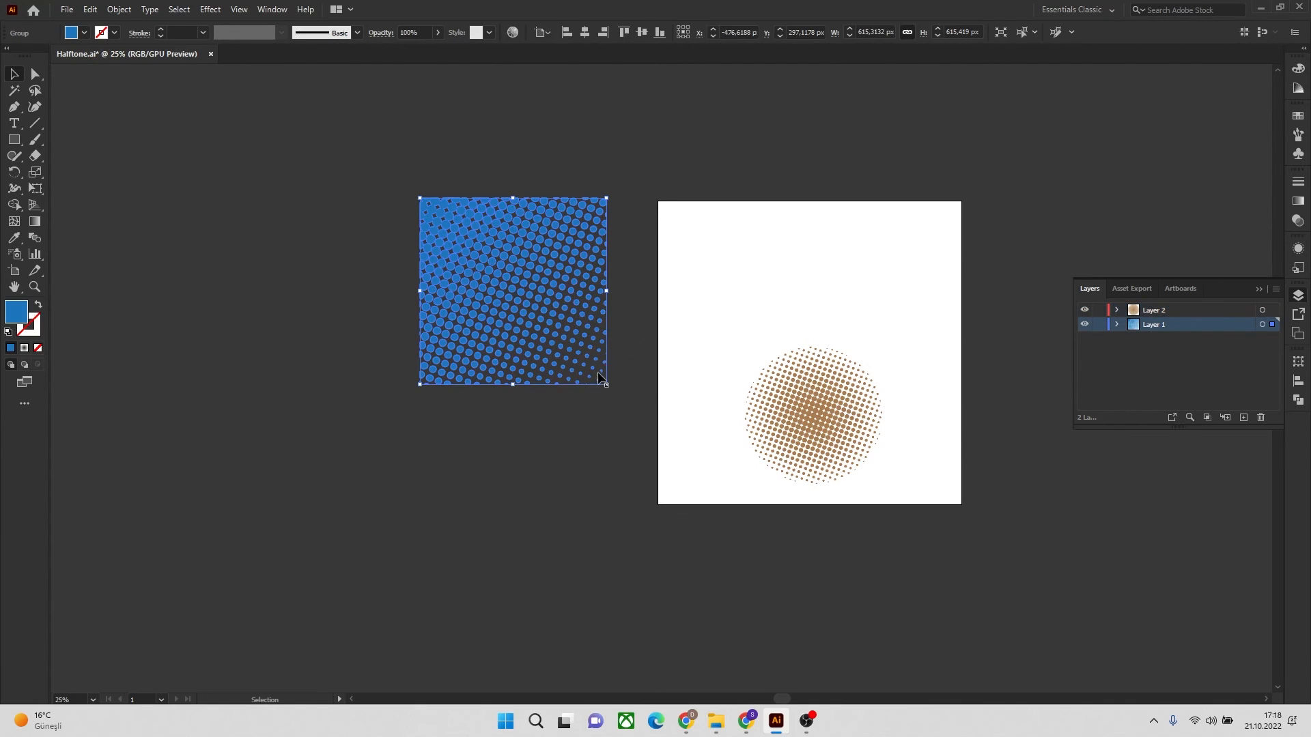
drag(606, 383, 538, 315)
drag(483, 245, 816, 260)
click(1002, 291)
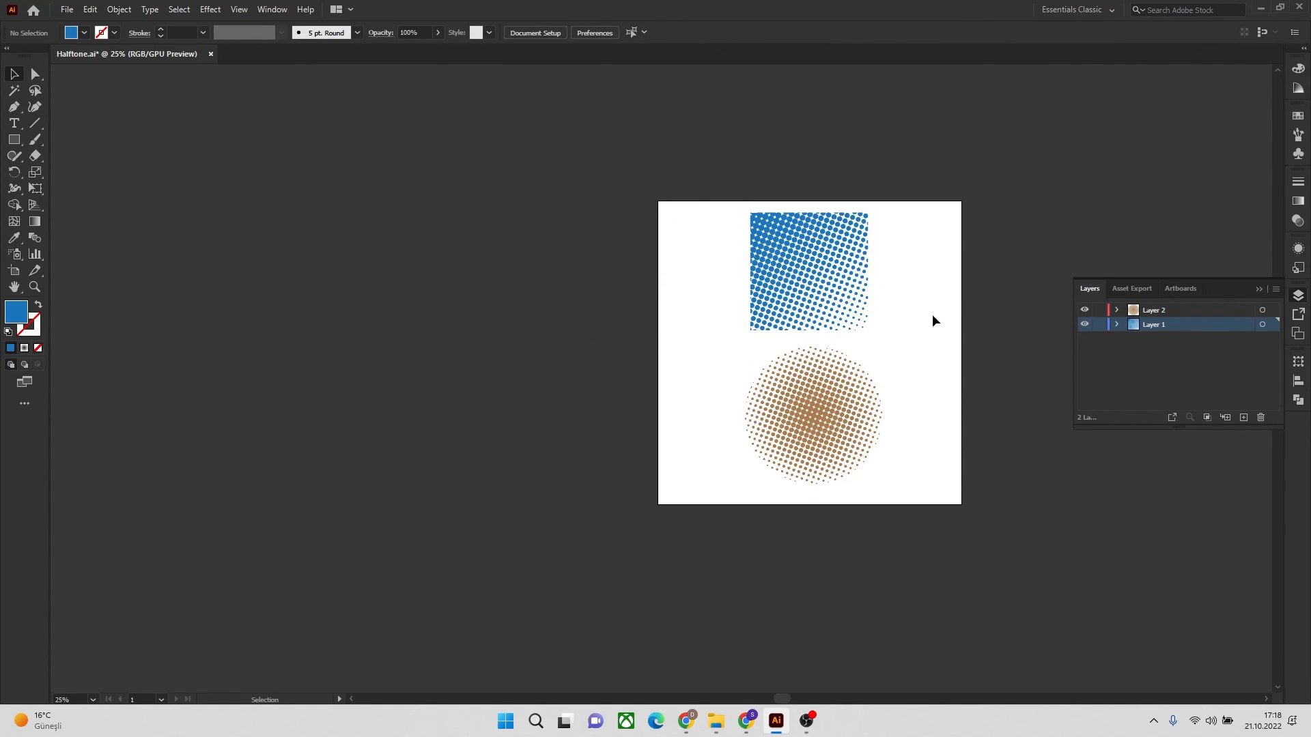
key(ctrl+0)
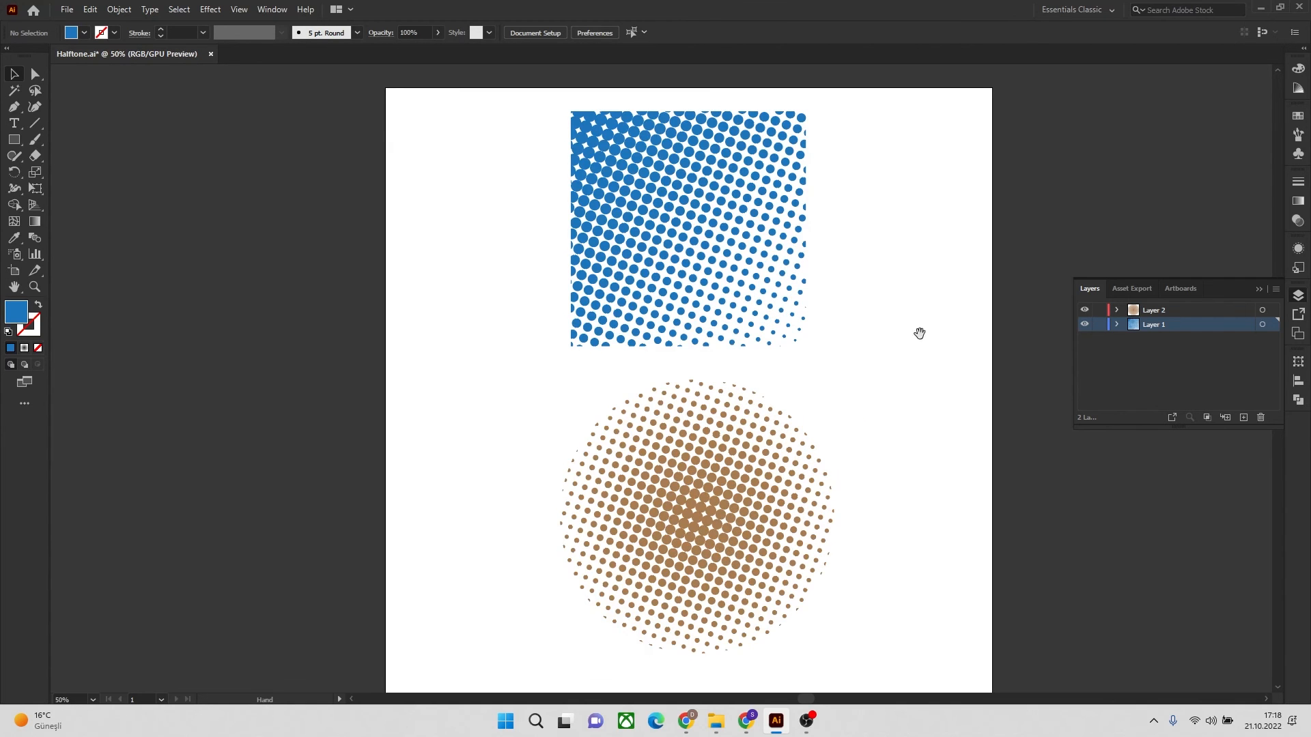